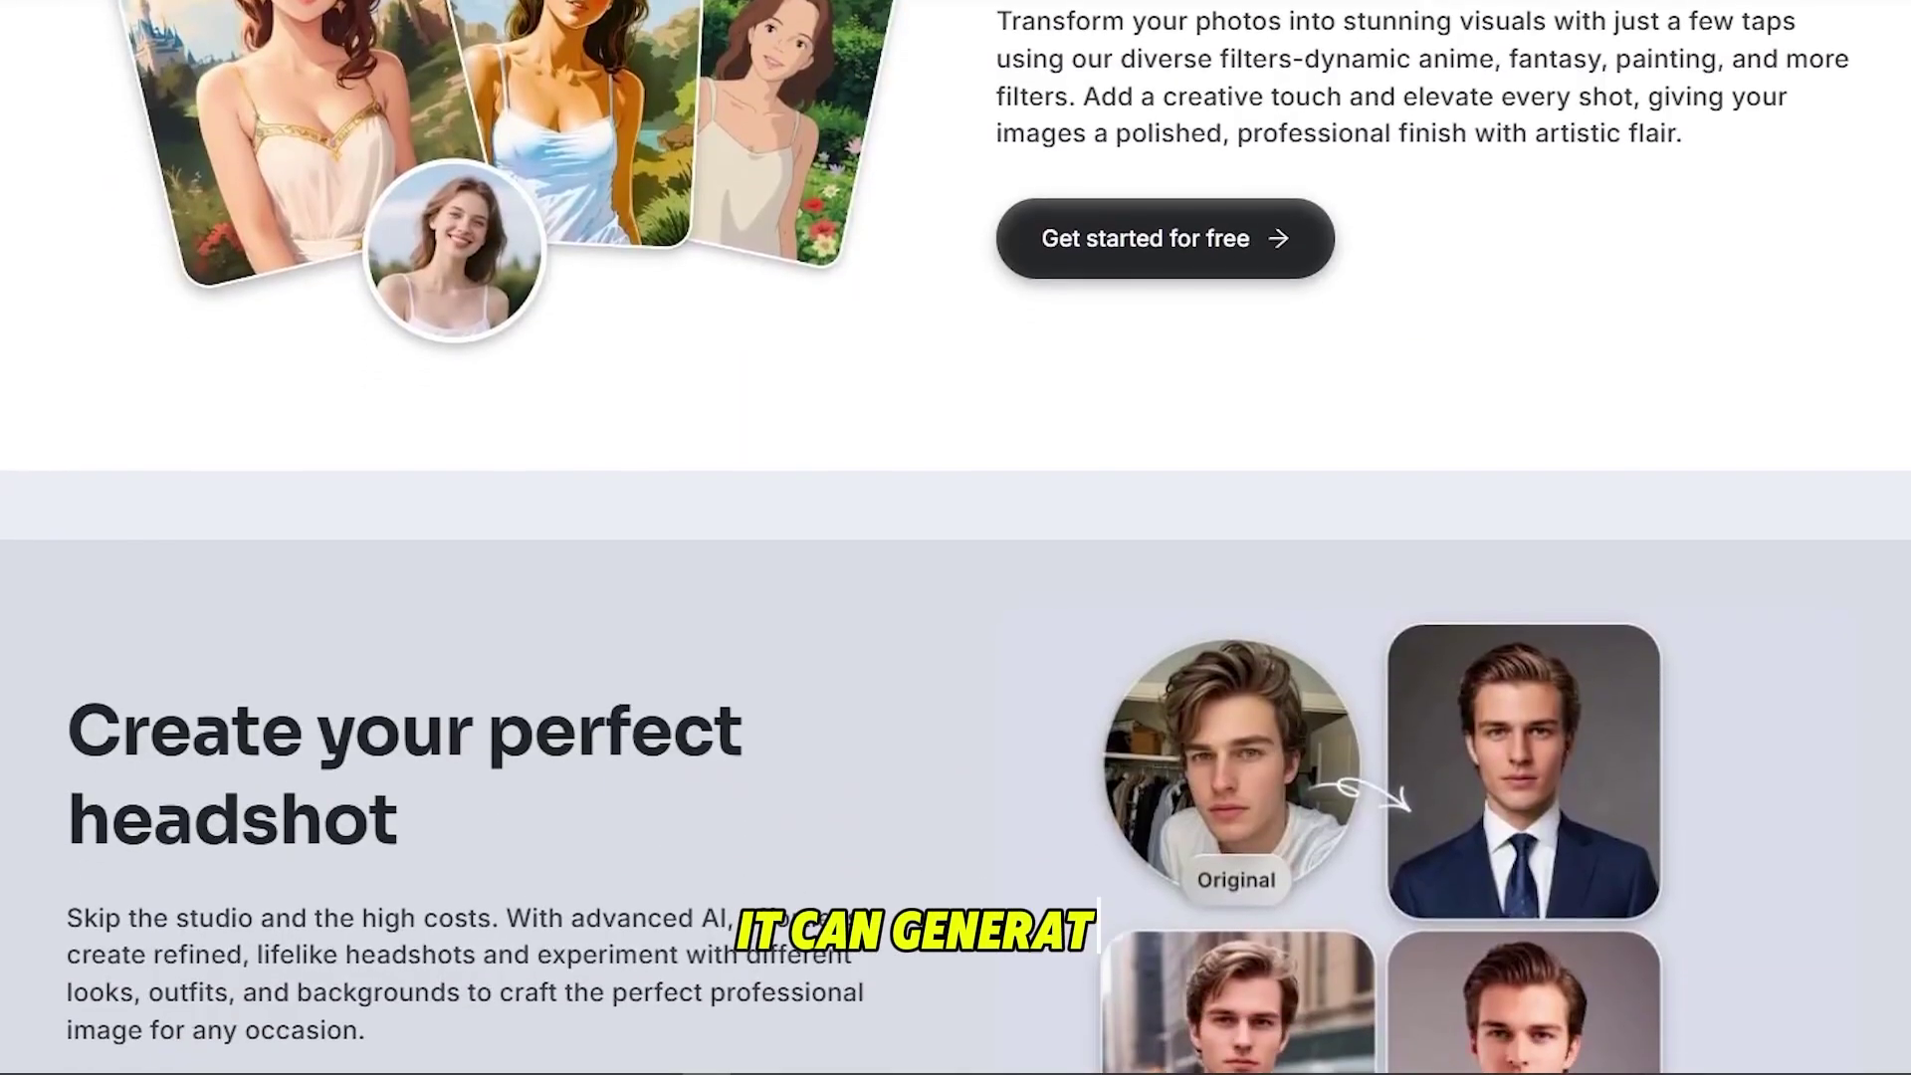
# Preview the landing page's Business event use case, then scroll back to the Shine your portrait hero
pyautogui.scroll(-2, 955, 537)
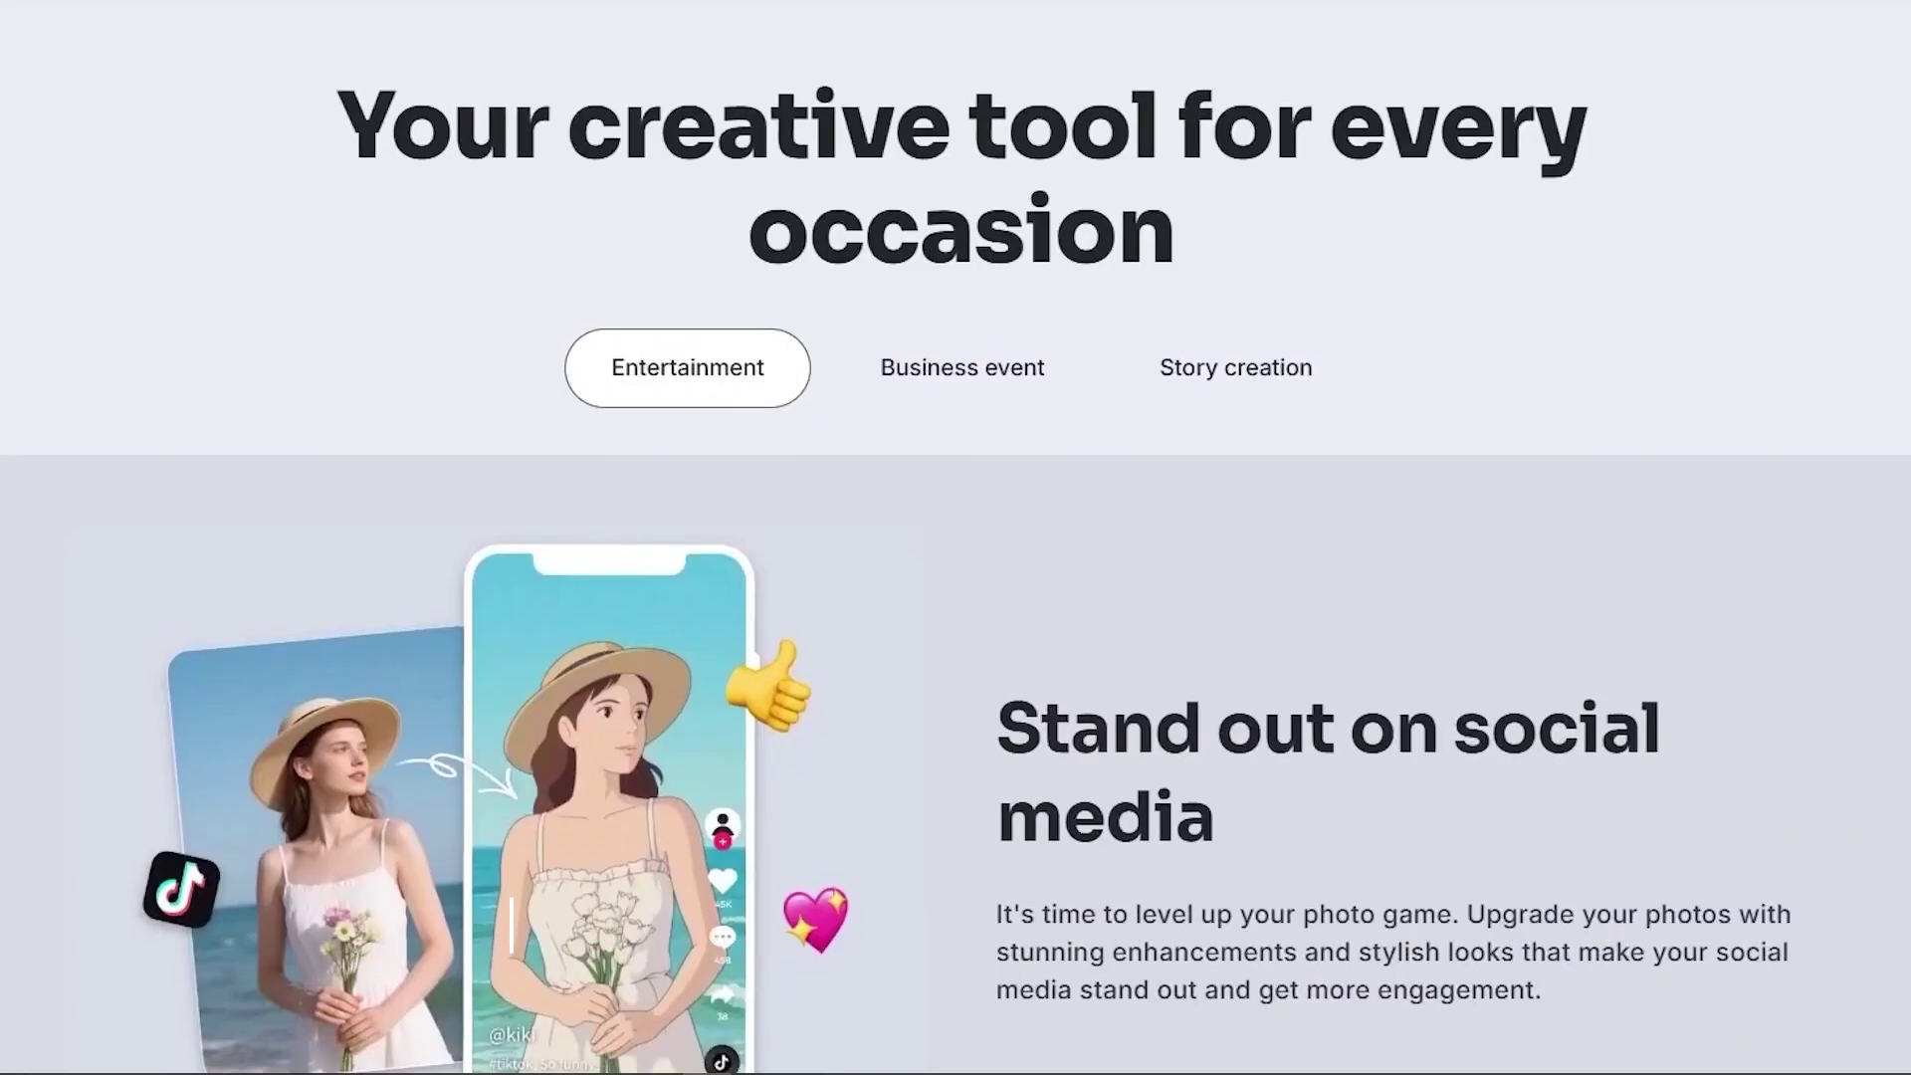
pyautogui.click(1003, 338)
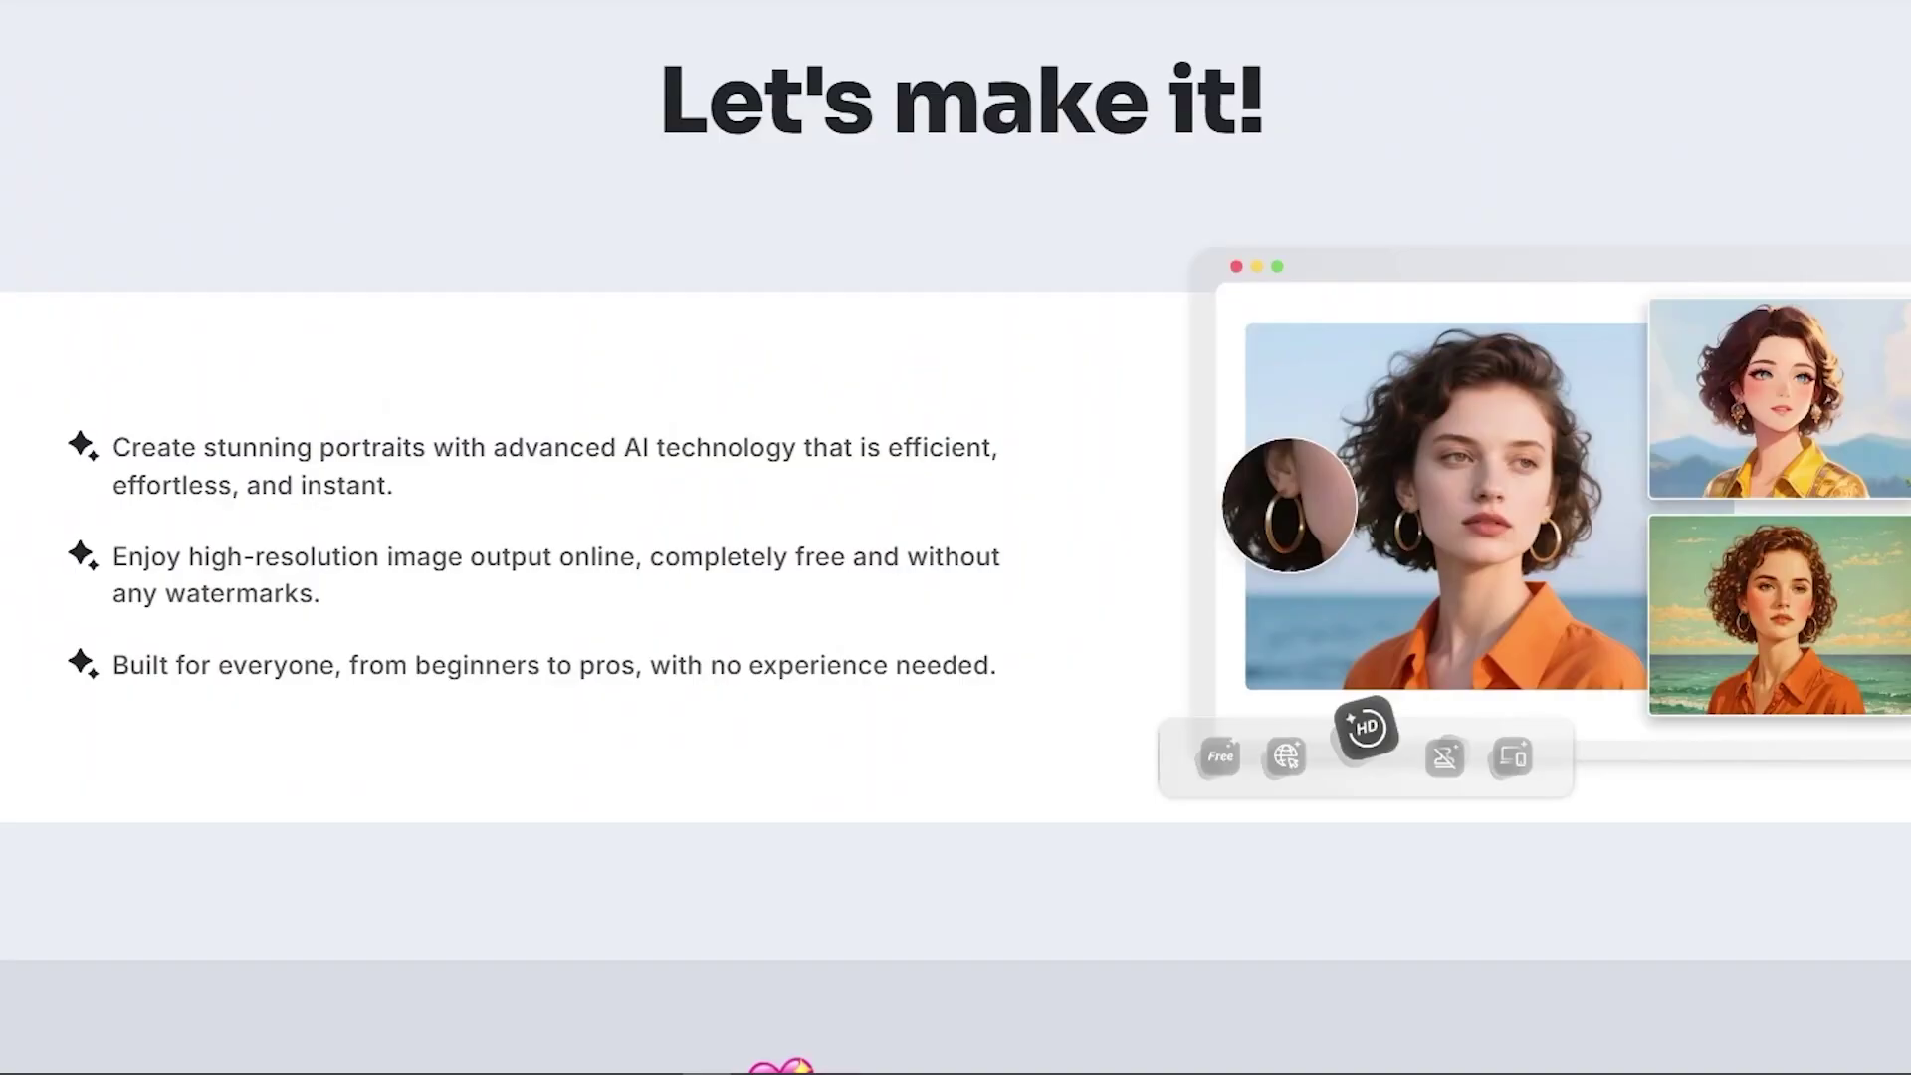
pyautogui.scroll(20, 1845, 387)
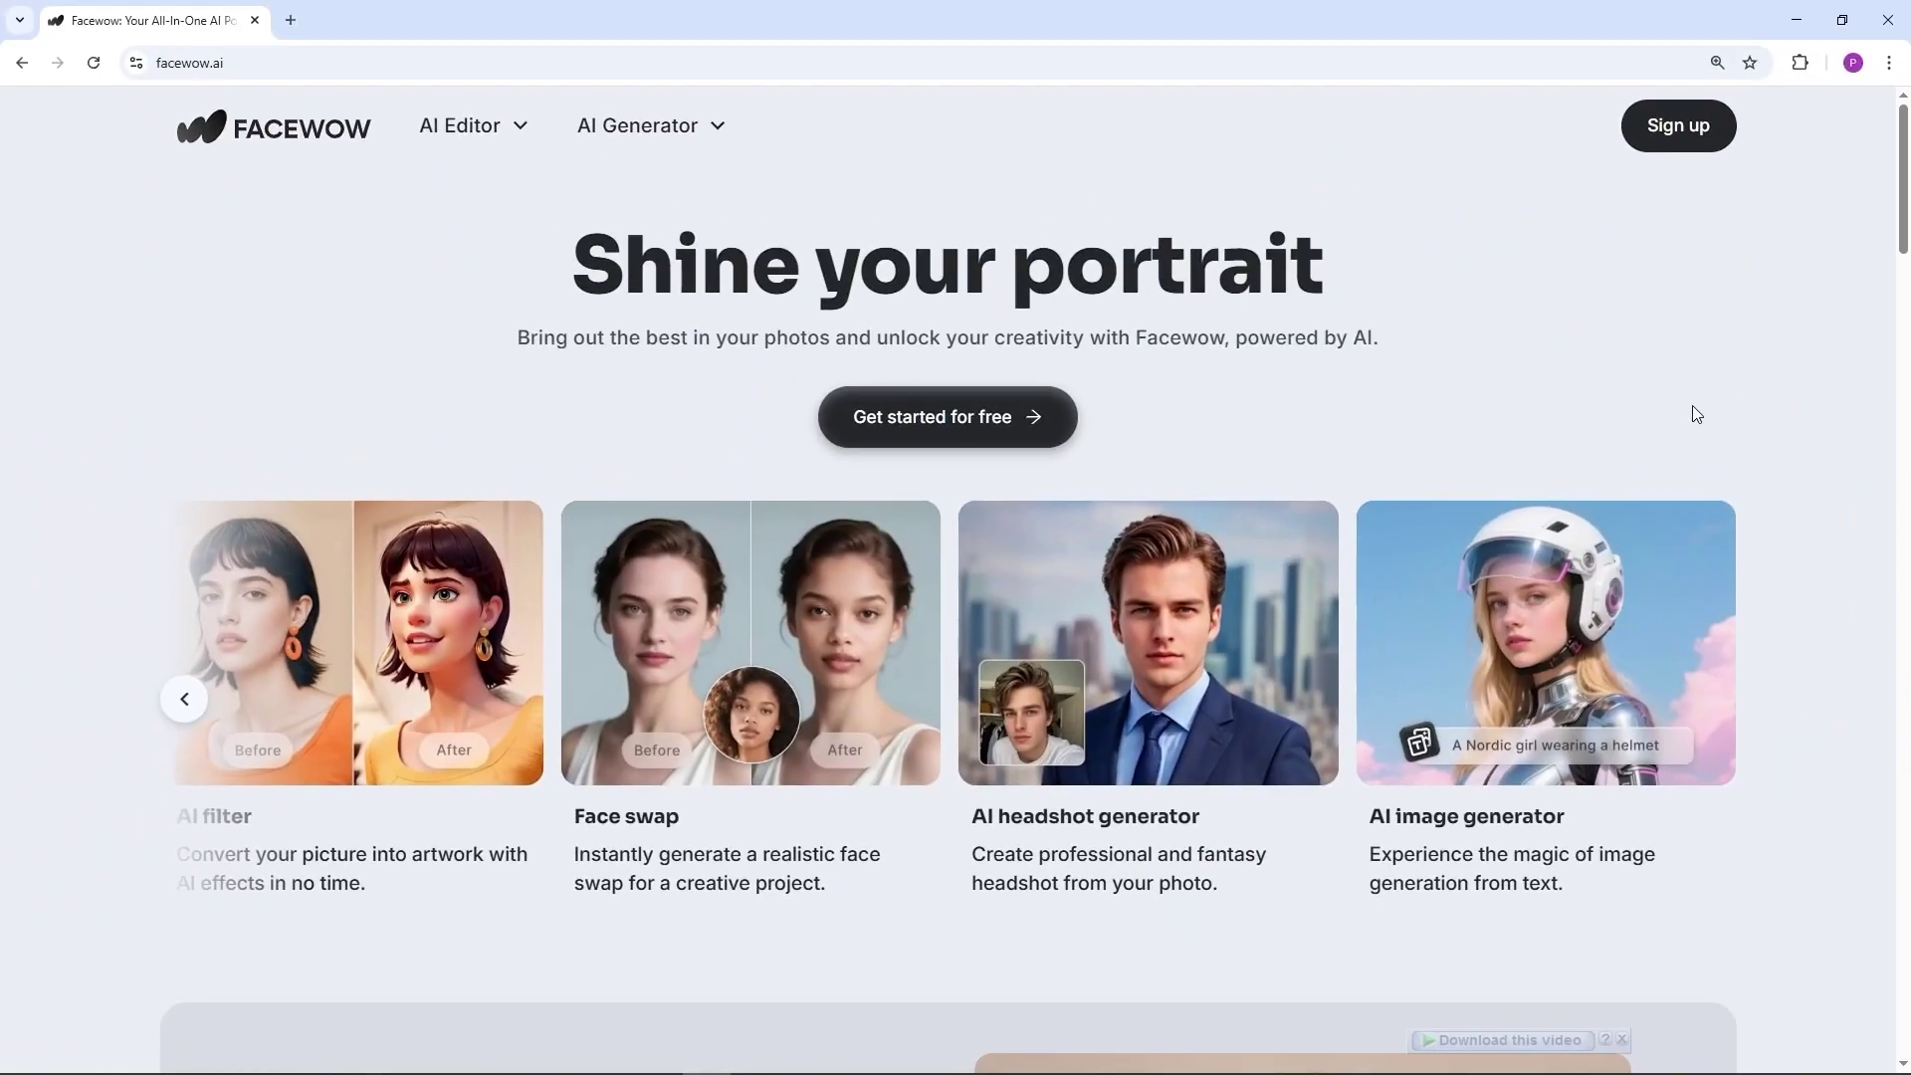
# Open the Facewow app and sign up with a Google account
pyautogui.click(936, 448)
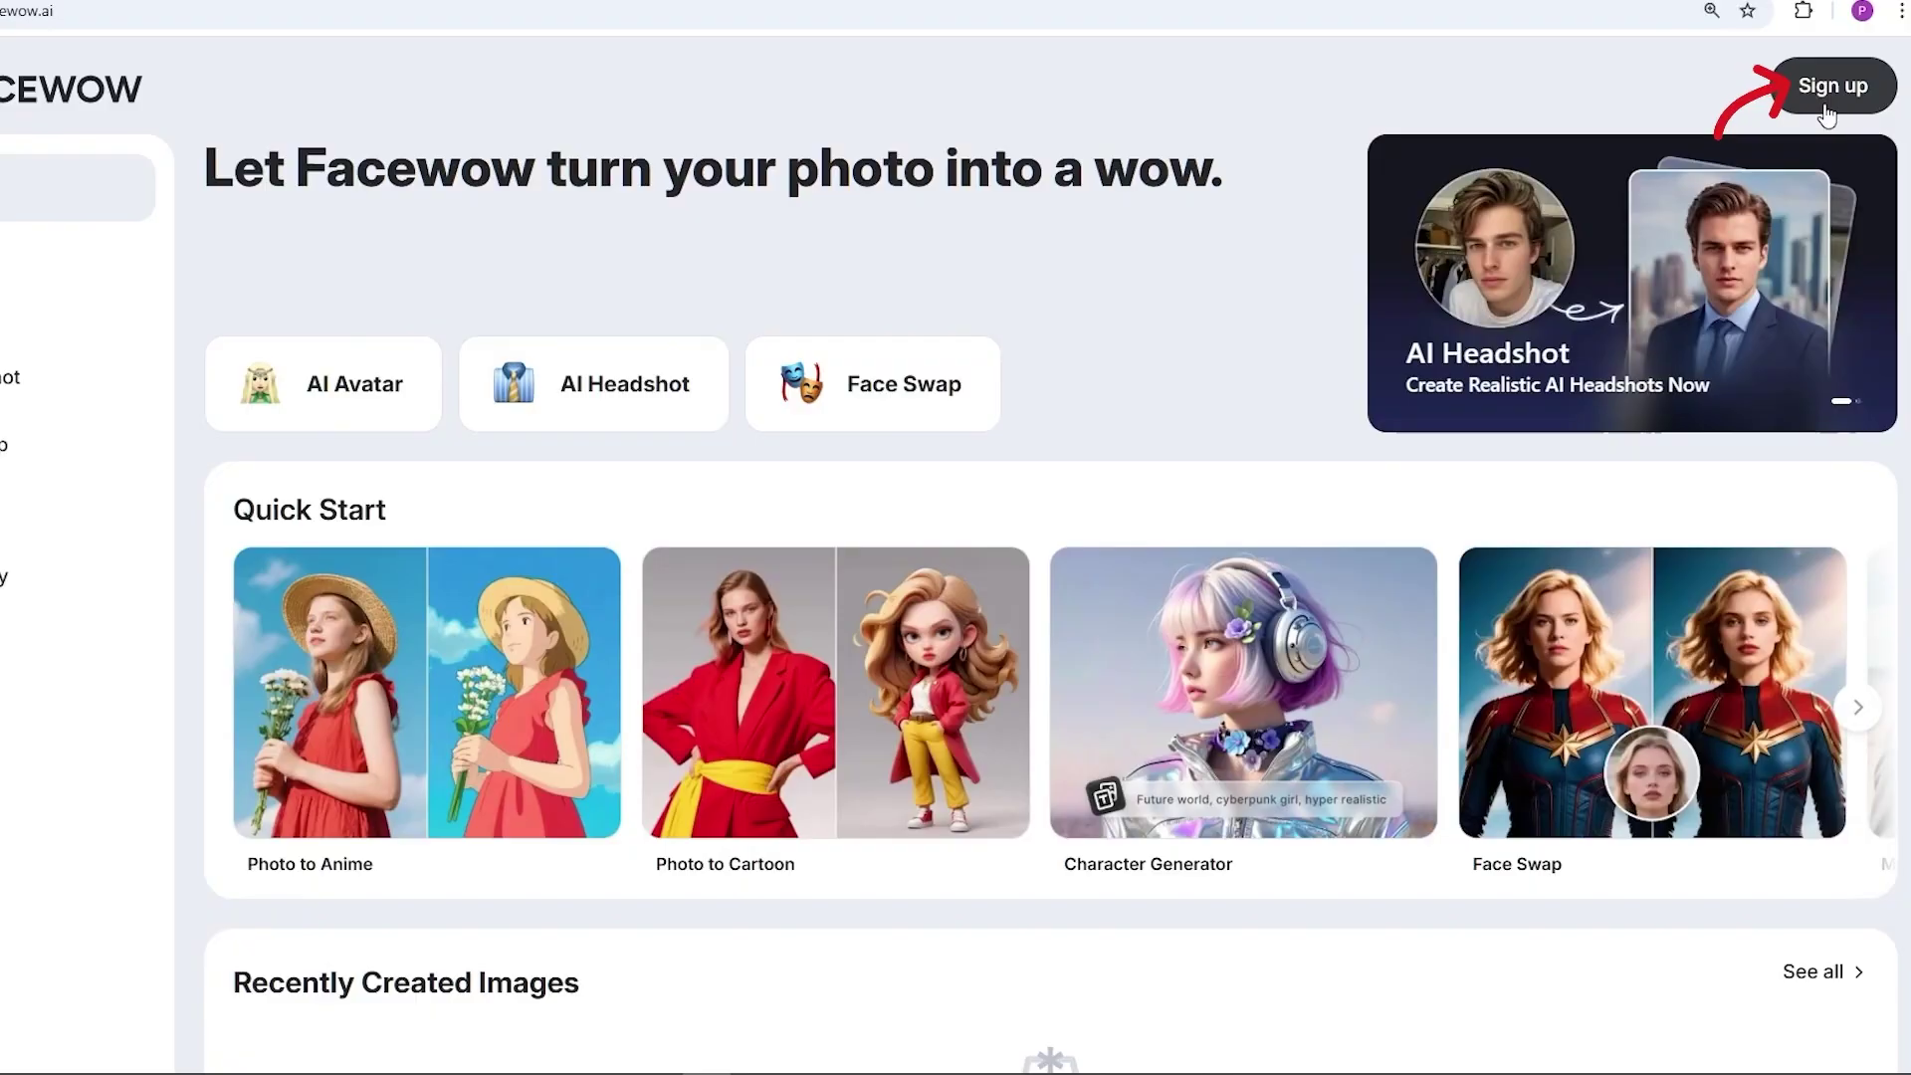
pyautogui.click(1827, 99)
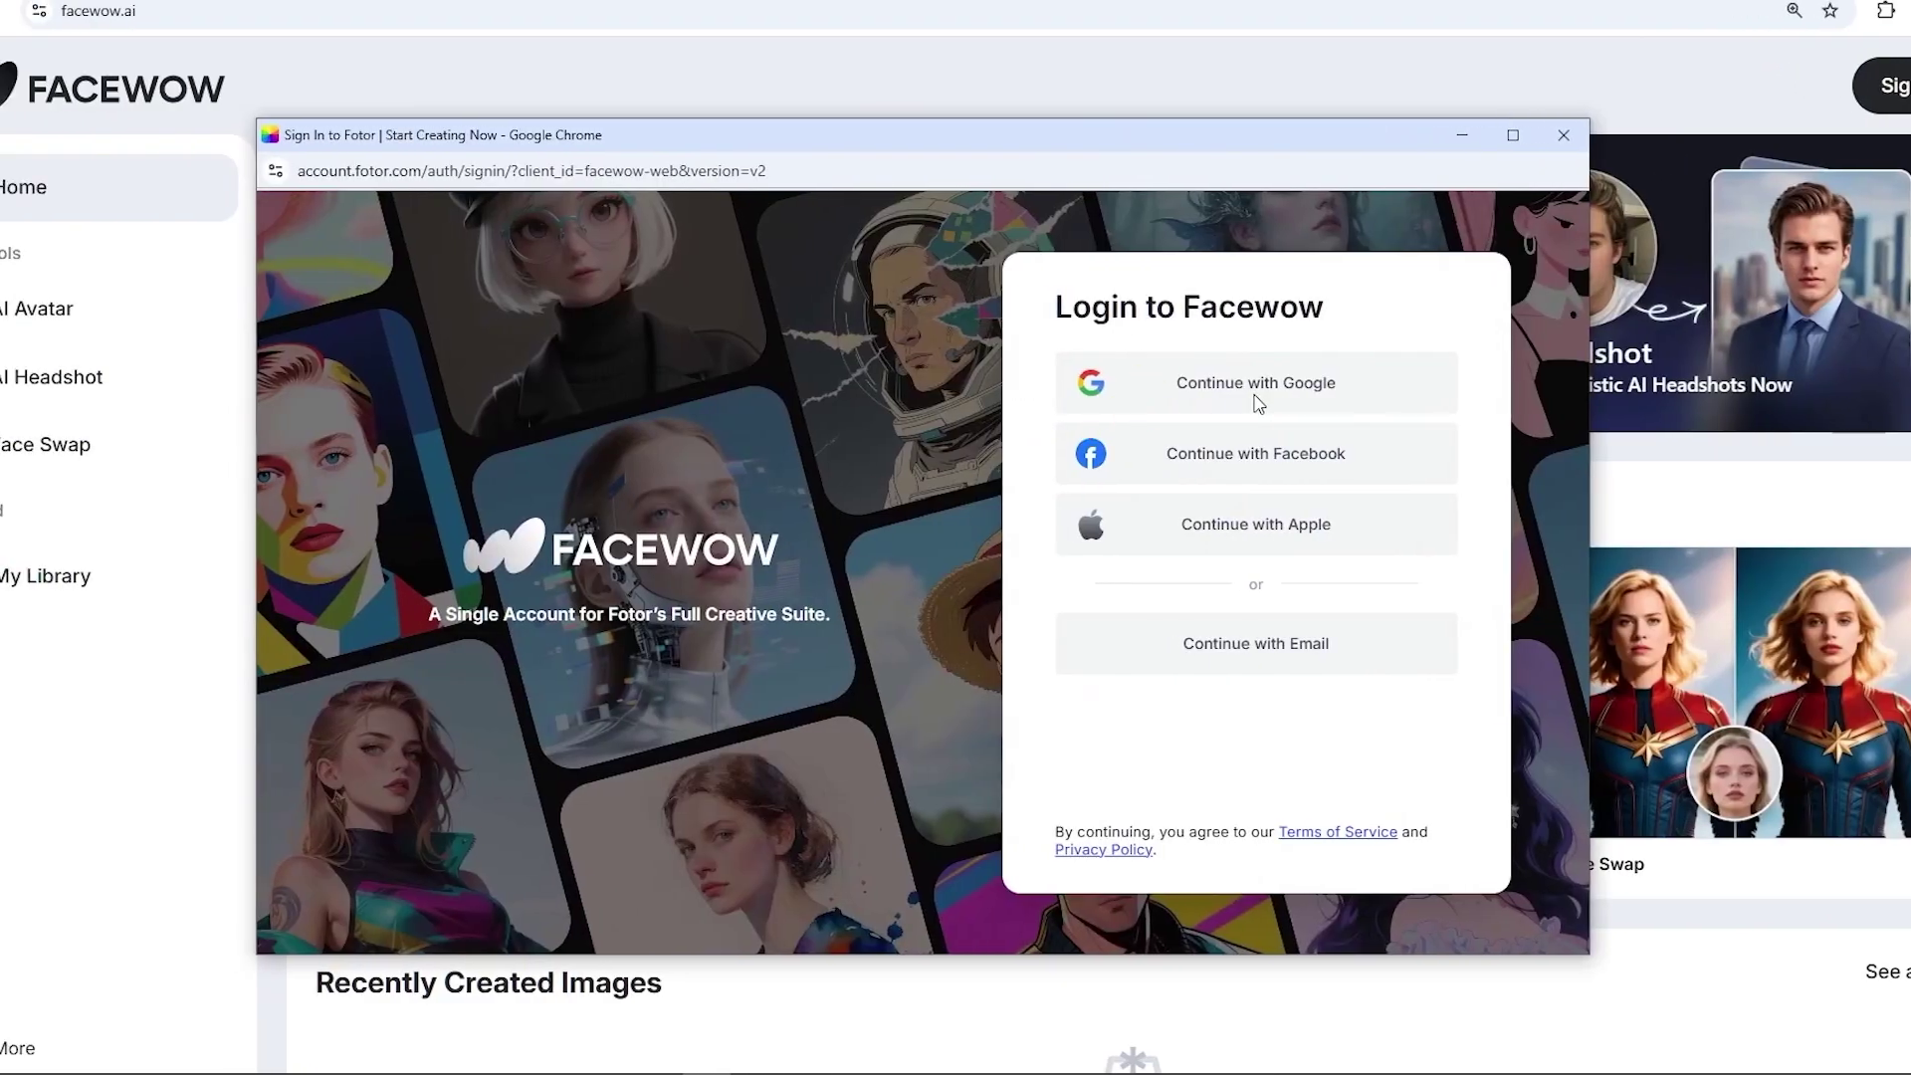
pyautogui.click(1259, 403)
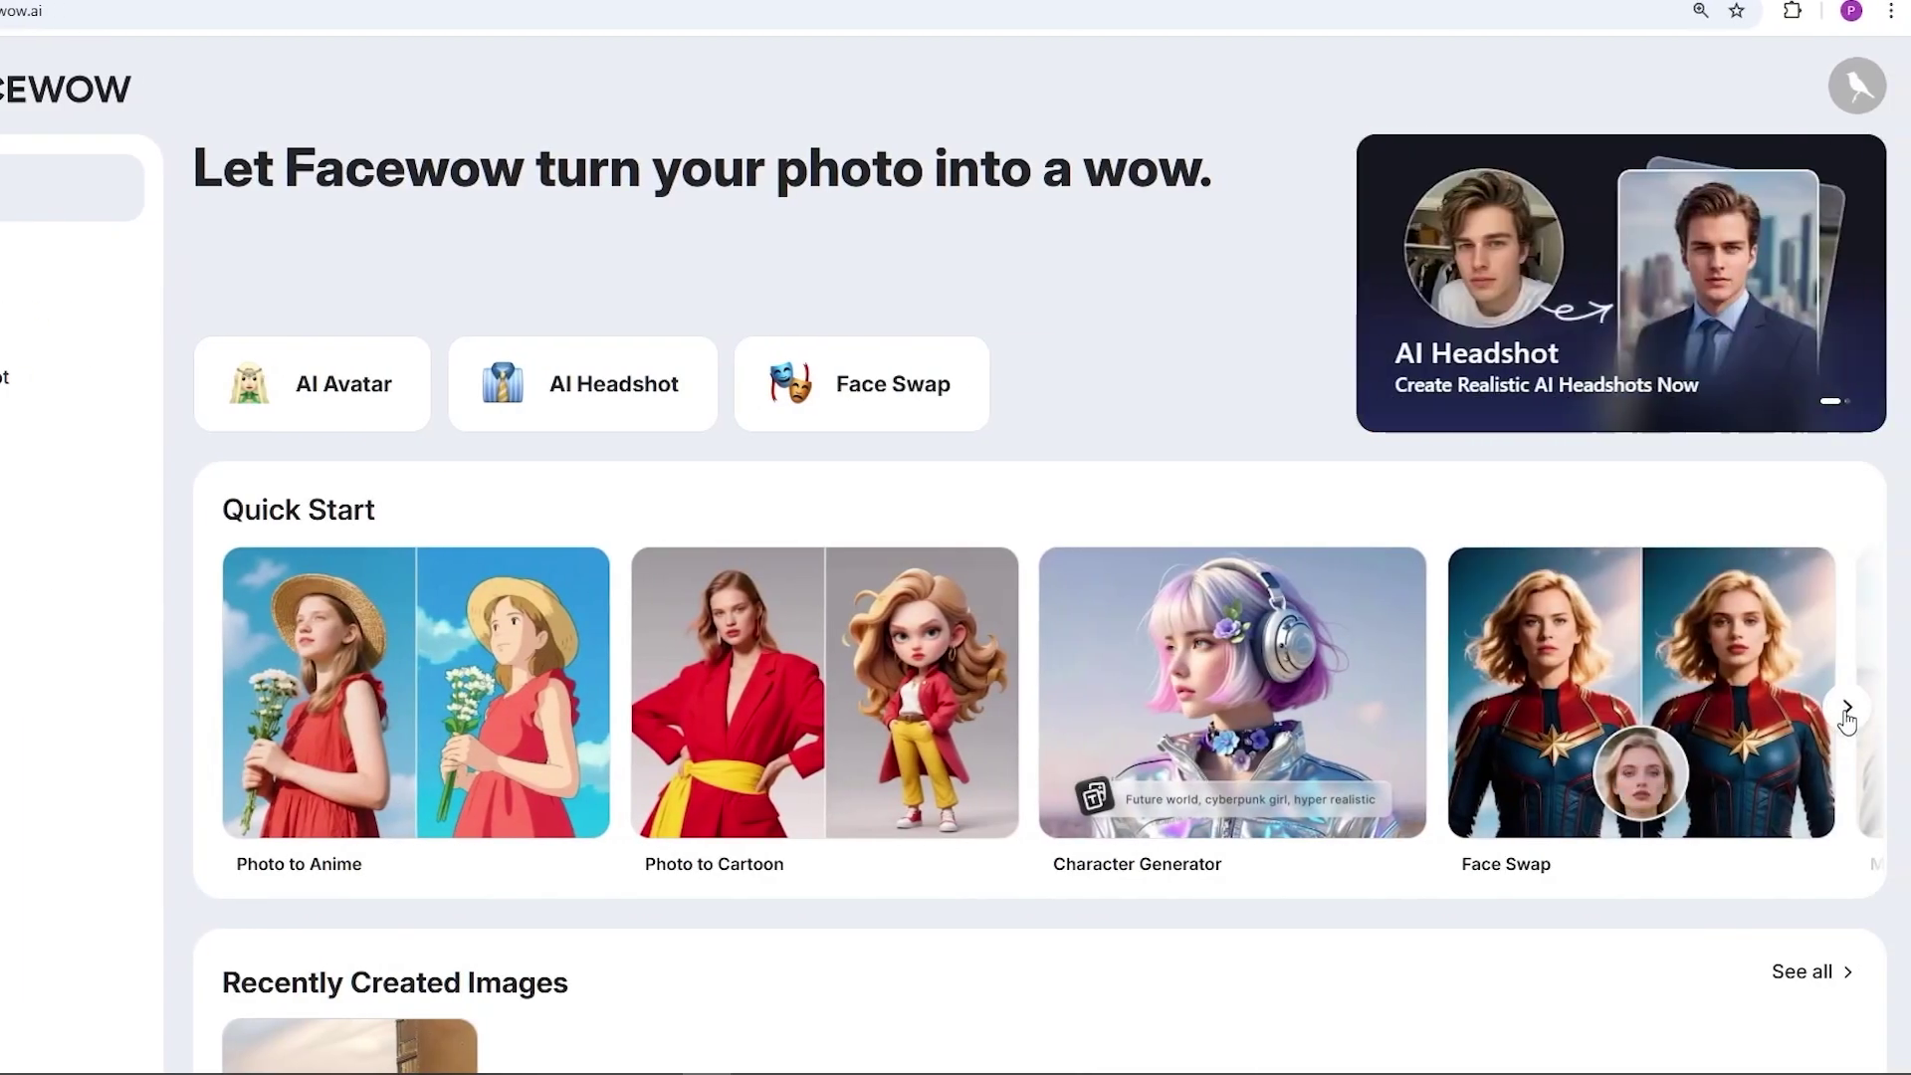
# Browse the Quick Start carousel and choose the AI Avatar tool
pyautogui.click(1842, 709)
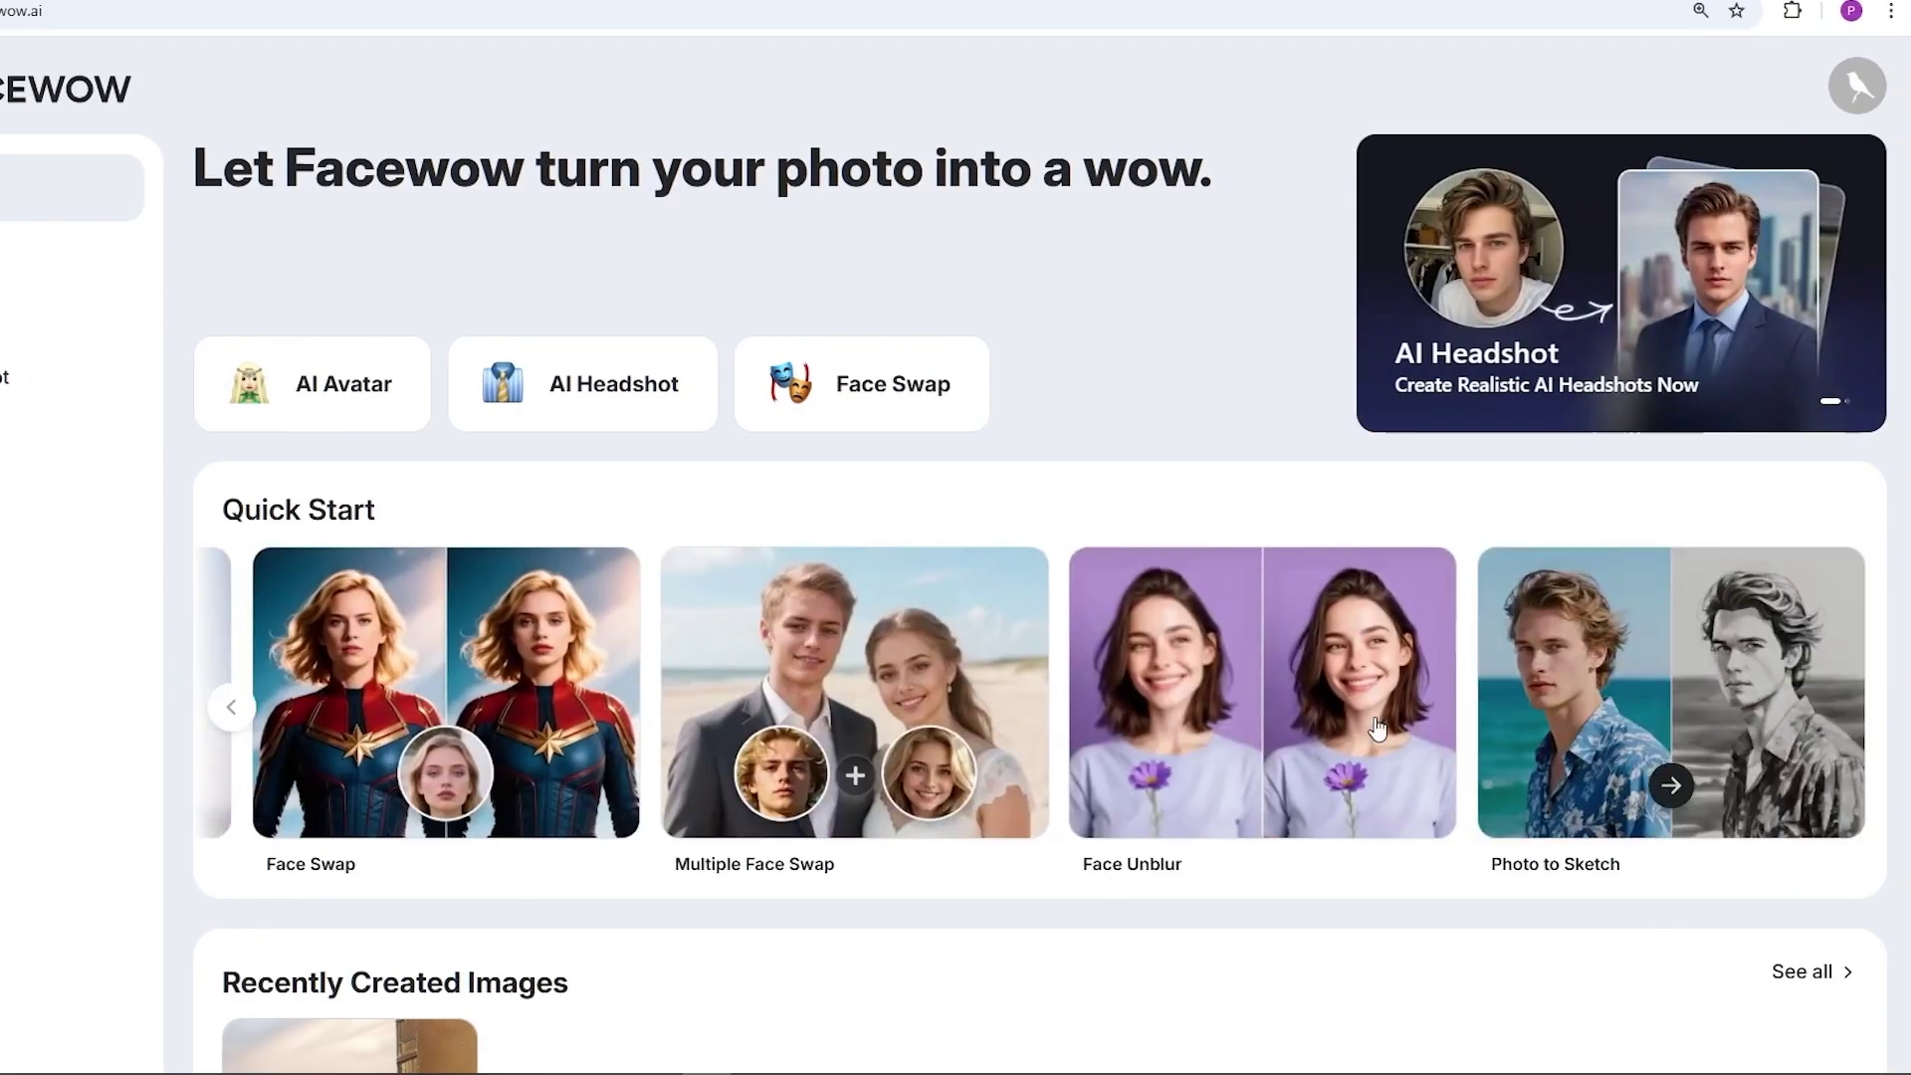
pyautogui.click(1845, 714)
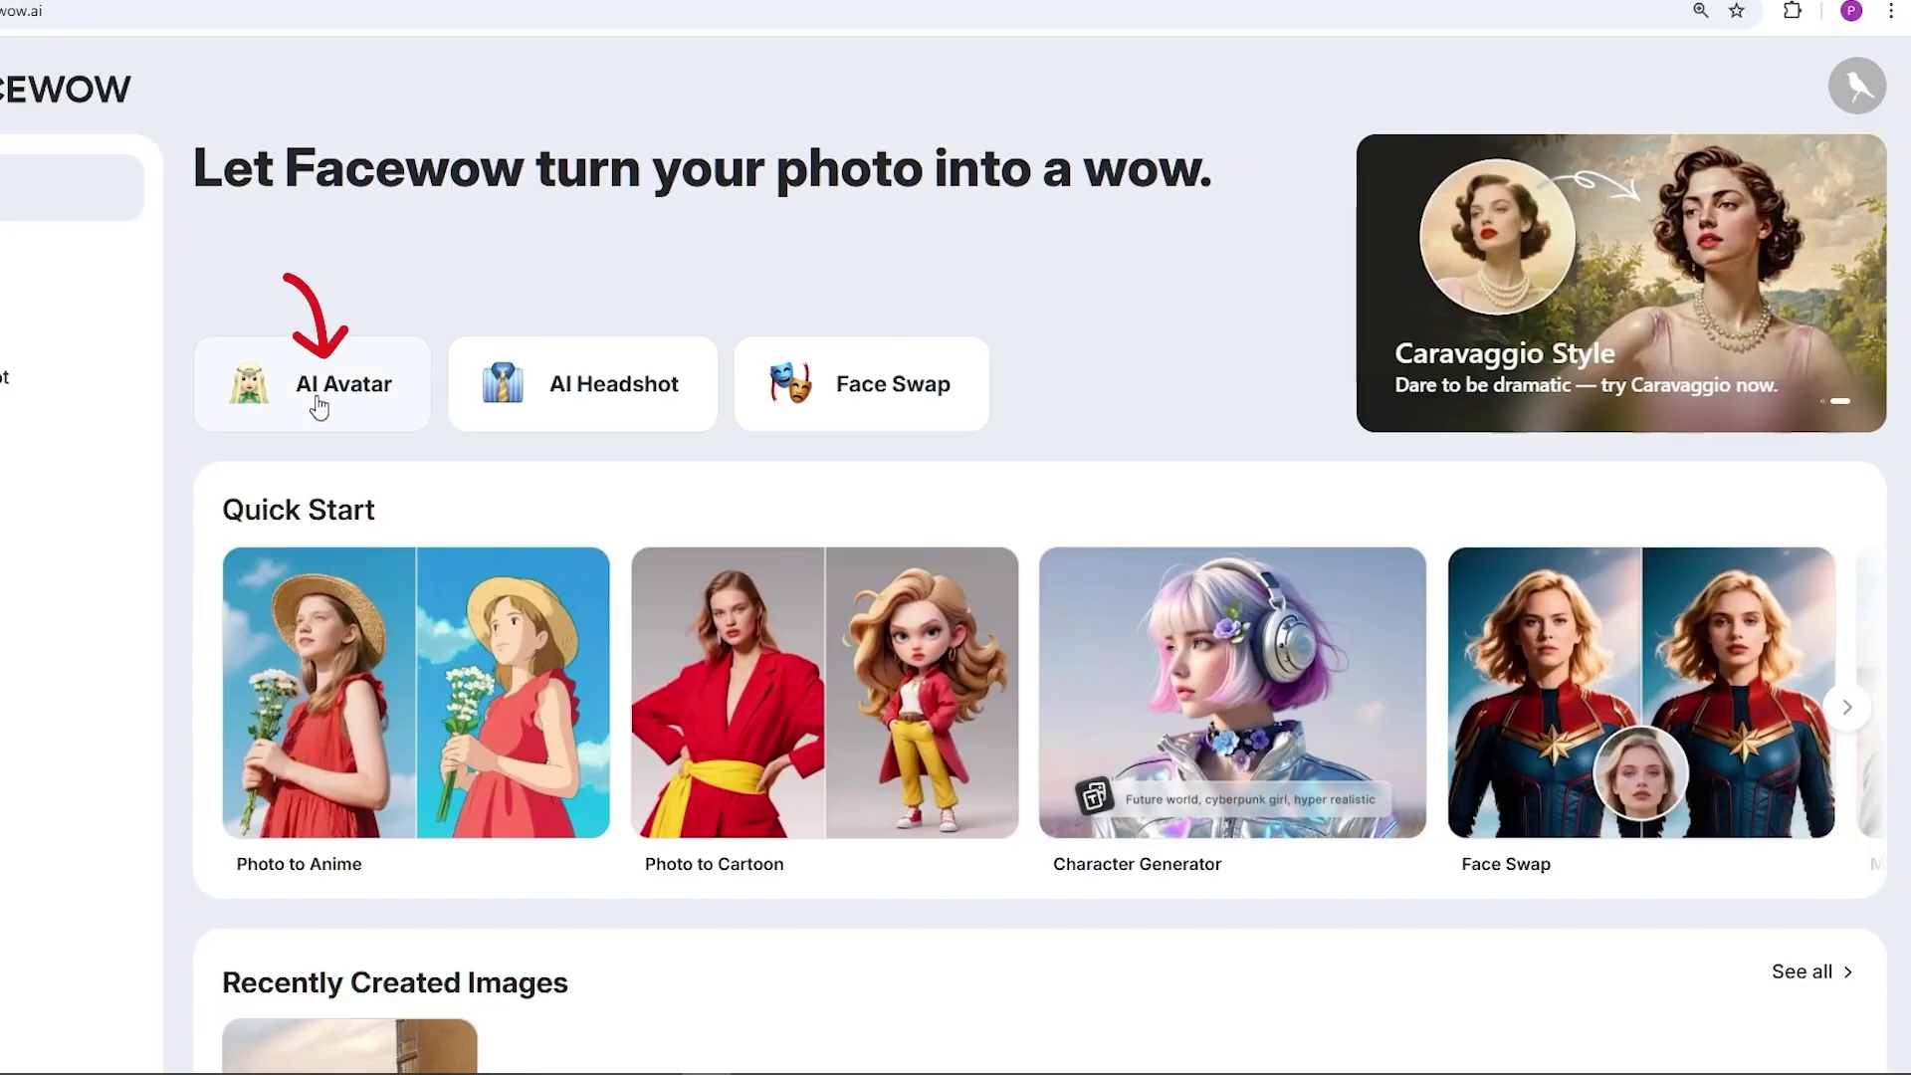
pyautogui.click(319, 406)
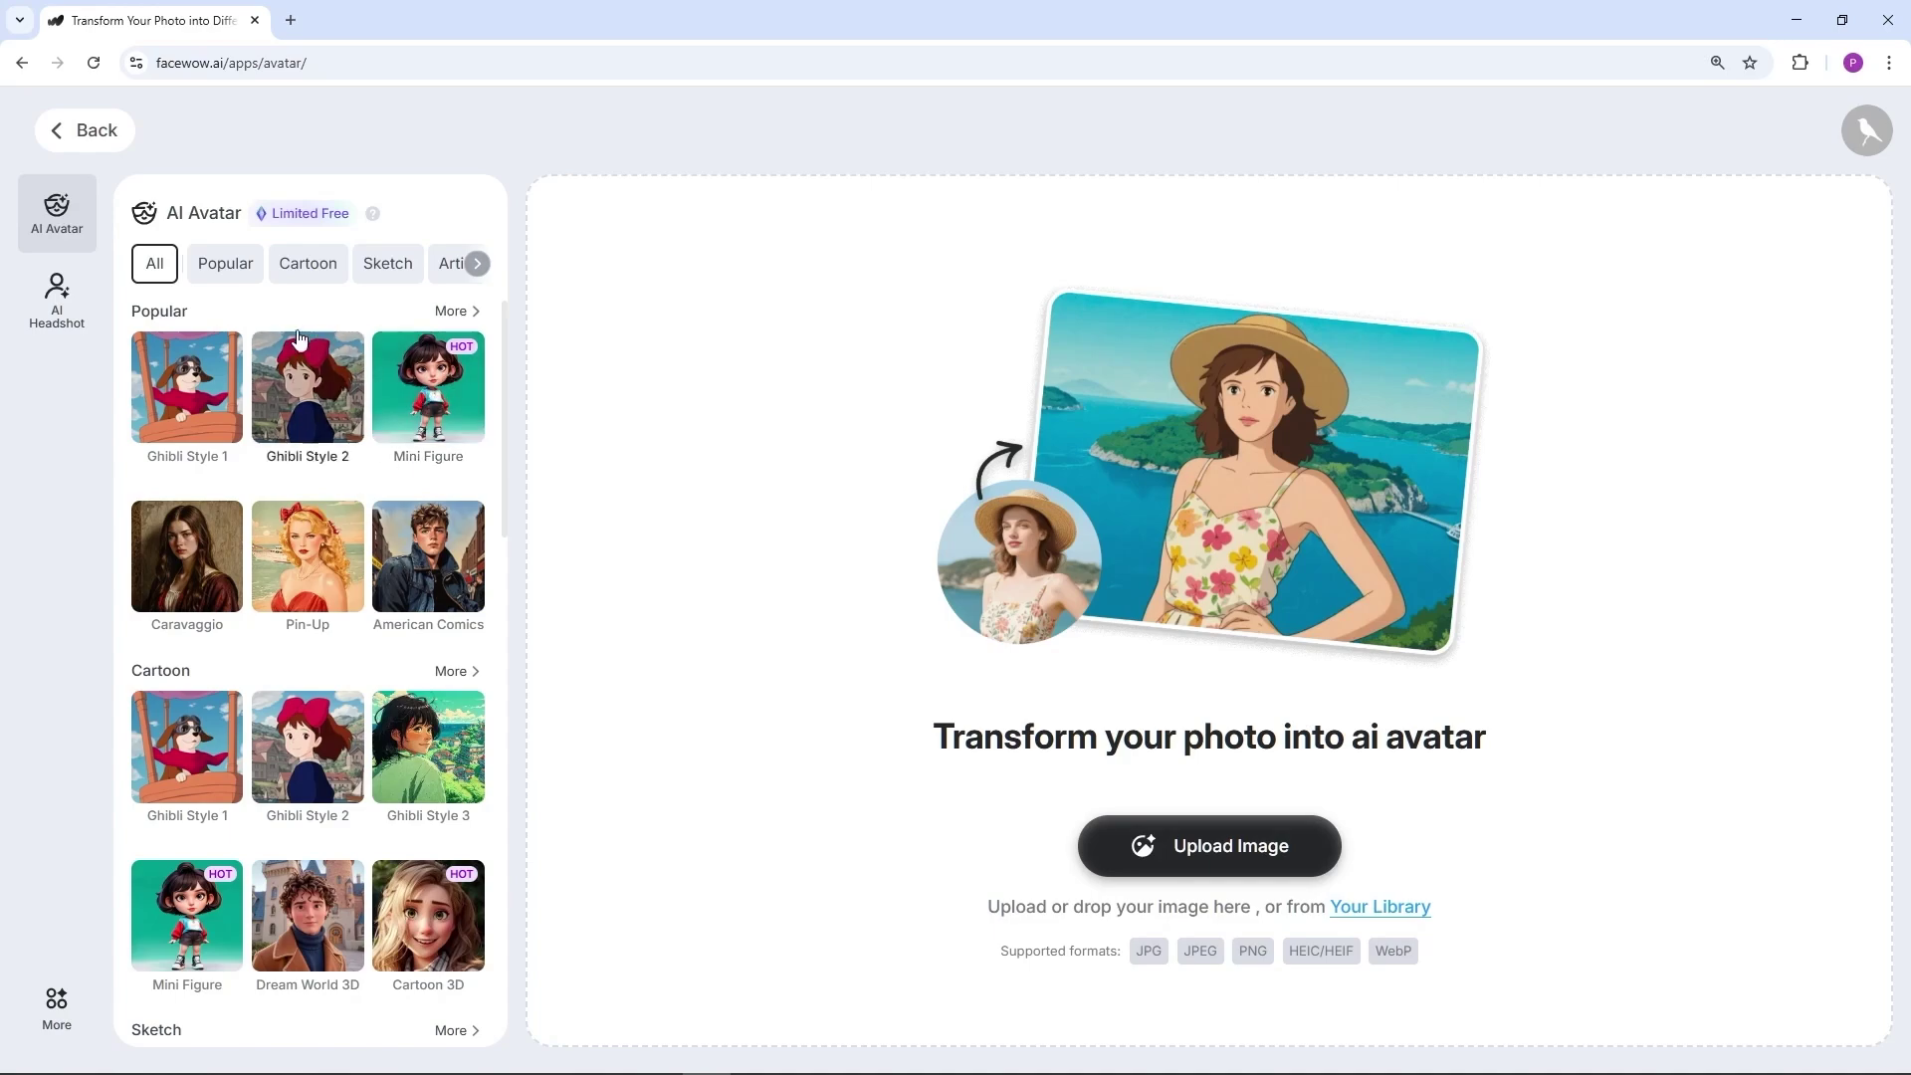
# Browse the Cartoon, Sketch, Artist and Art Genre style tabs, then upload a portrait photo
pyautogui.click(324, 269)
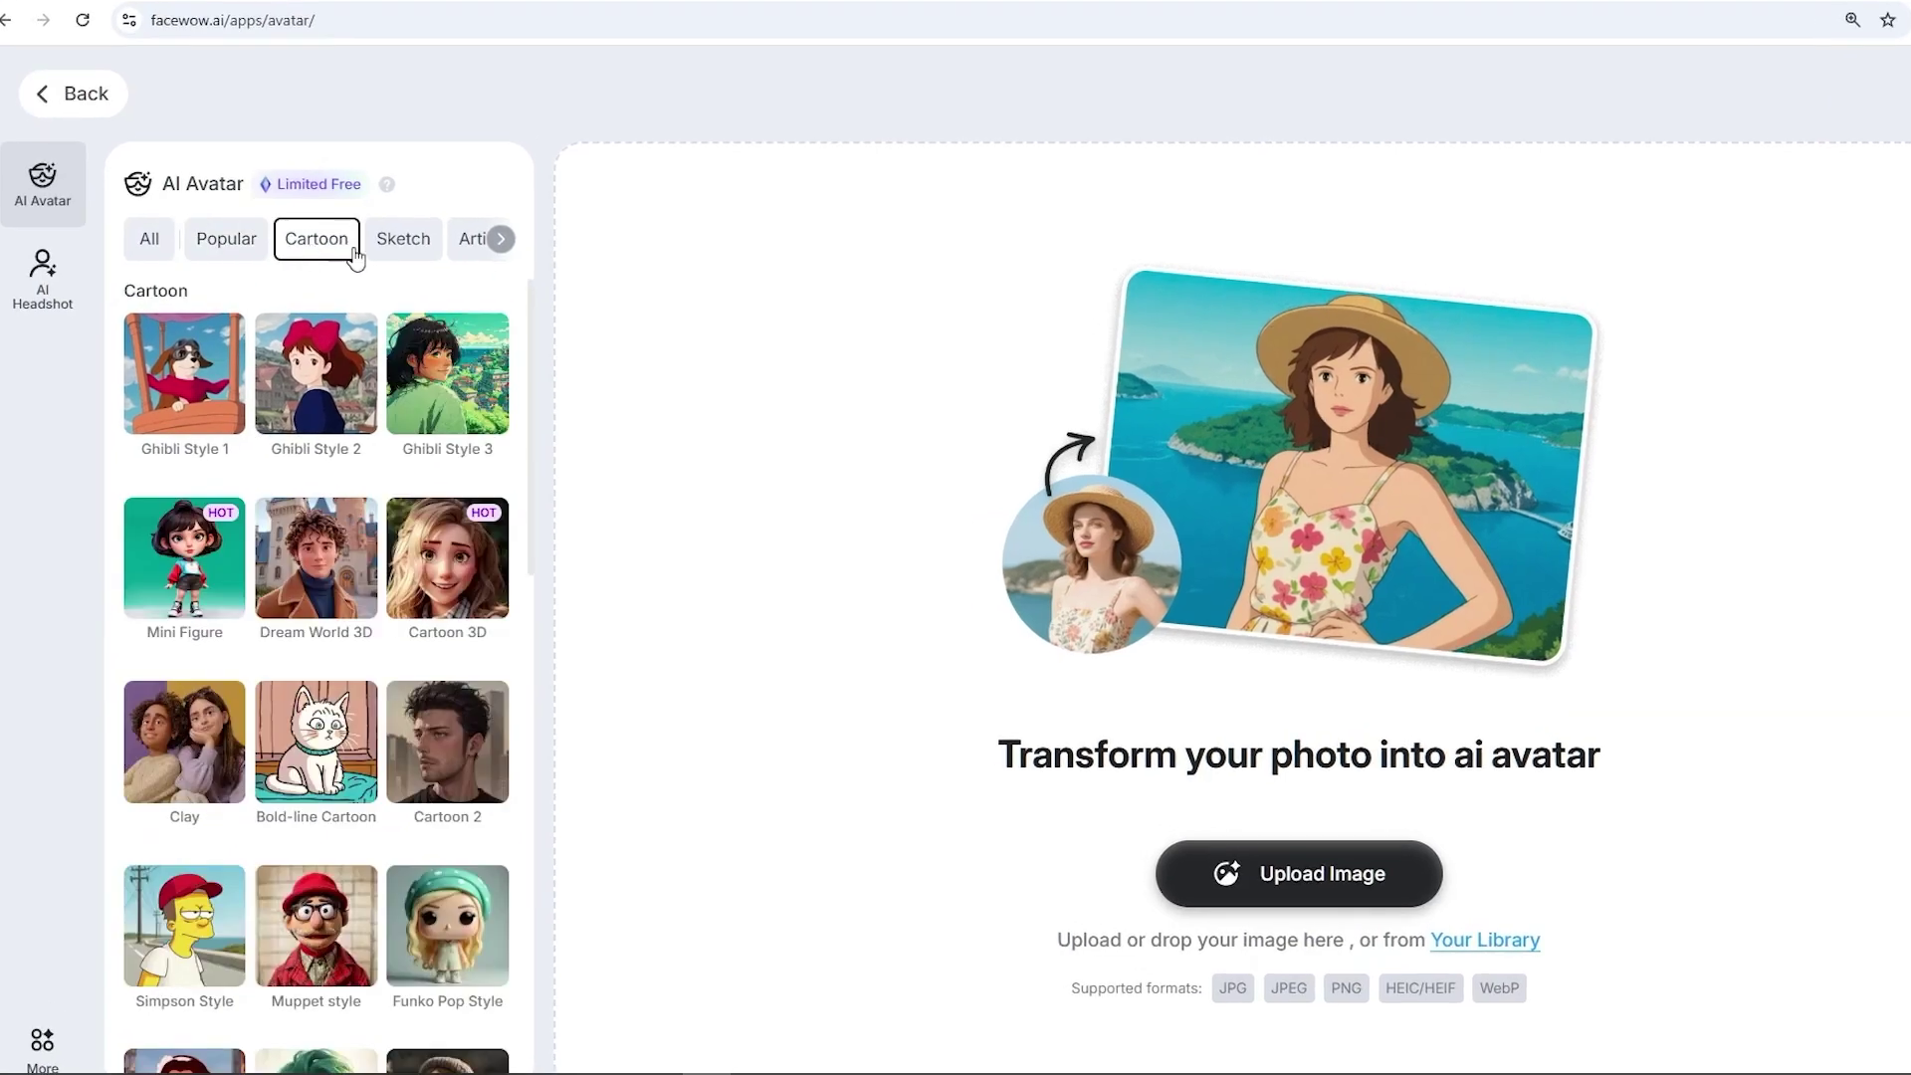
pyautogui.click(404, 239)
pyautogui.click(482, 249)
pyautogui.click(482, 249)
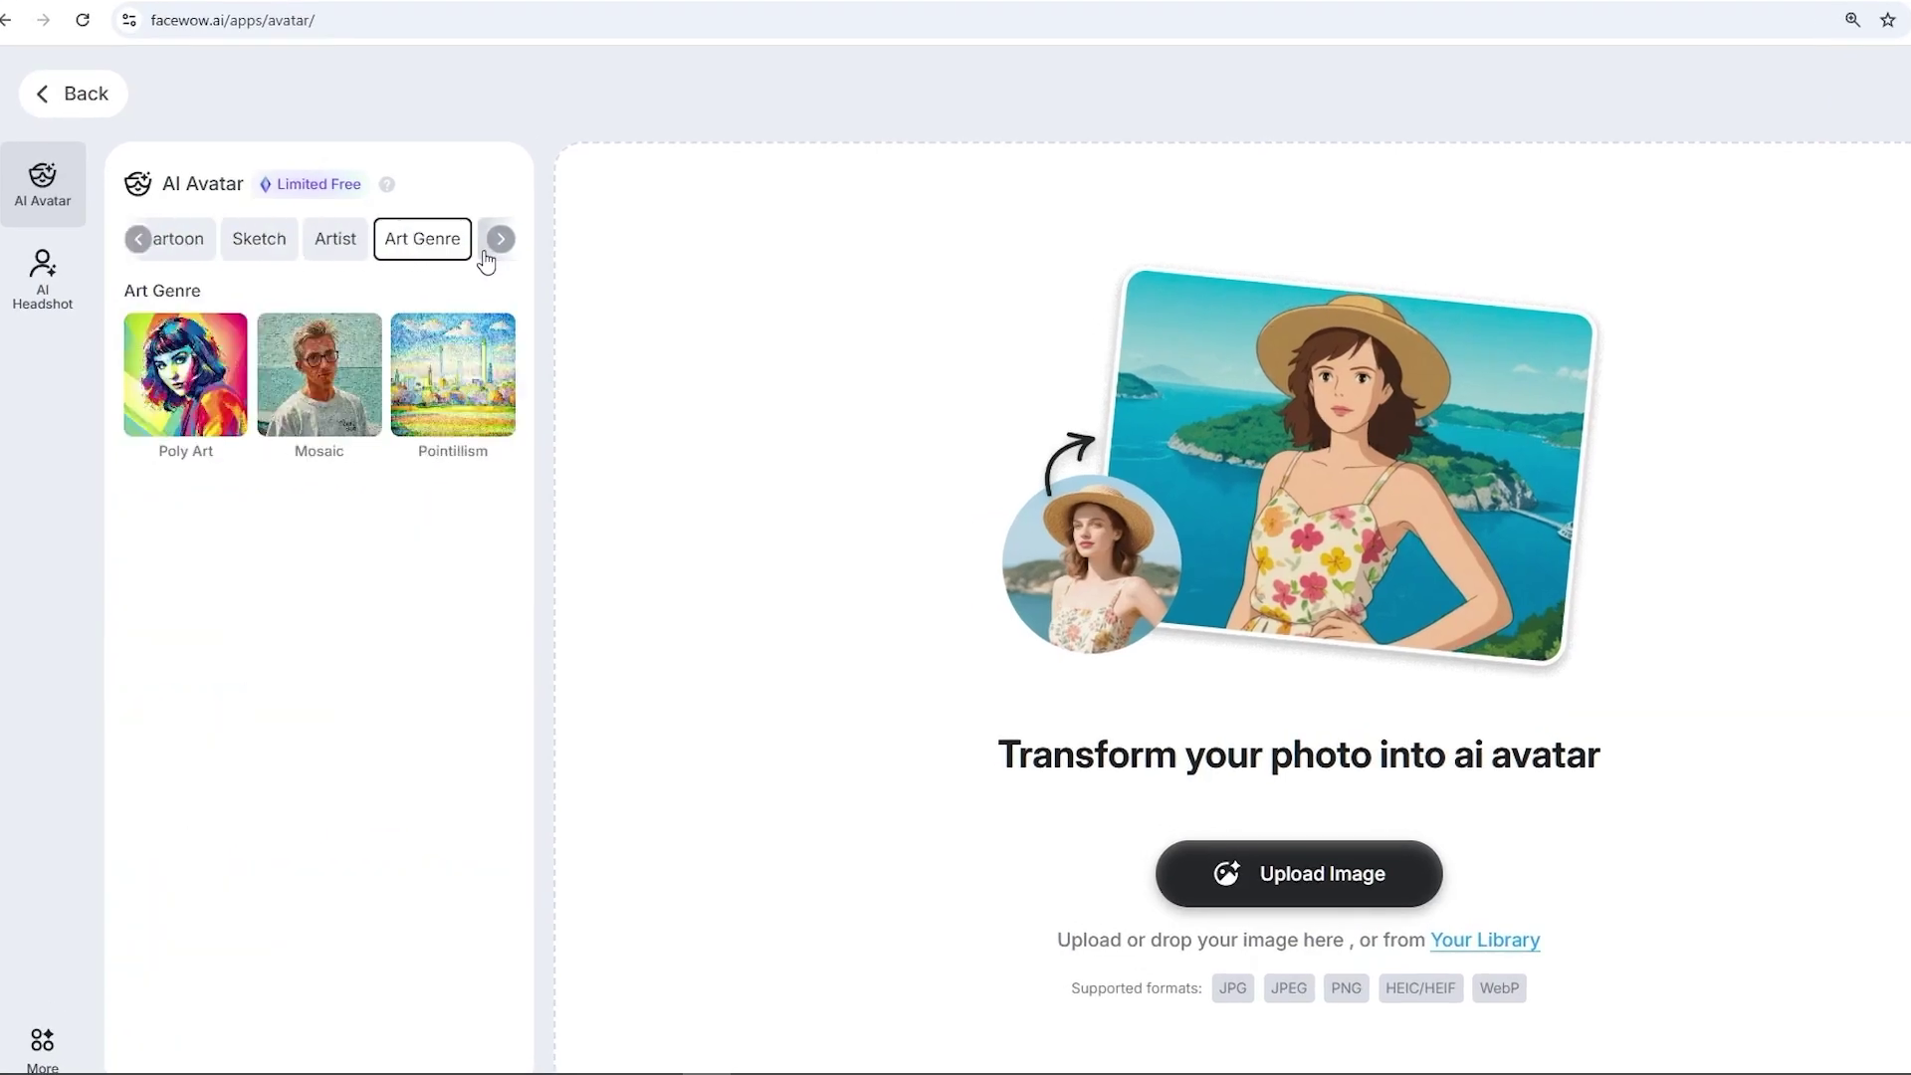
pyautogui.click(473, 244)
pyautogui.click(140, 240)
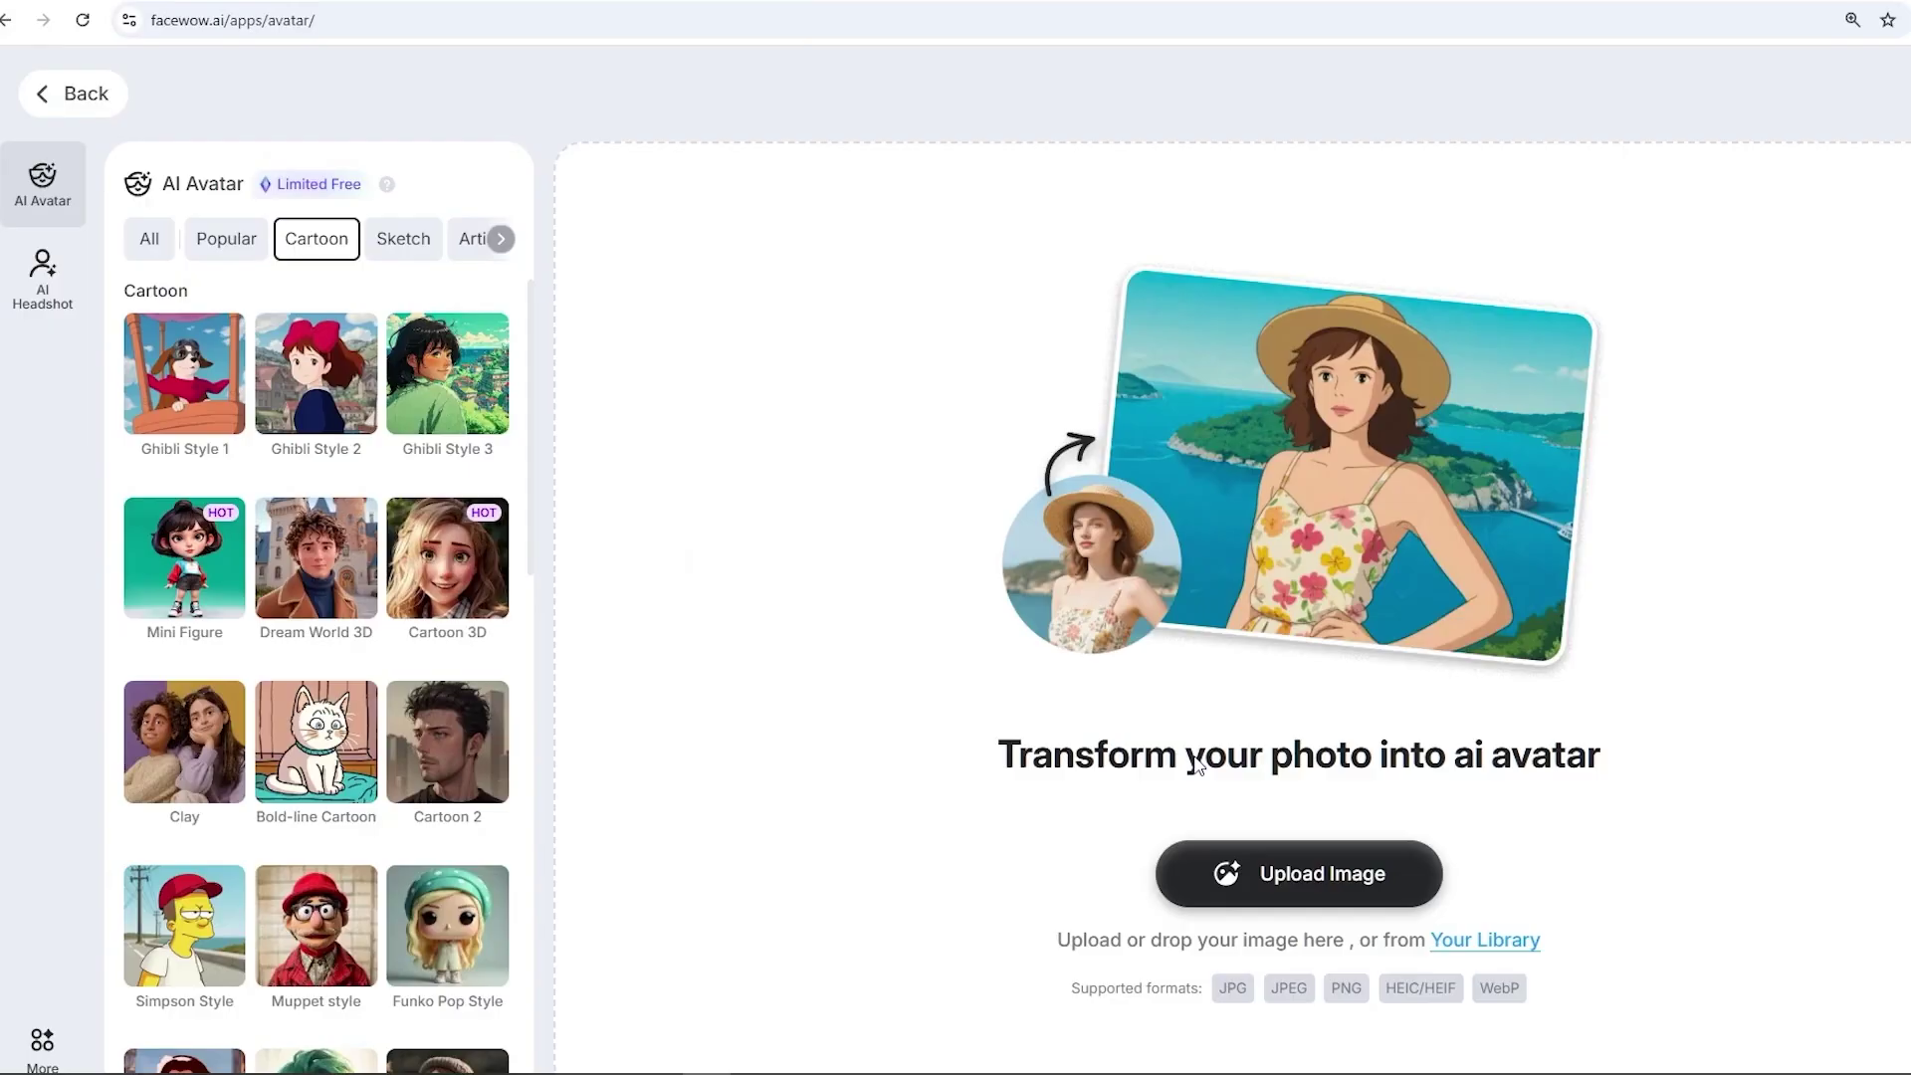
pyautogui.click(1299, 896)
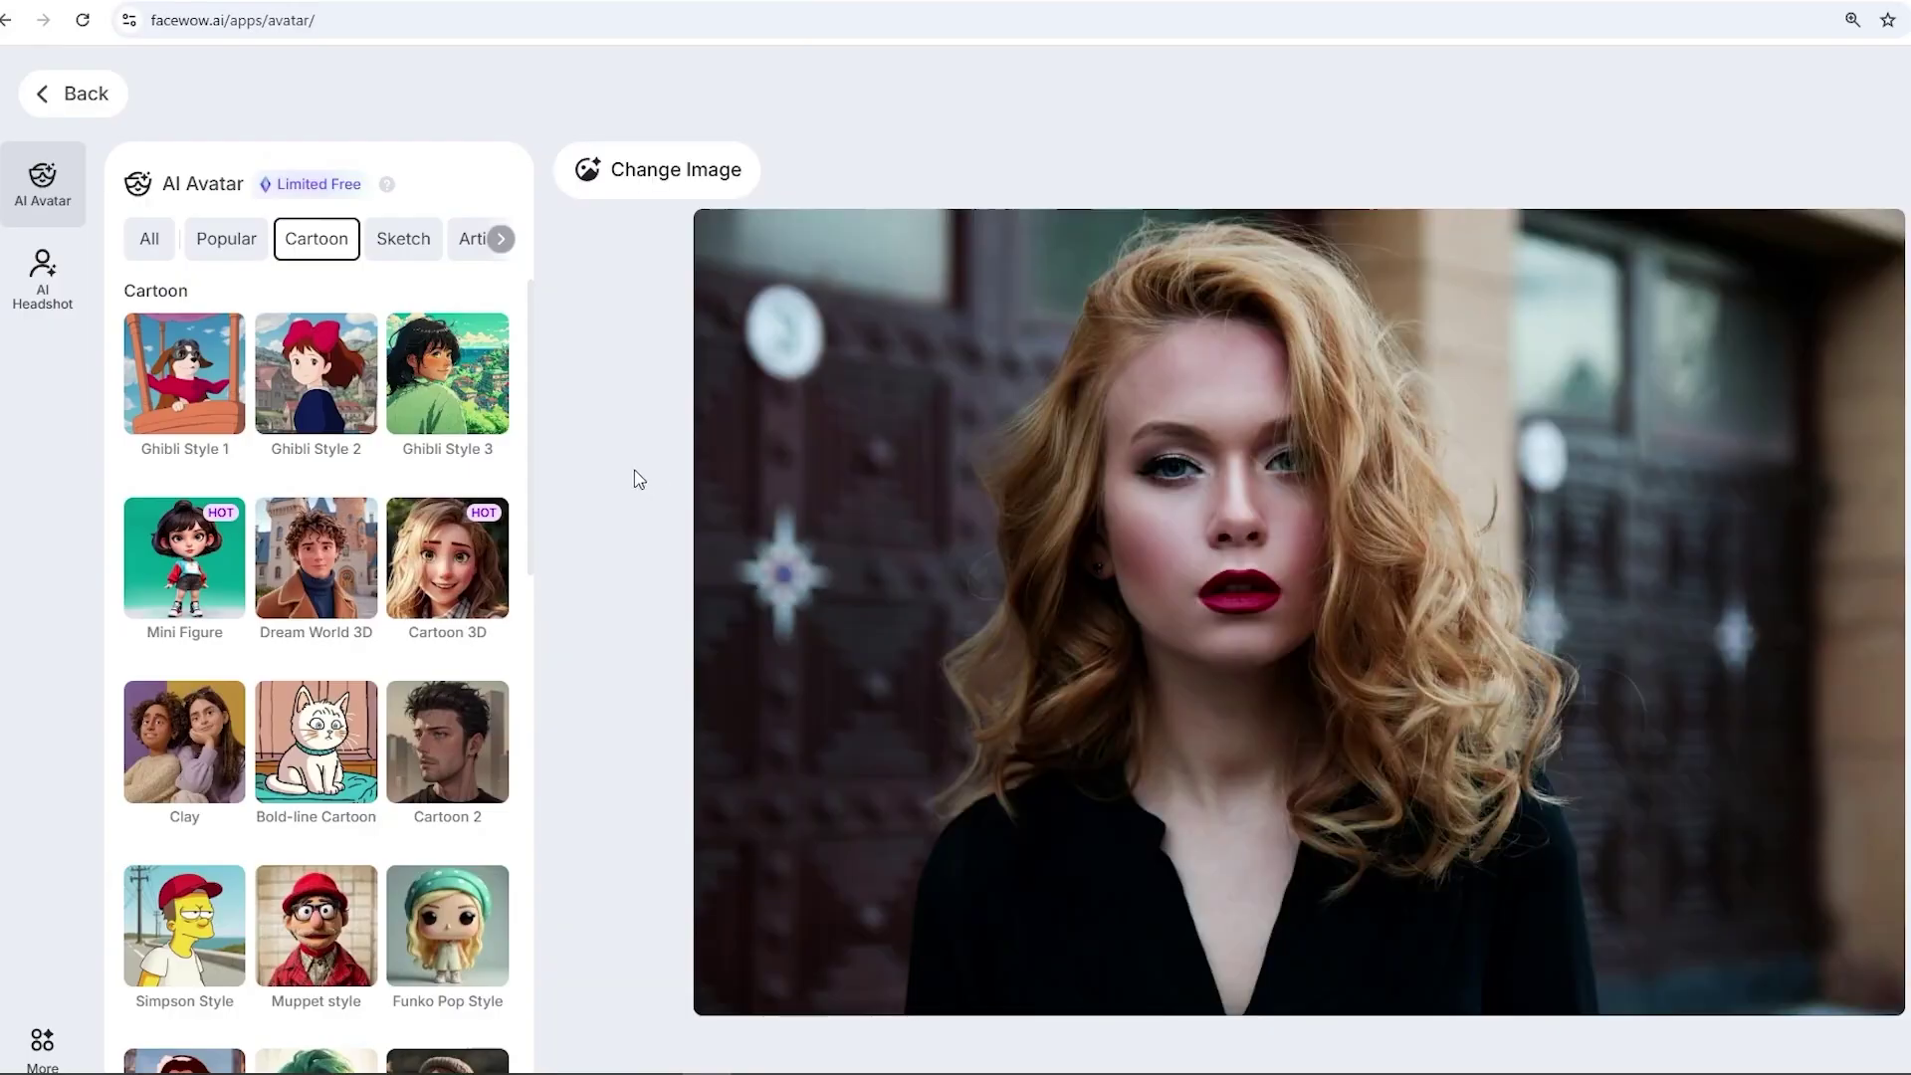
# Generate Ghibli Style 2, Dream World 3D, Van Gogh, Caravaggio and Henri Matisse avatars
pyautogui.click(324, 403)
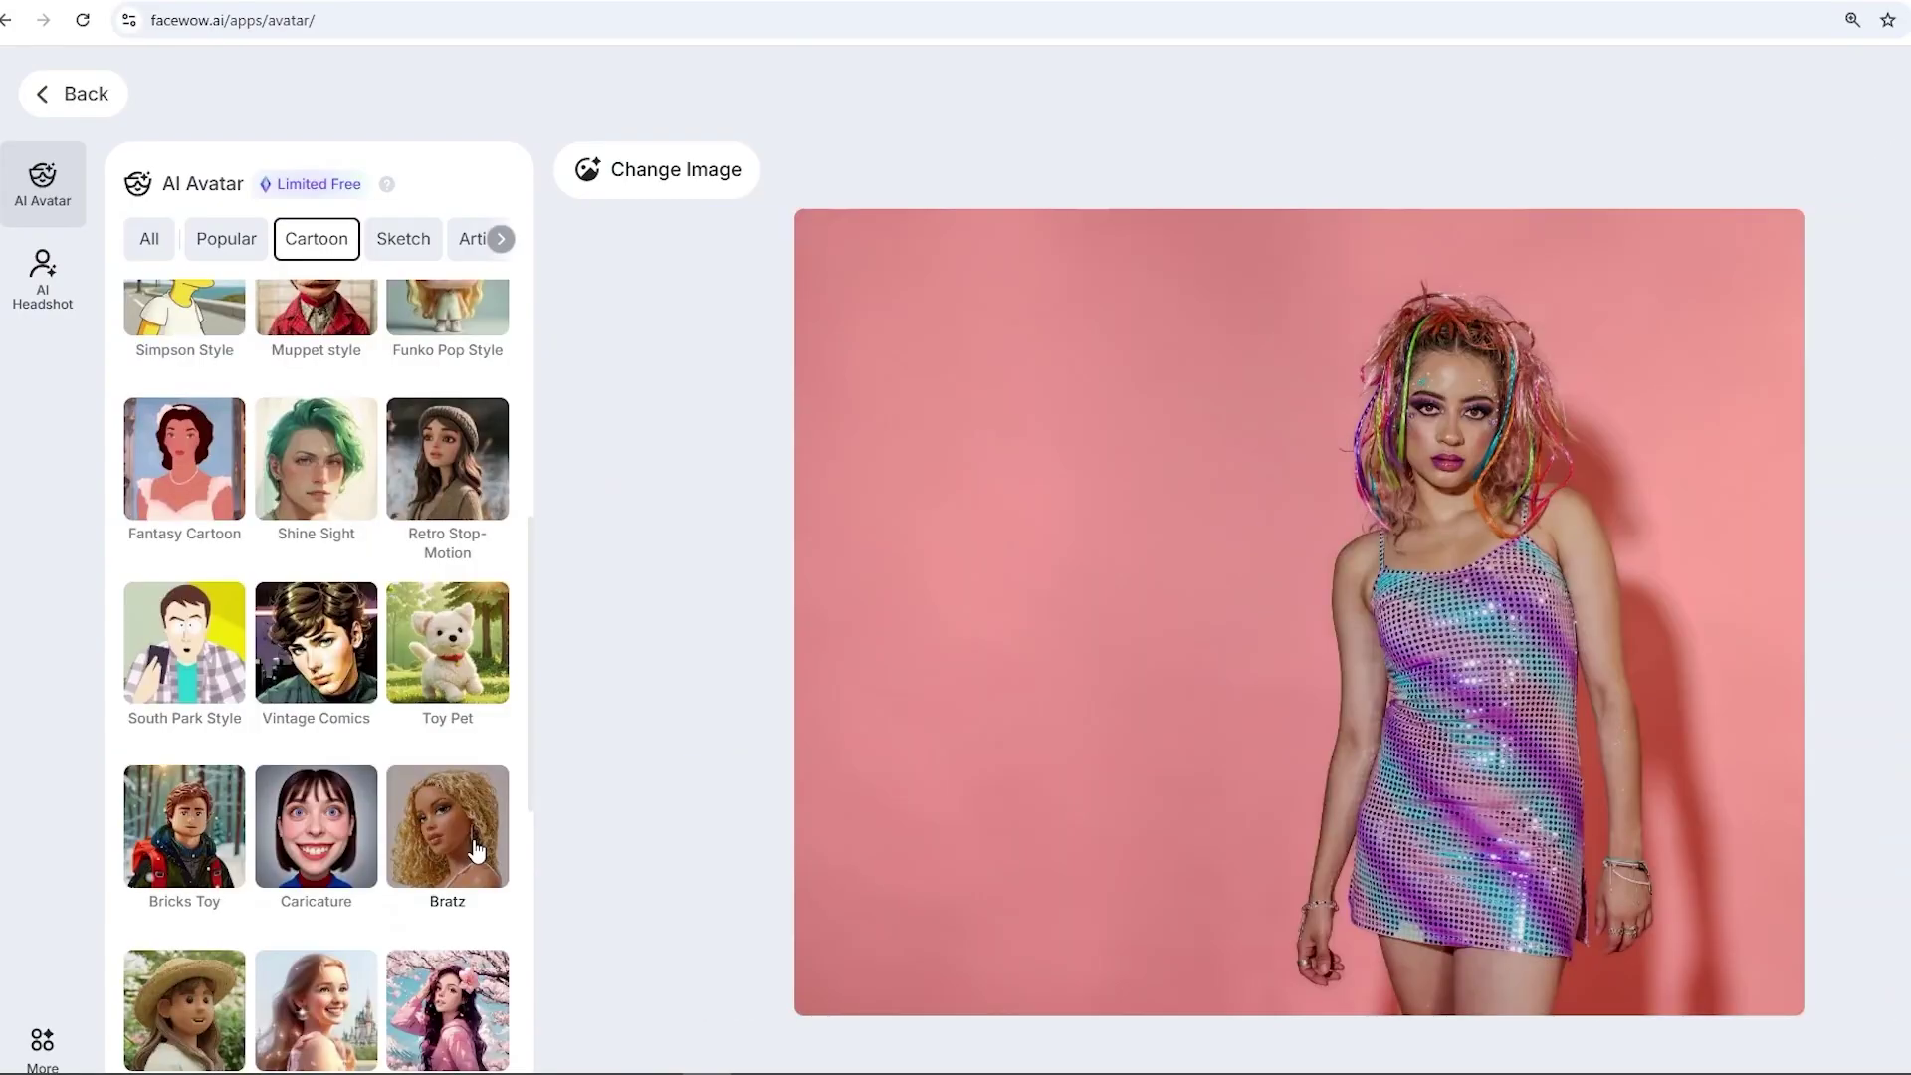
pyautogui.click(476, 850)
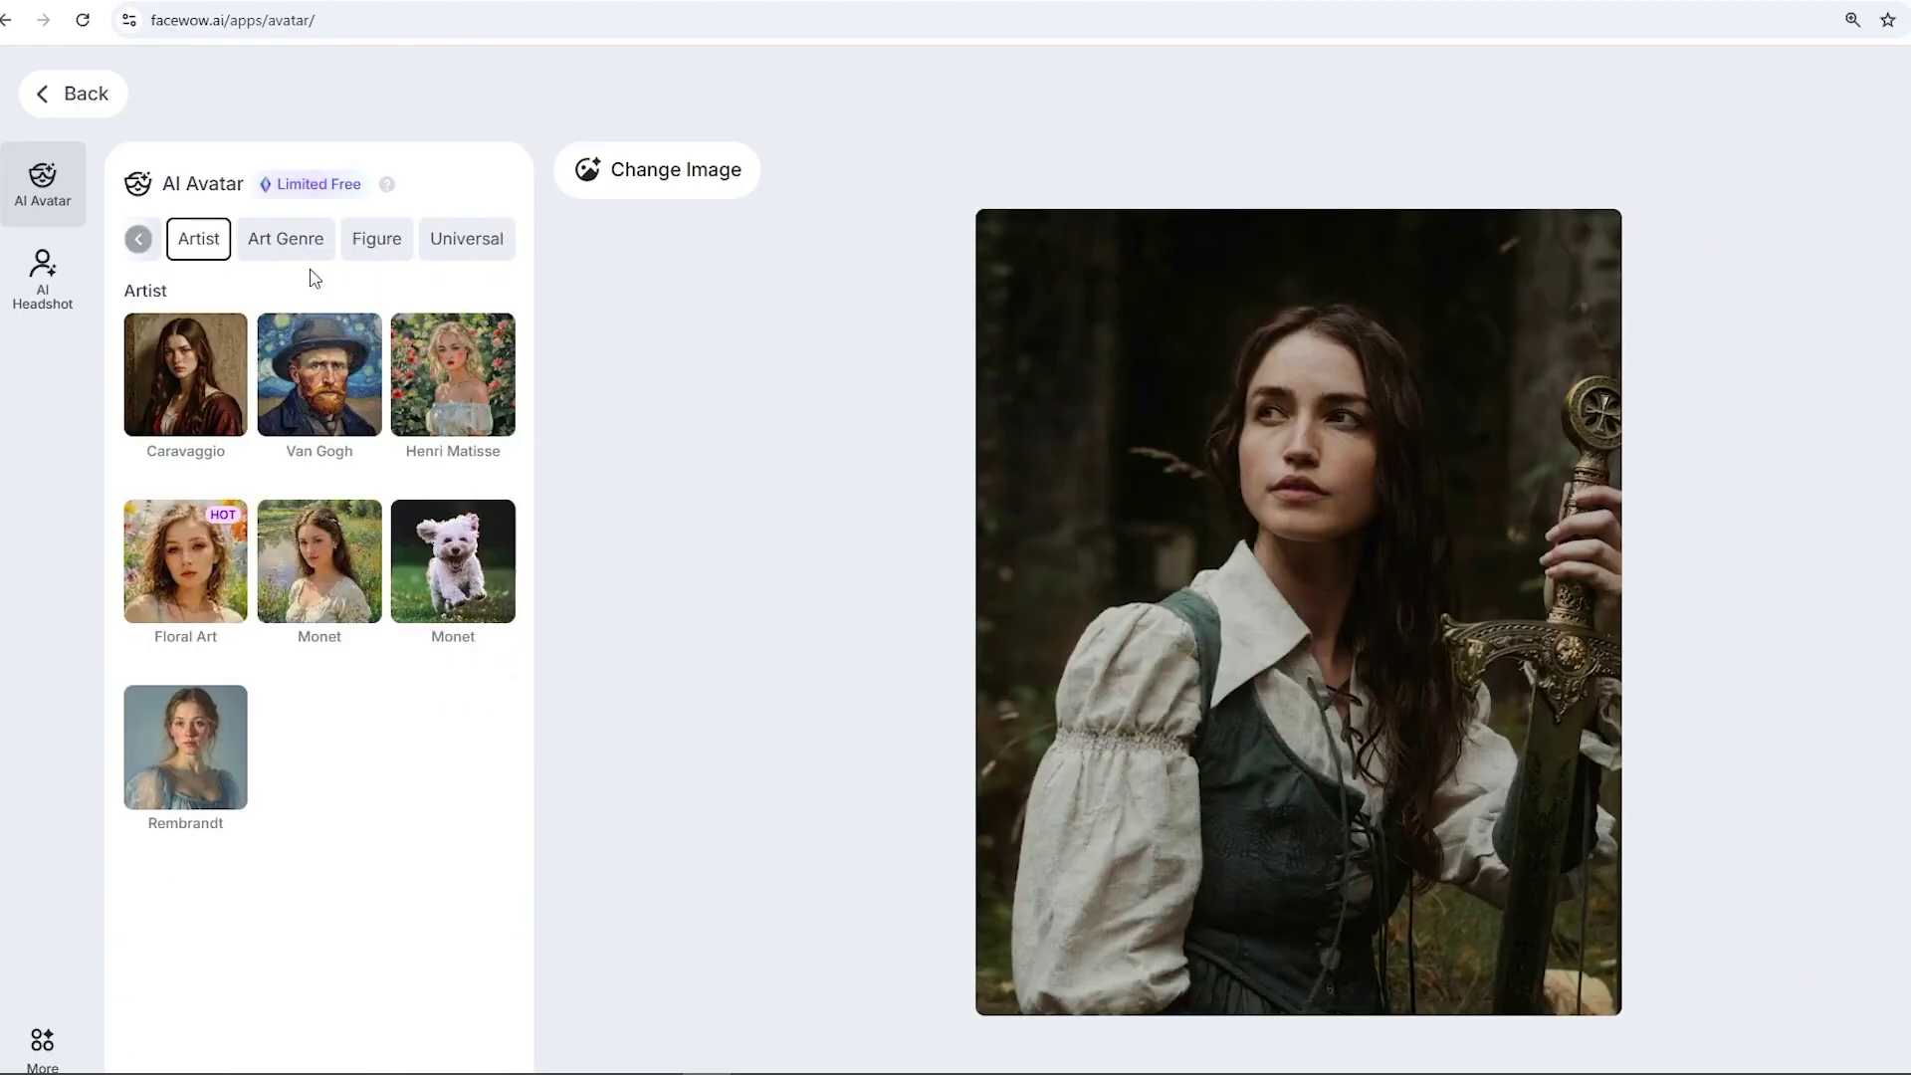
pyautogui.click(328, 396)
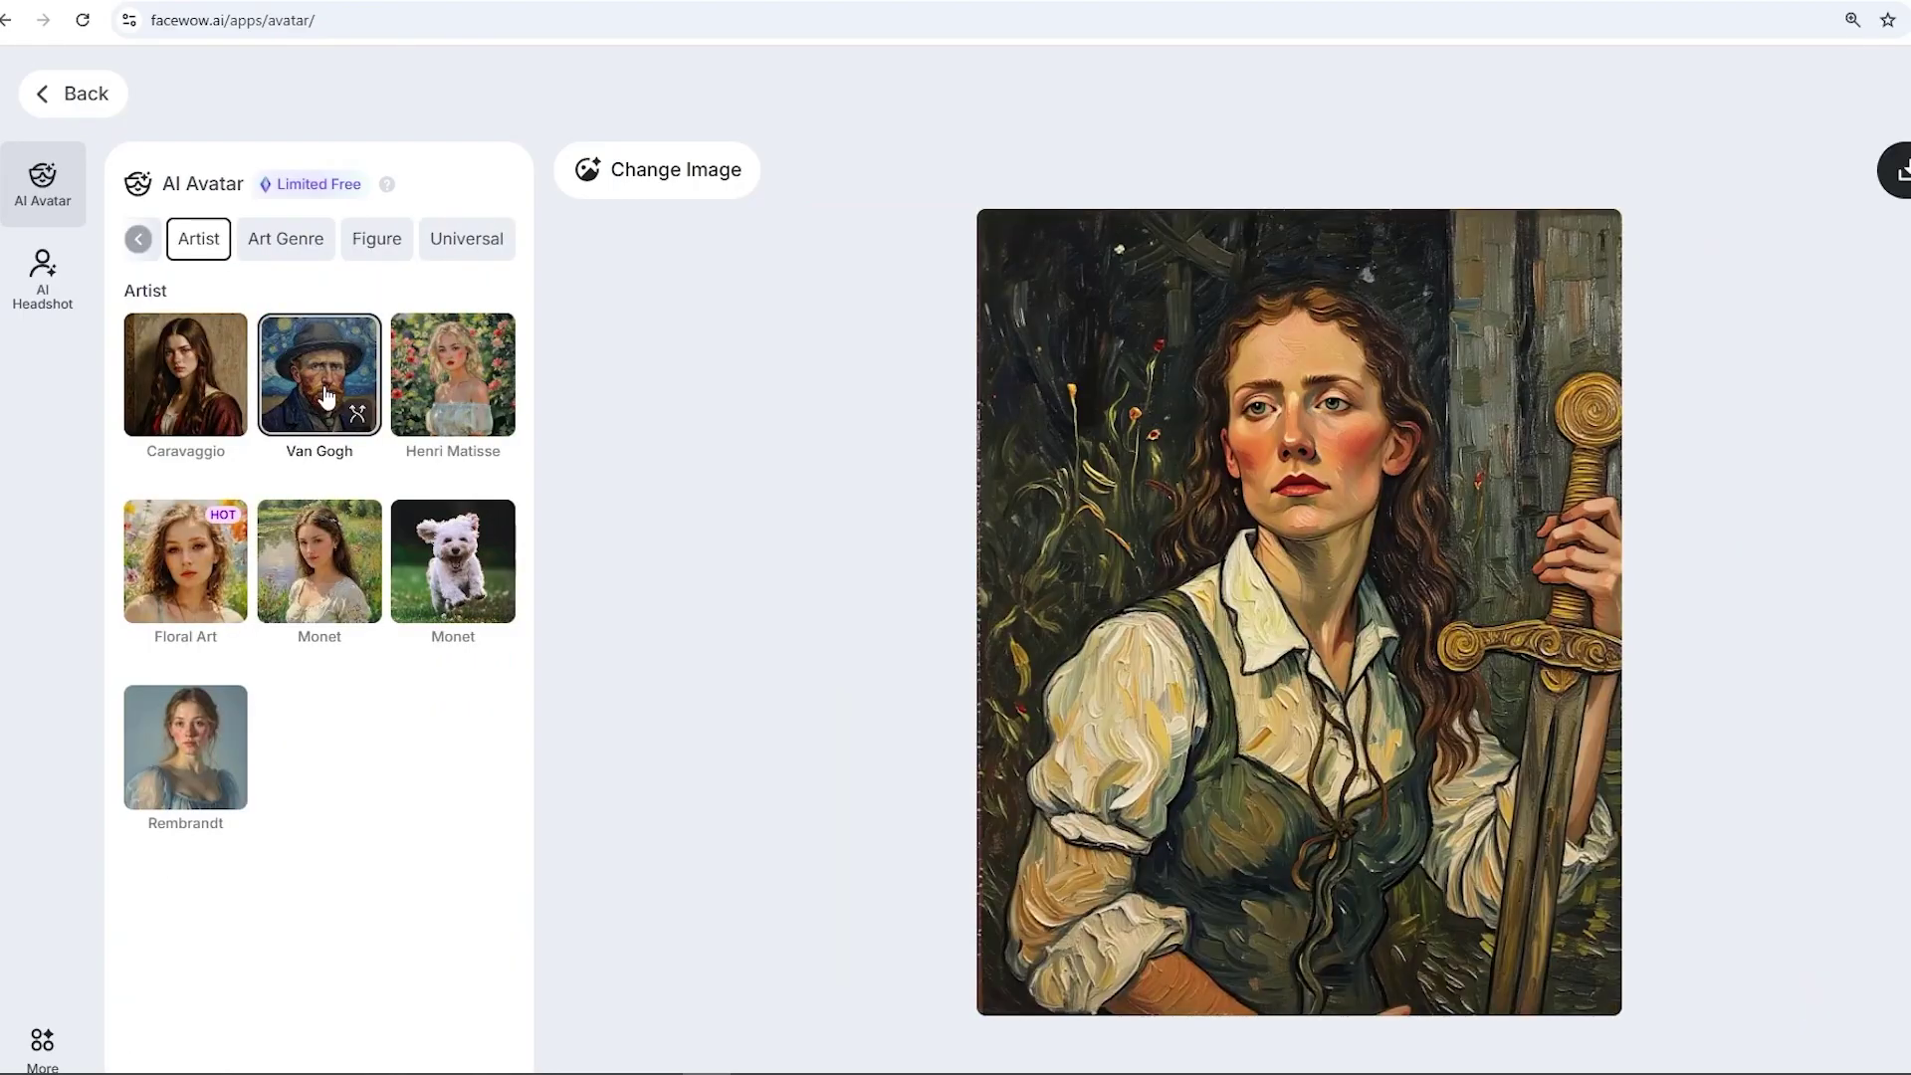
pyautogui.click(204, 416)
pyautogui.click(459, 409)
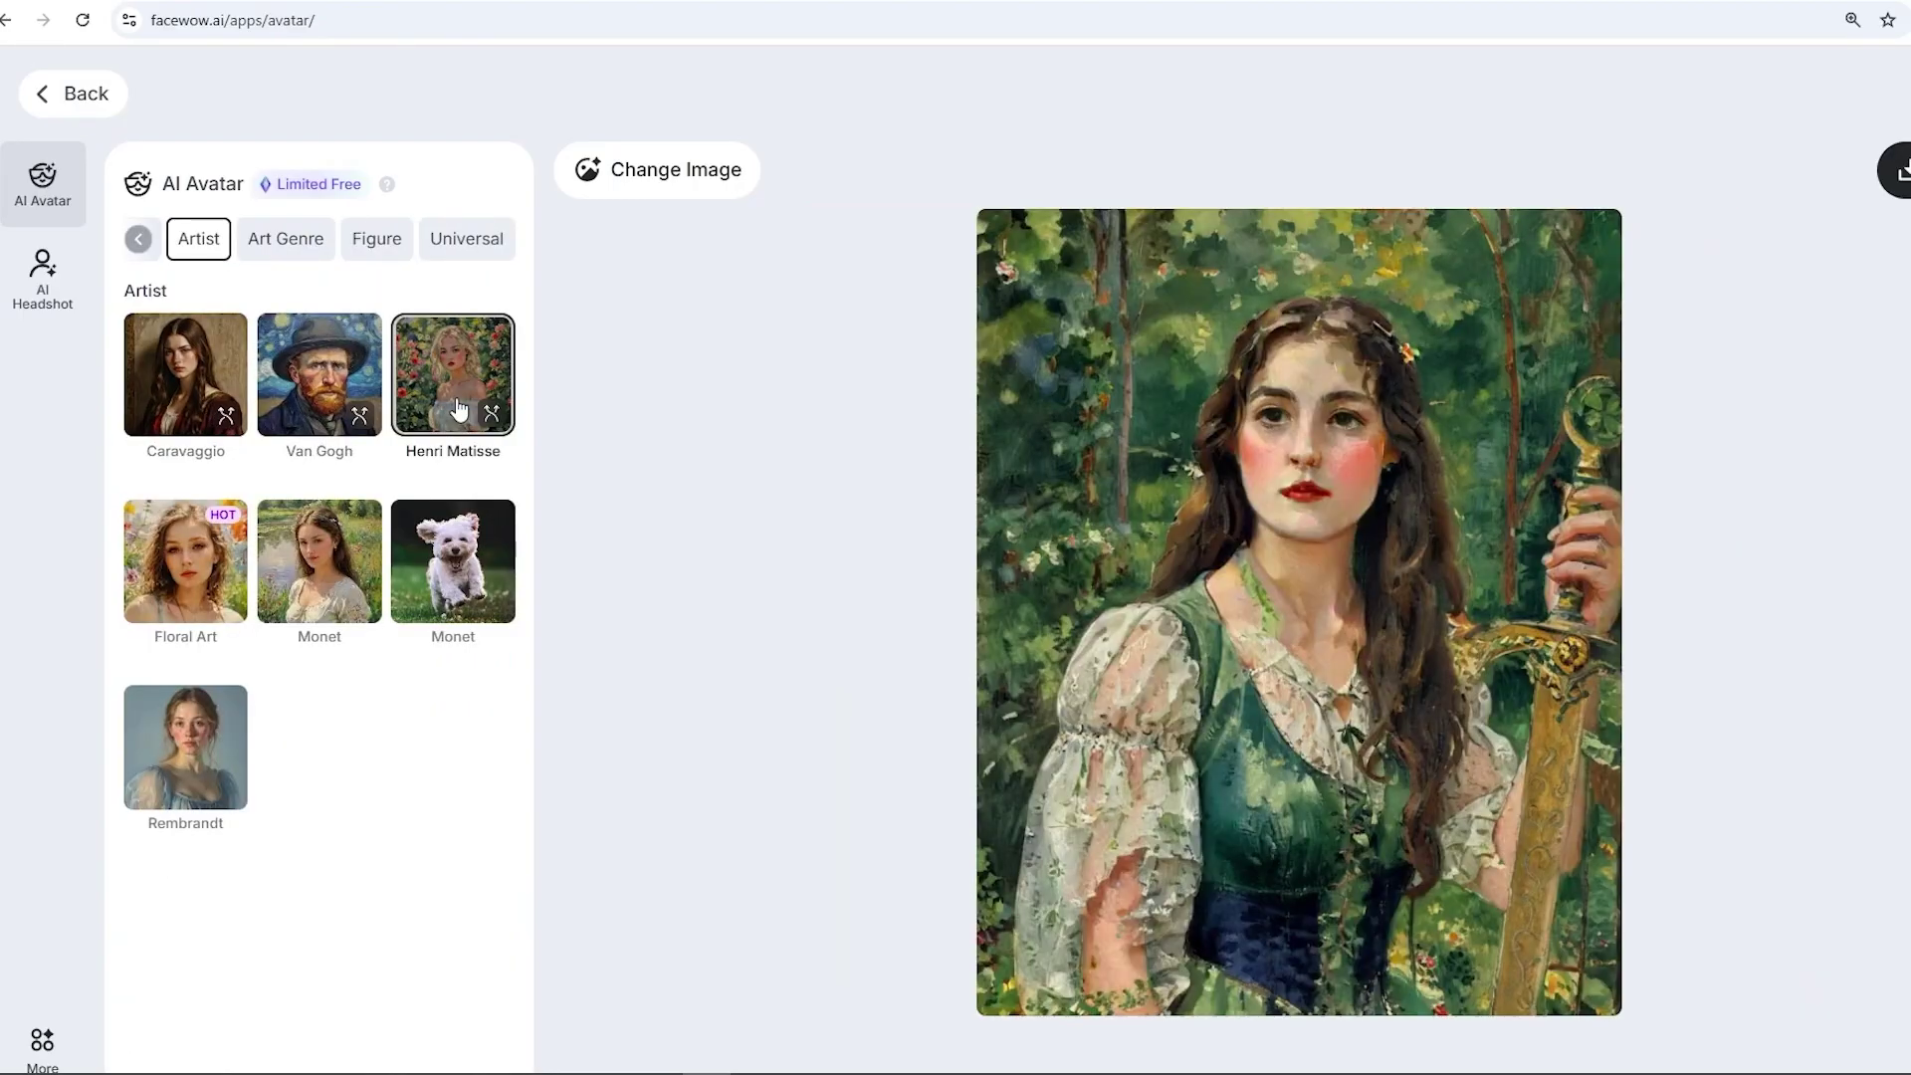
# Generate Zombie and Wednesday Makeup avatars from the Universal styles
pyautogui.click(376, 239)
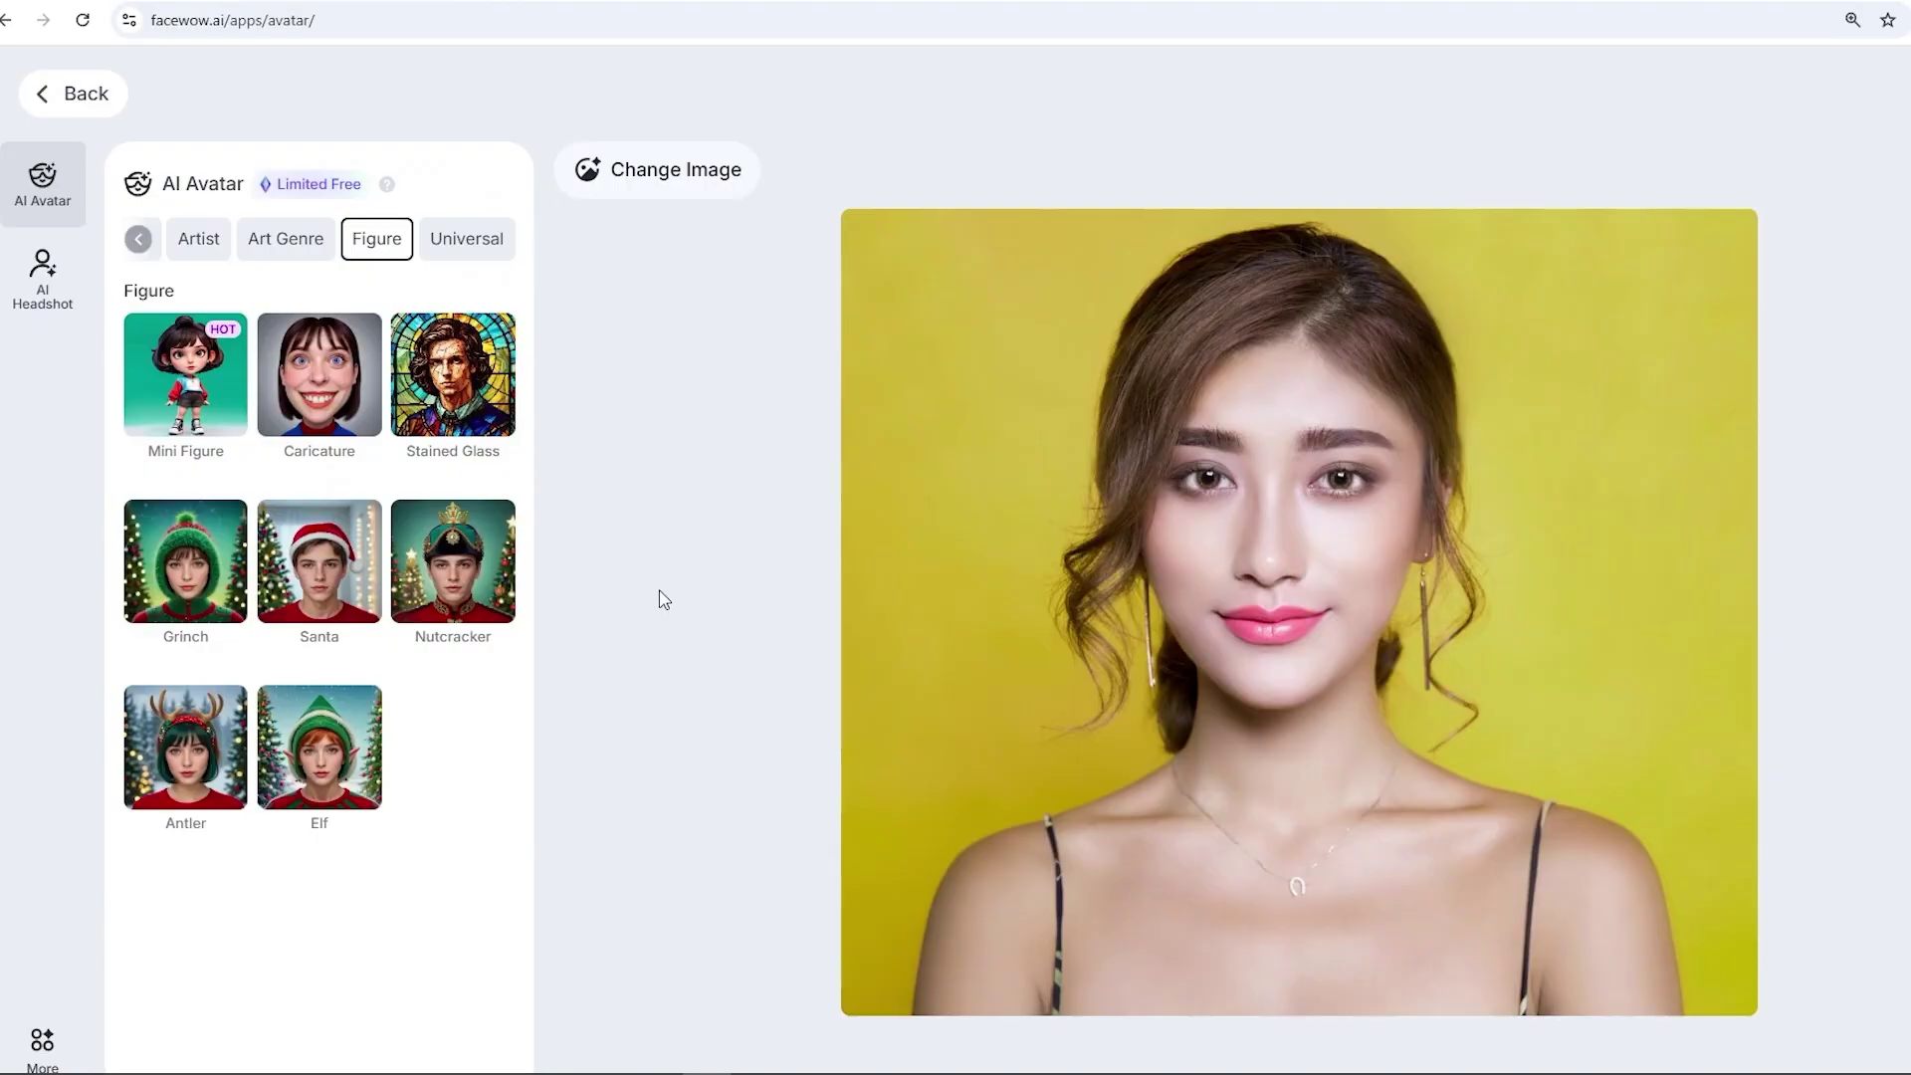
pyautogui.click(467, 239)
pyautogui.click(185, 731)
pyautogui.scroll(-3, 186, 731)
pyautogui.click(193, 998)
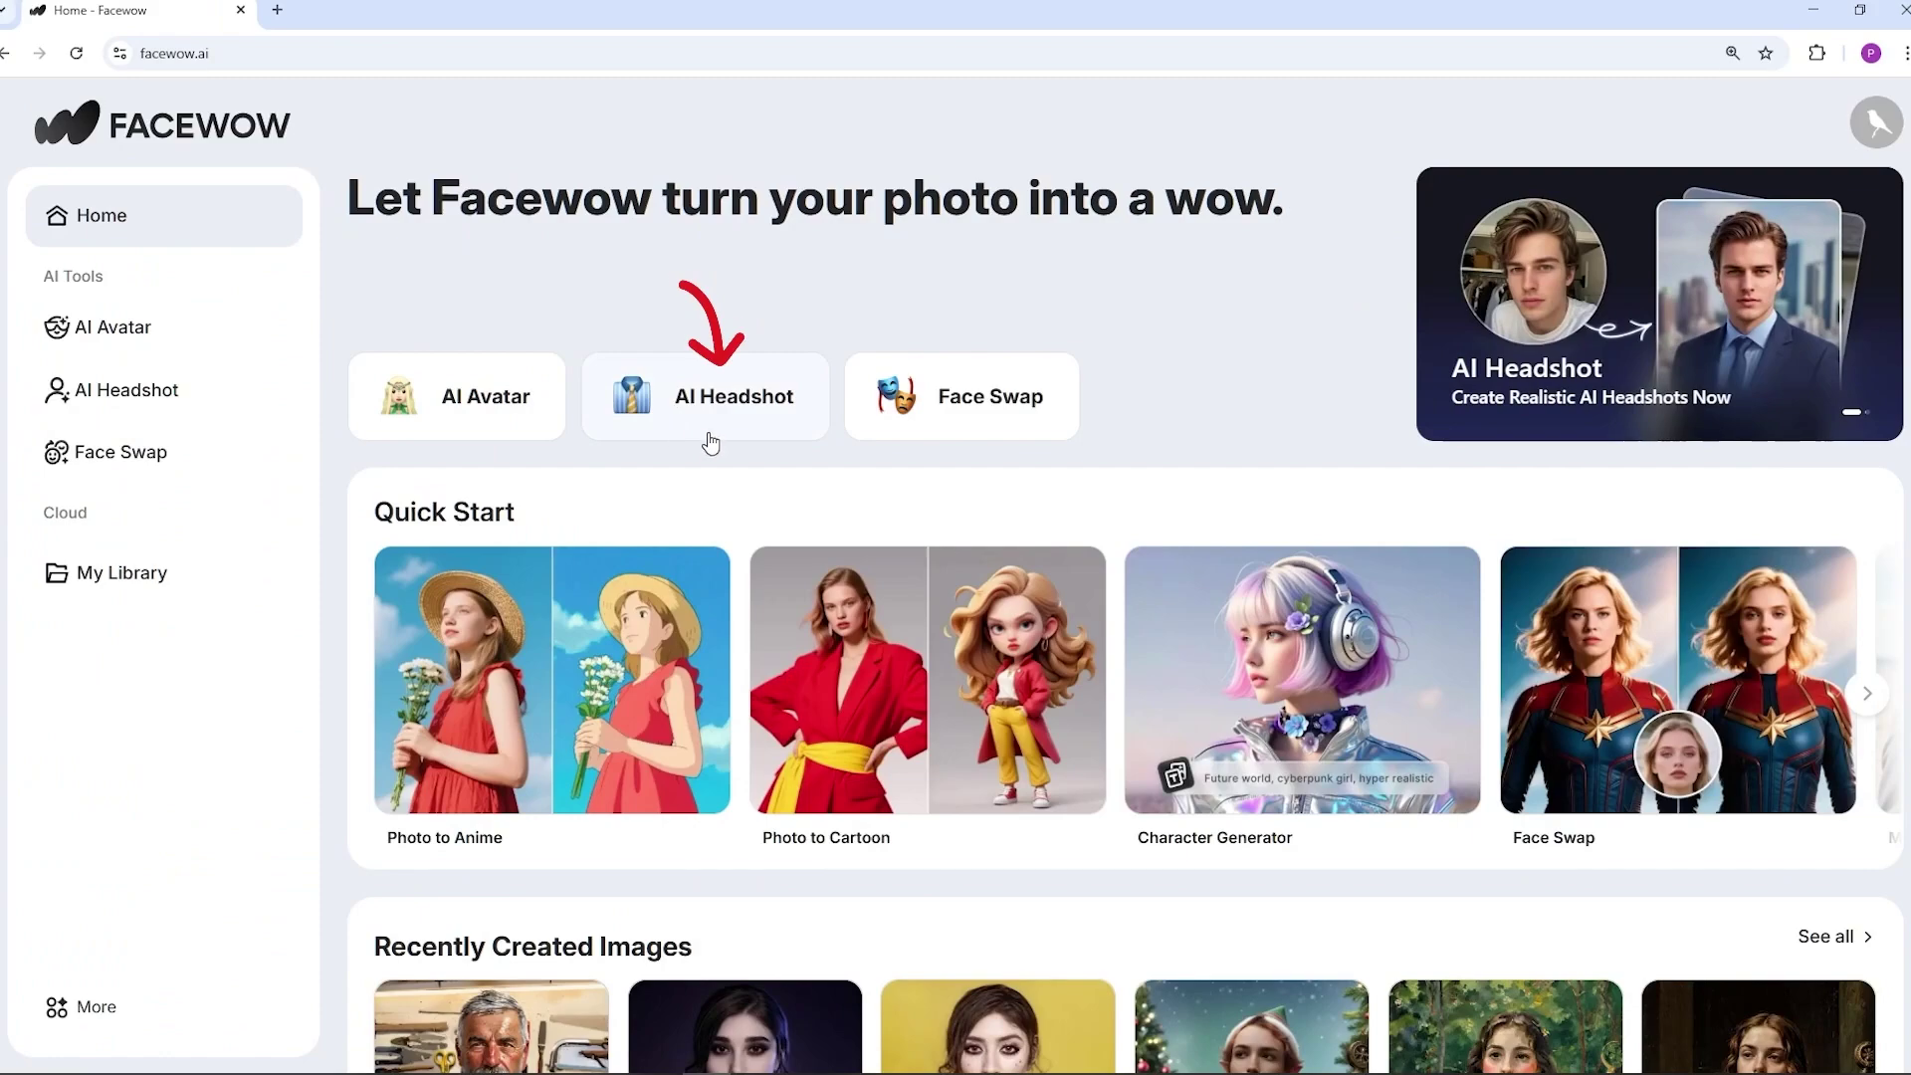
# Browse AI Headshot's gender options and its Professional, Creative, Luxury and Casual categories
pyautogui.click(706, 430)
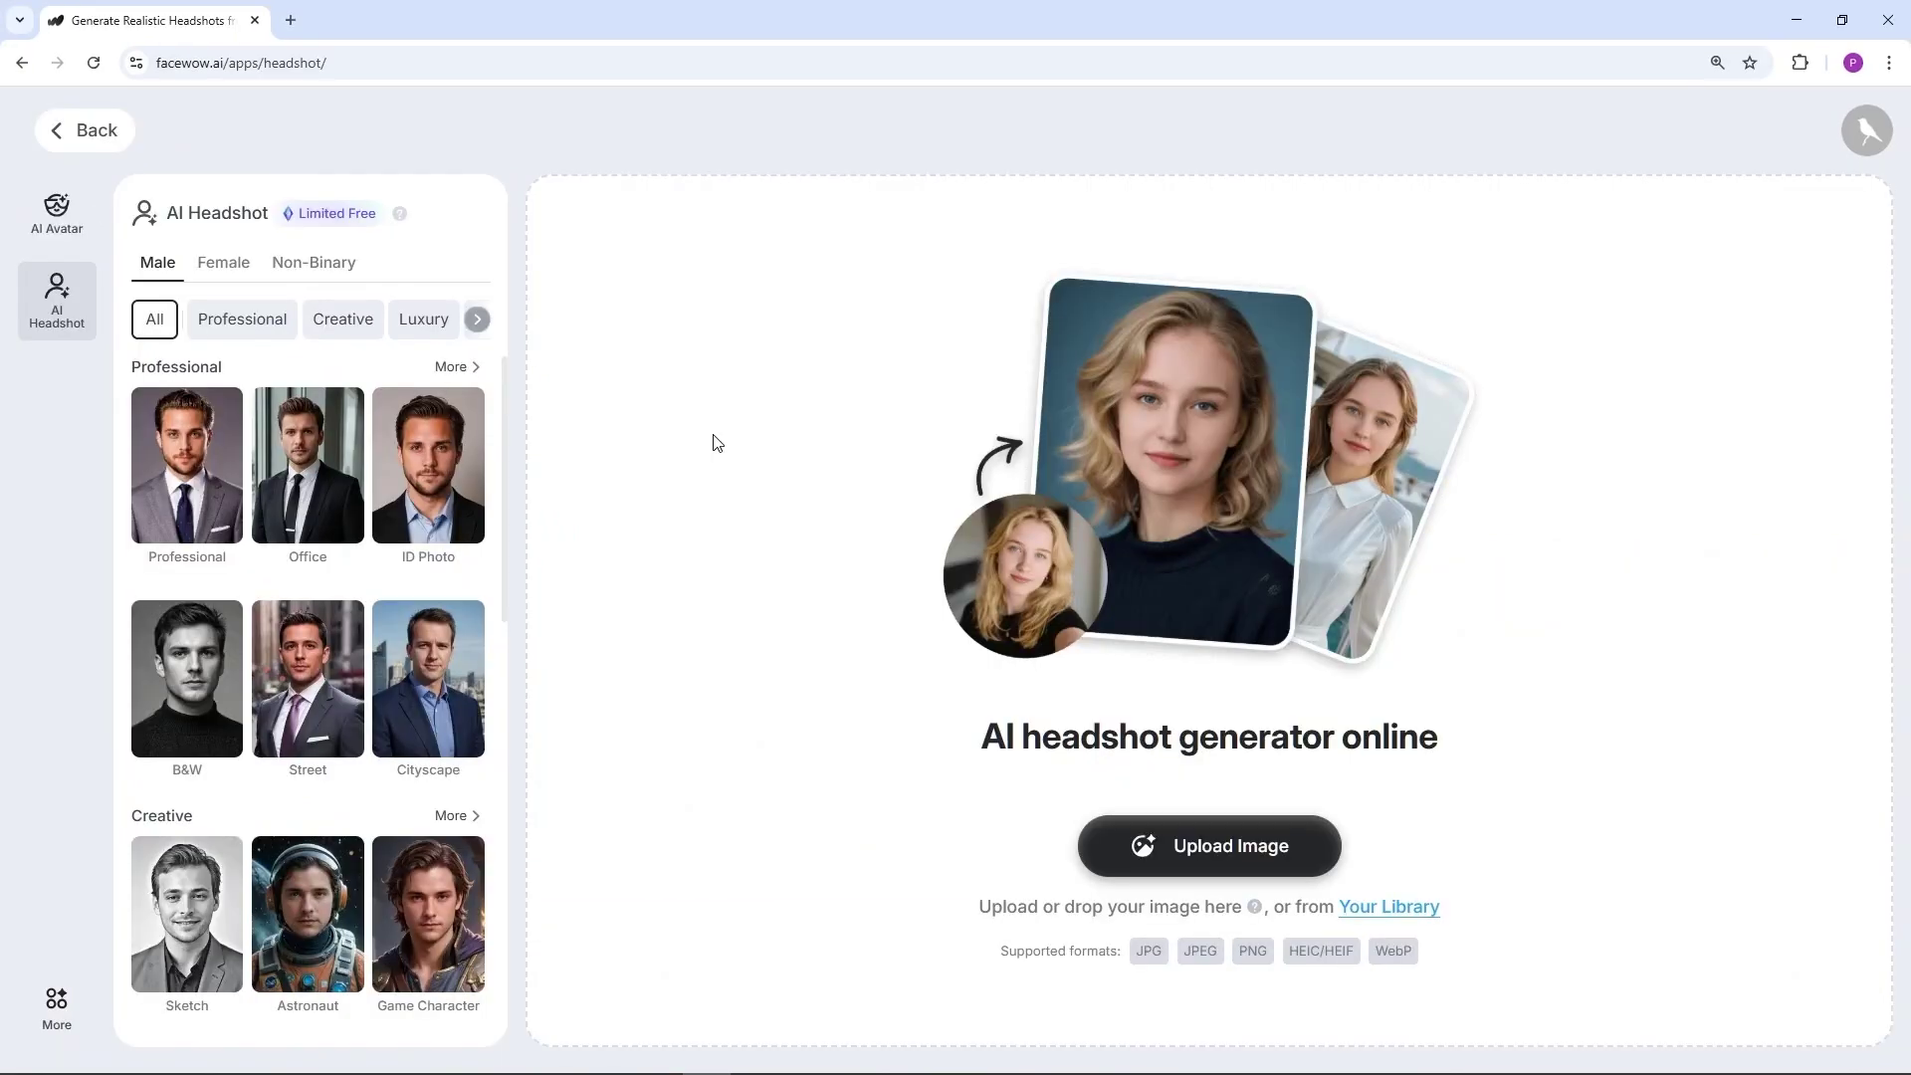
pyautogui.click(241, 269)
pyautogui.click(316, 266)
pyautogui.click(158, 263)
pyautogui.click(224, 322)
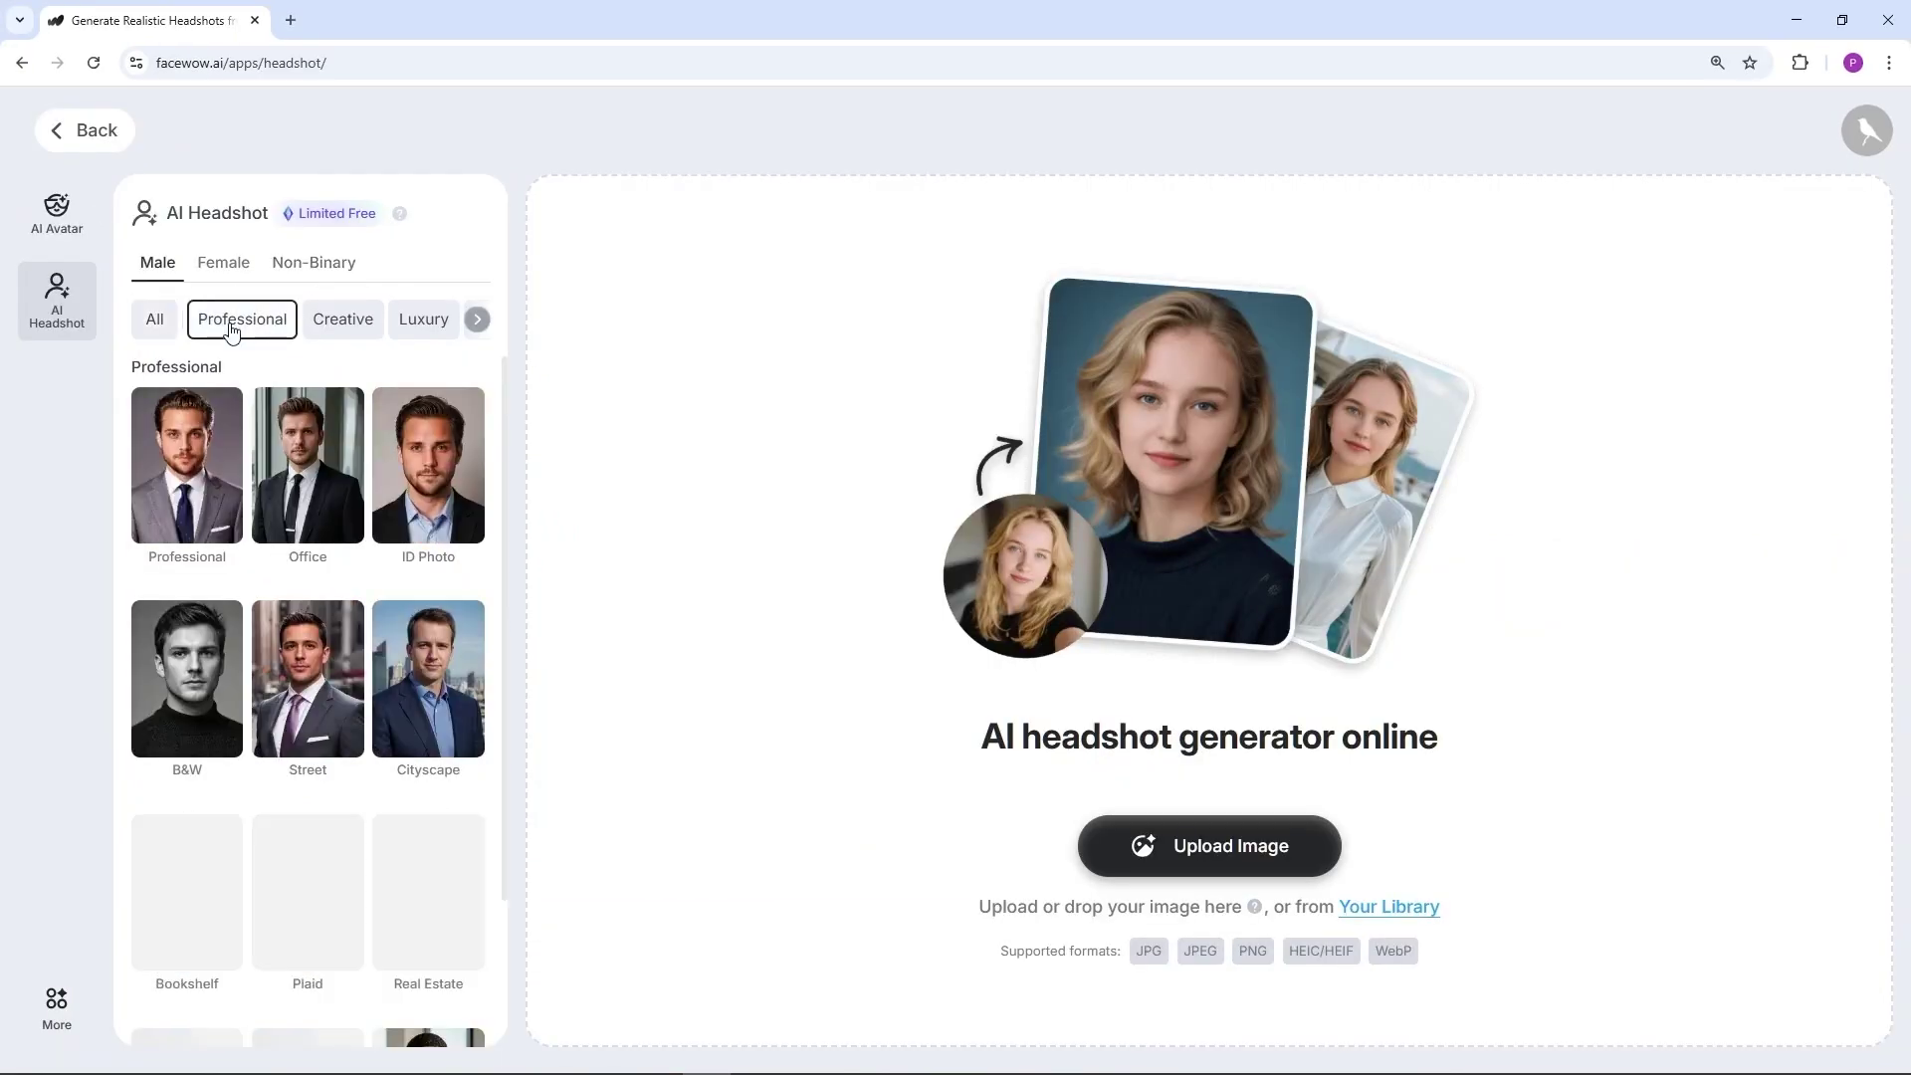
pyautogui.click(336, 325)
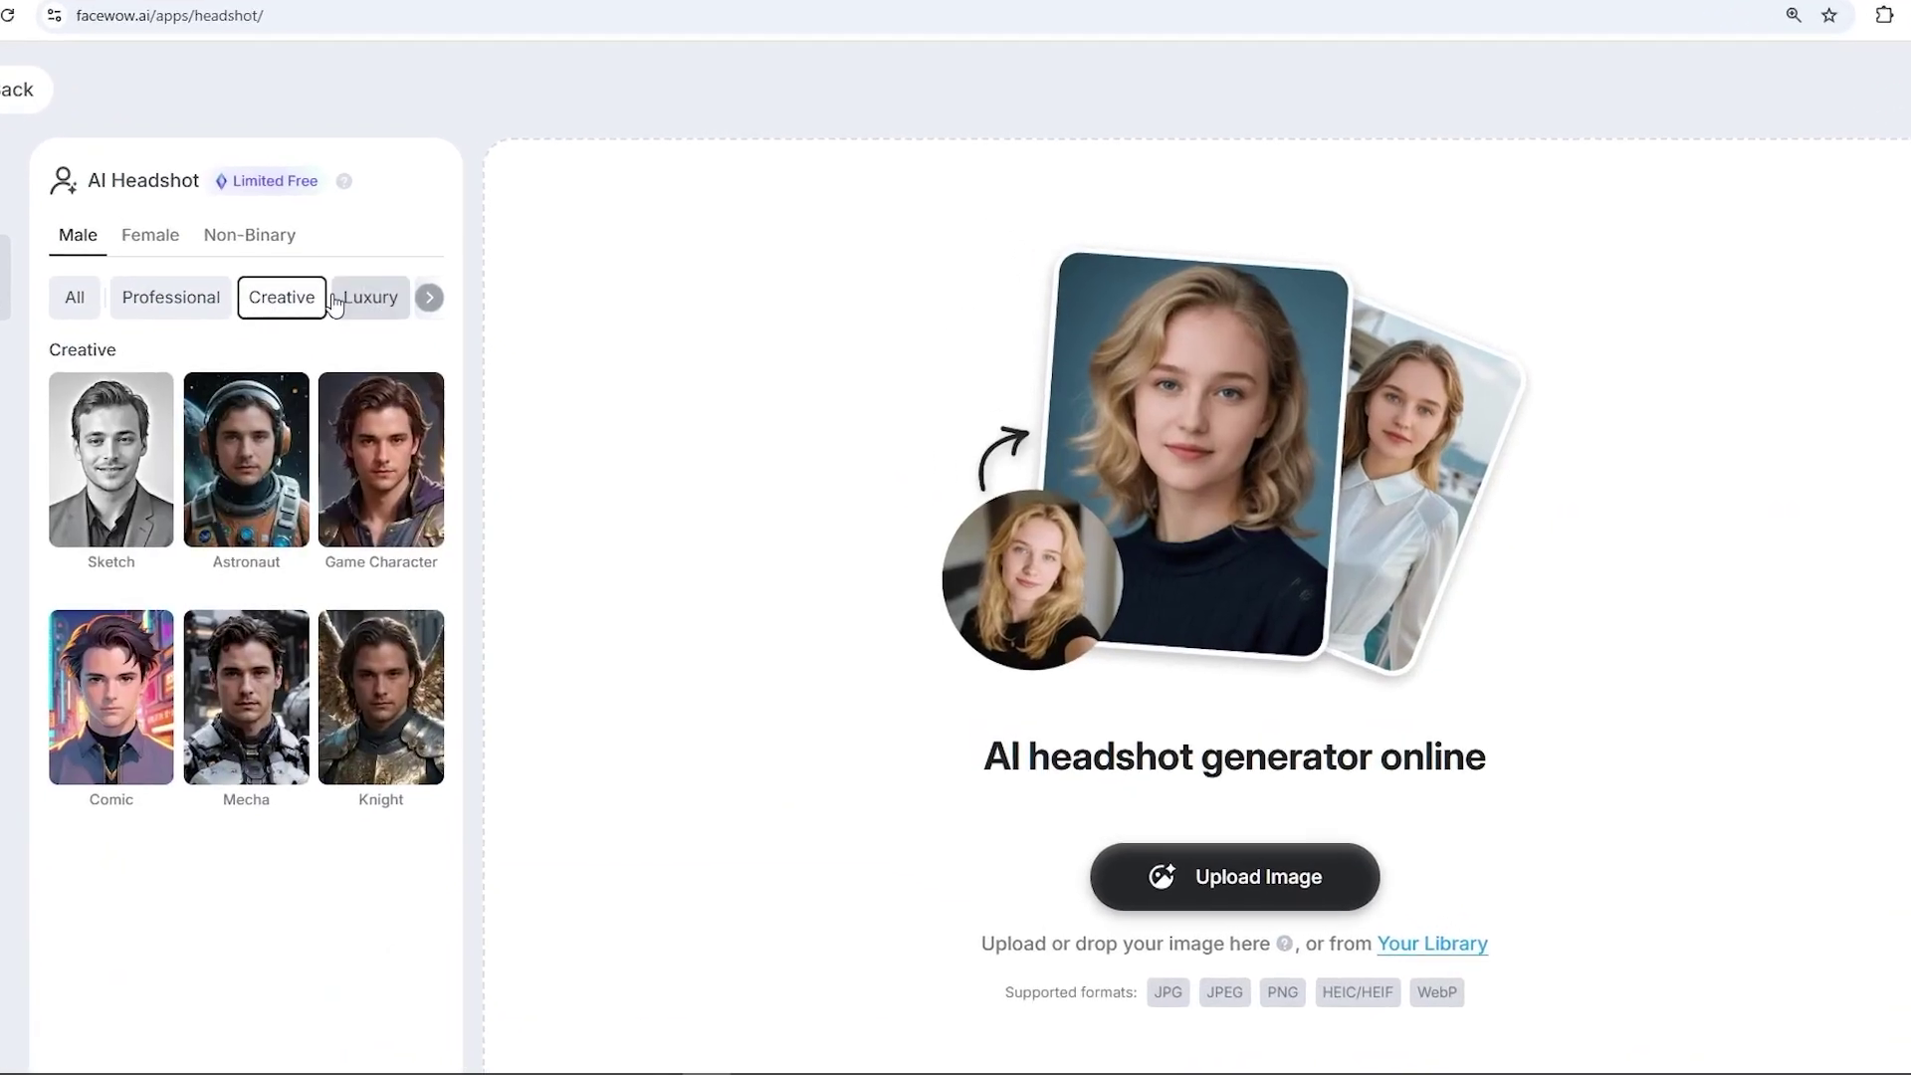
pyautogui.click(371, 297)
pyautogui.click(429, 296)
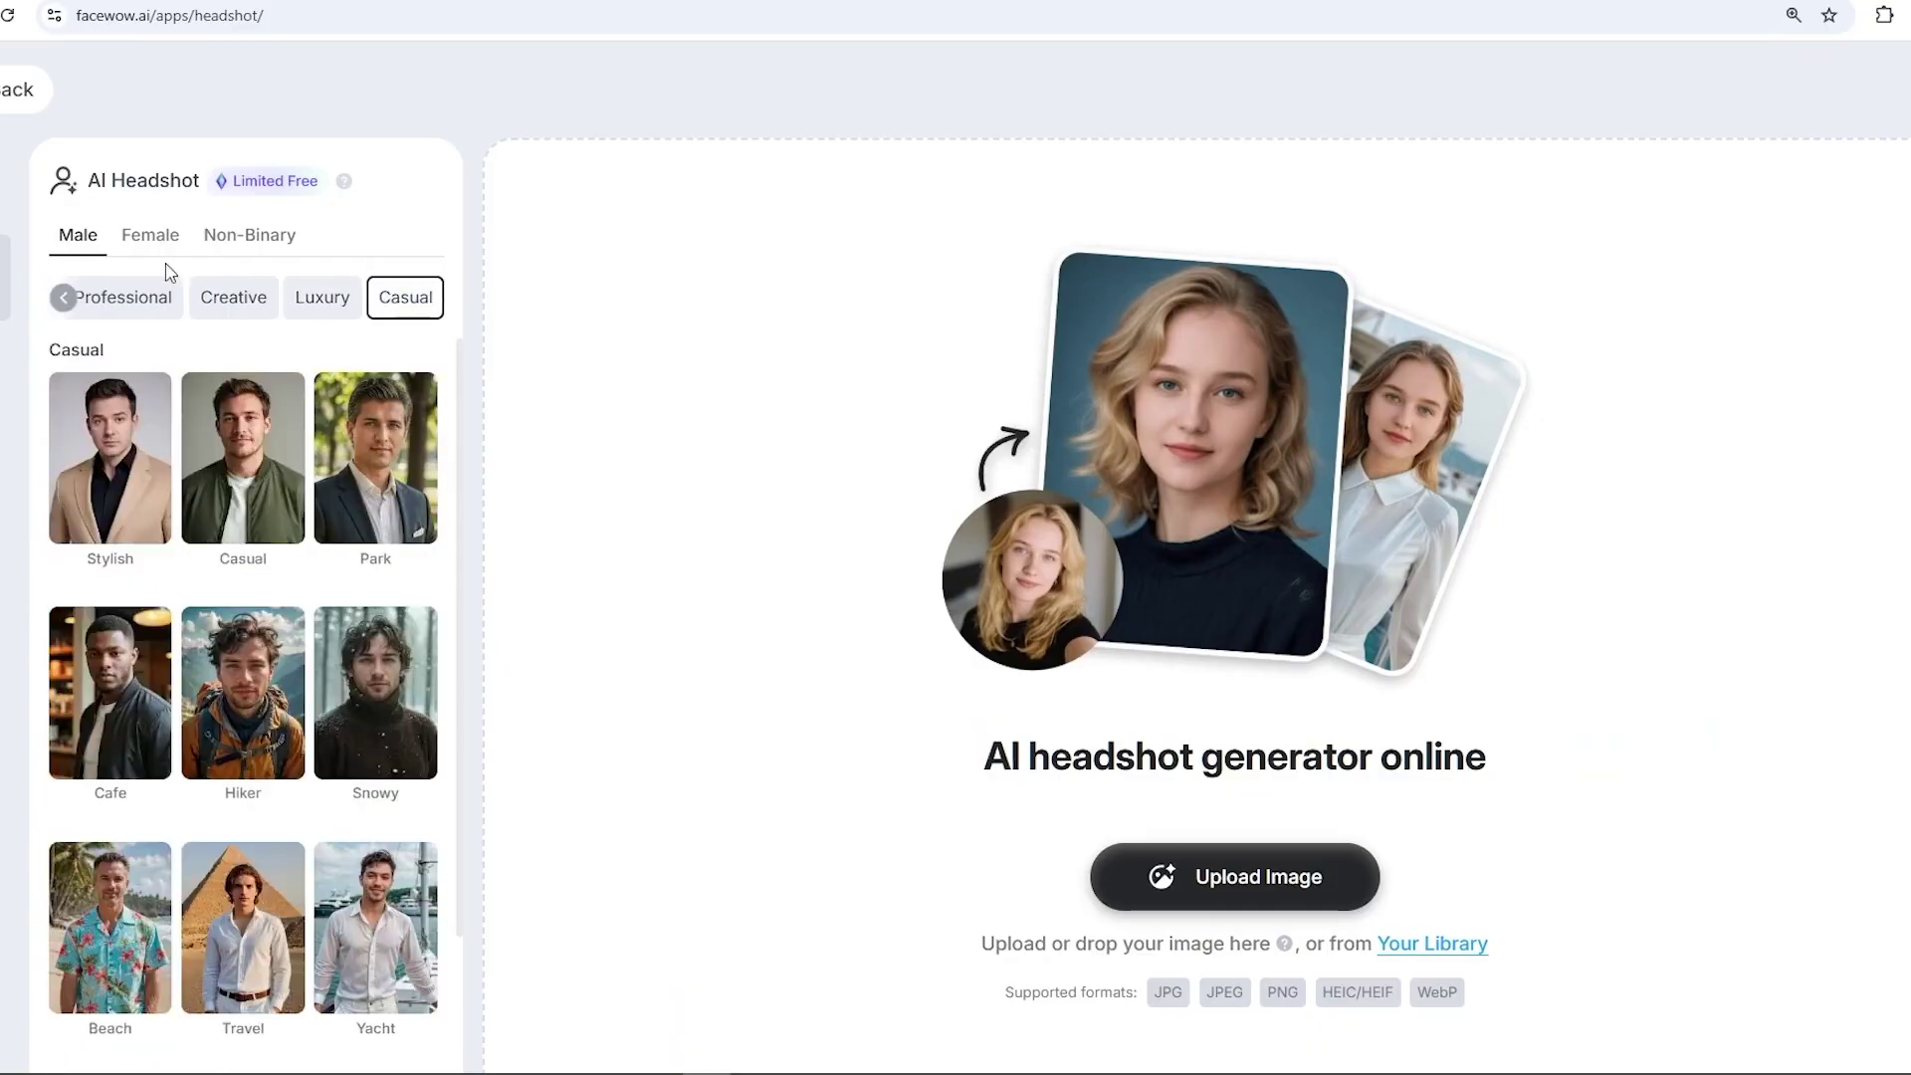
# Preview female and non-binary Professional and Luxury headshot styles, then return to male styles
pyautogui.click(150, 235)
pyautogui.click(171, 296)
pyautogui.click(370, 297)
pyautogui.click(249, 235)
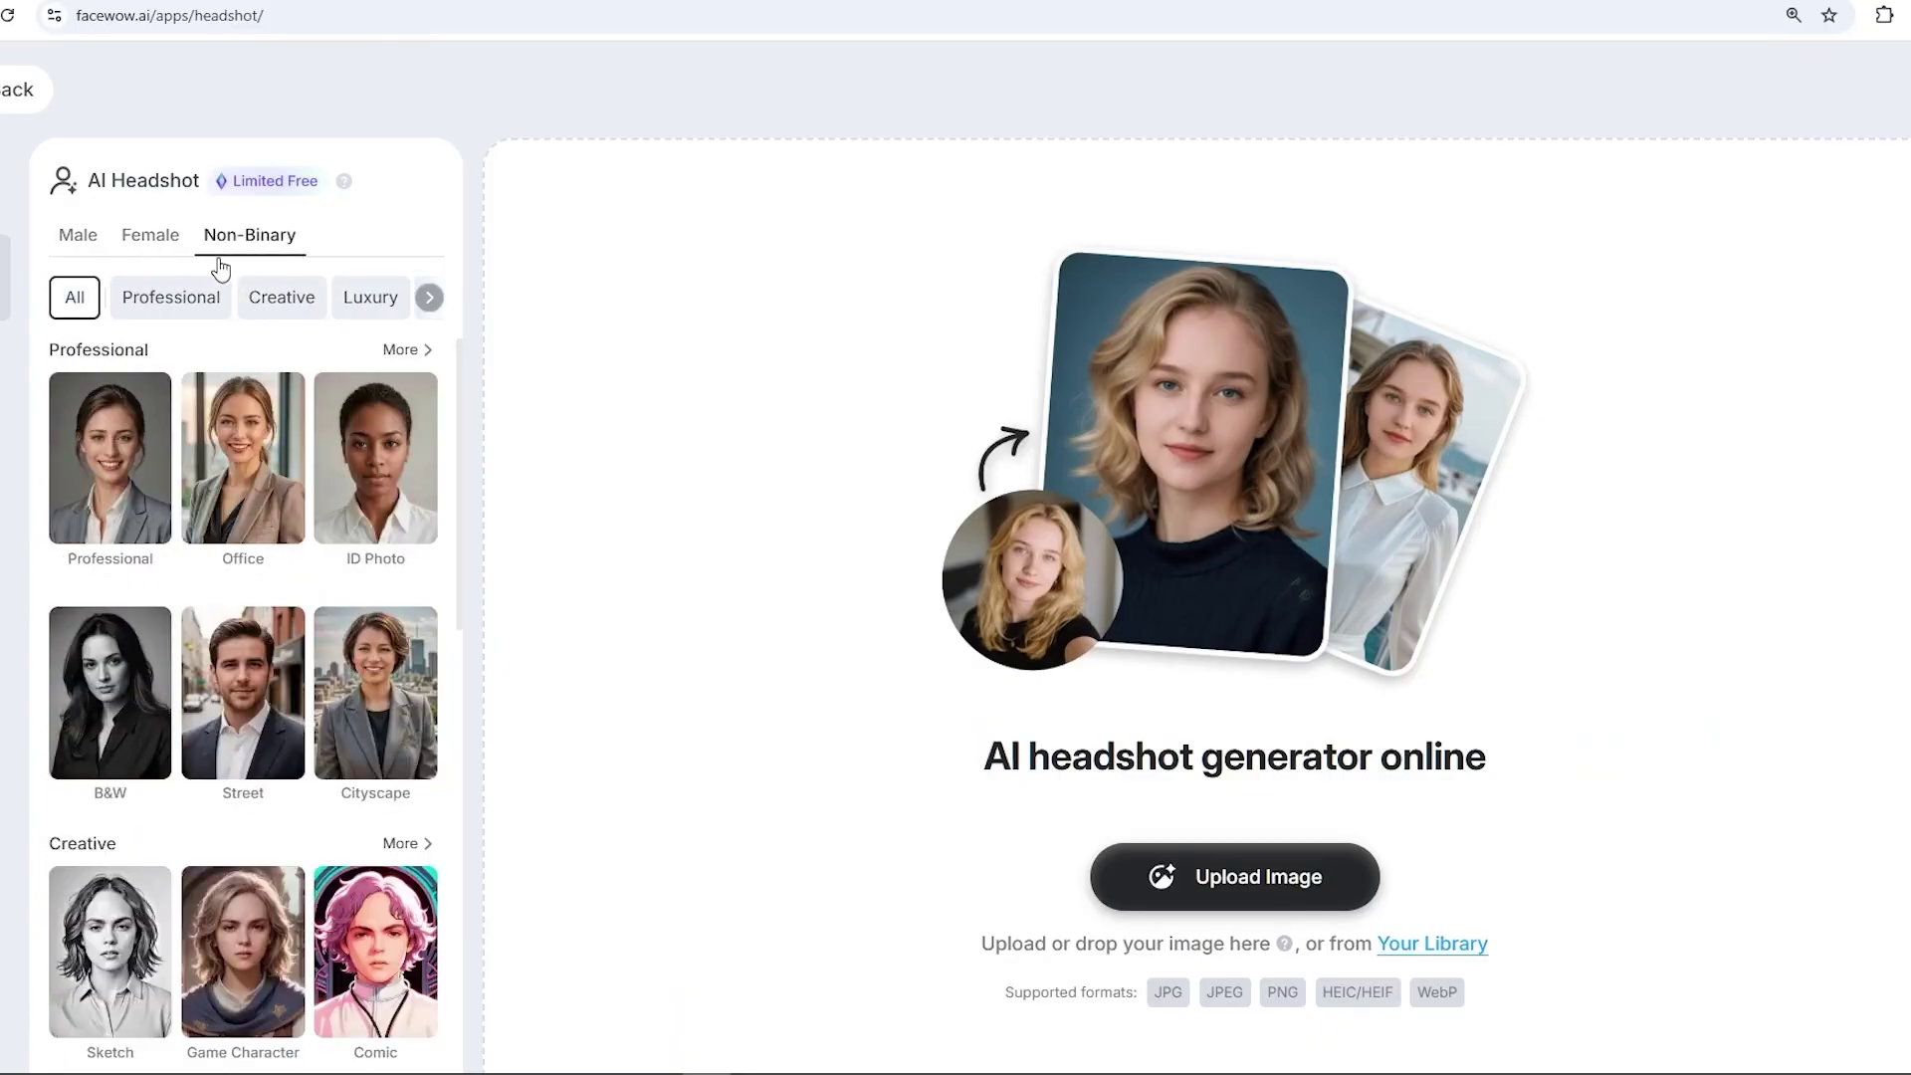
pyautogui.click(171, 296)
pyautogui.click(342, 305)
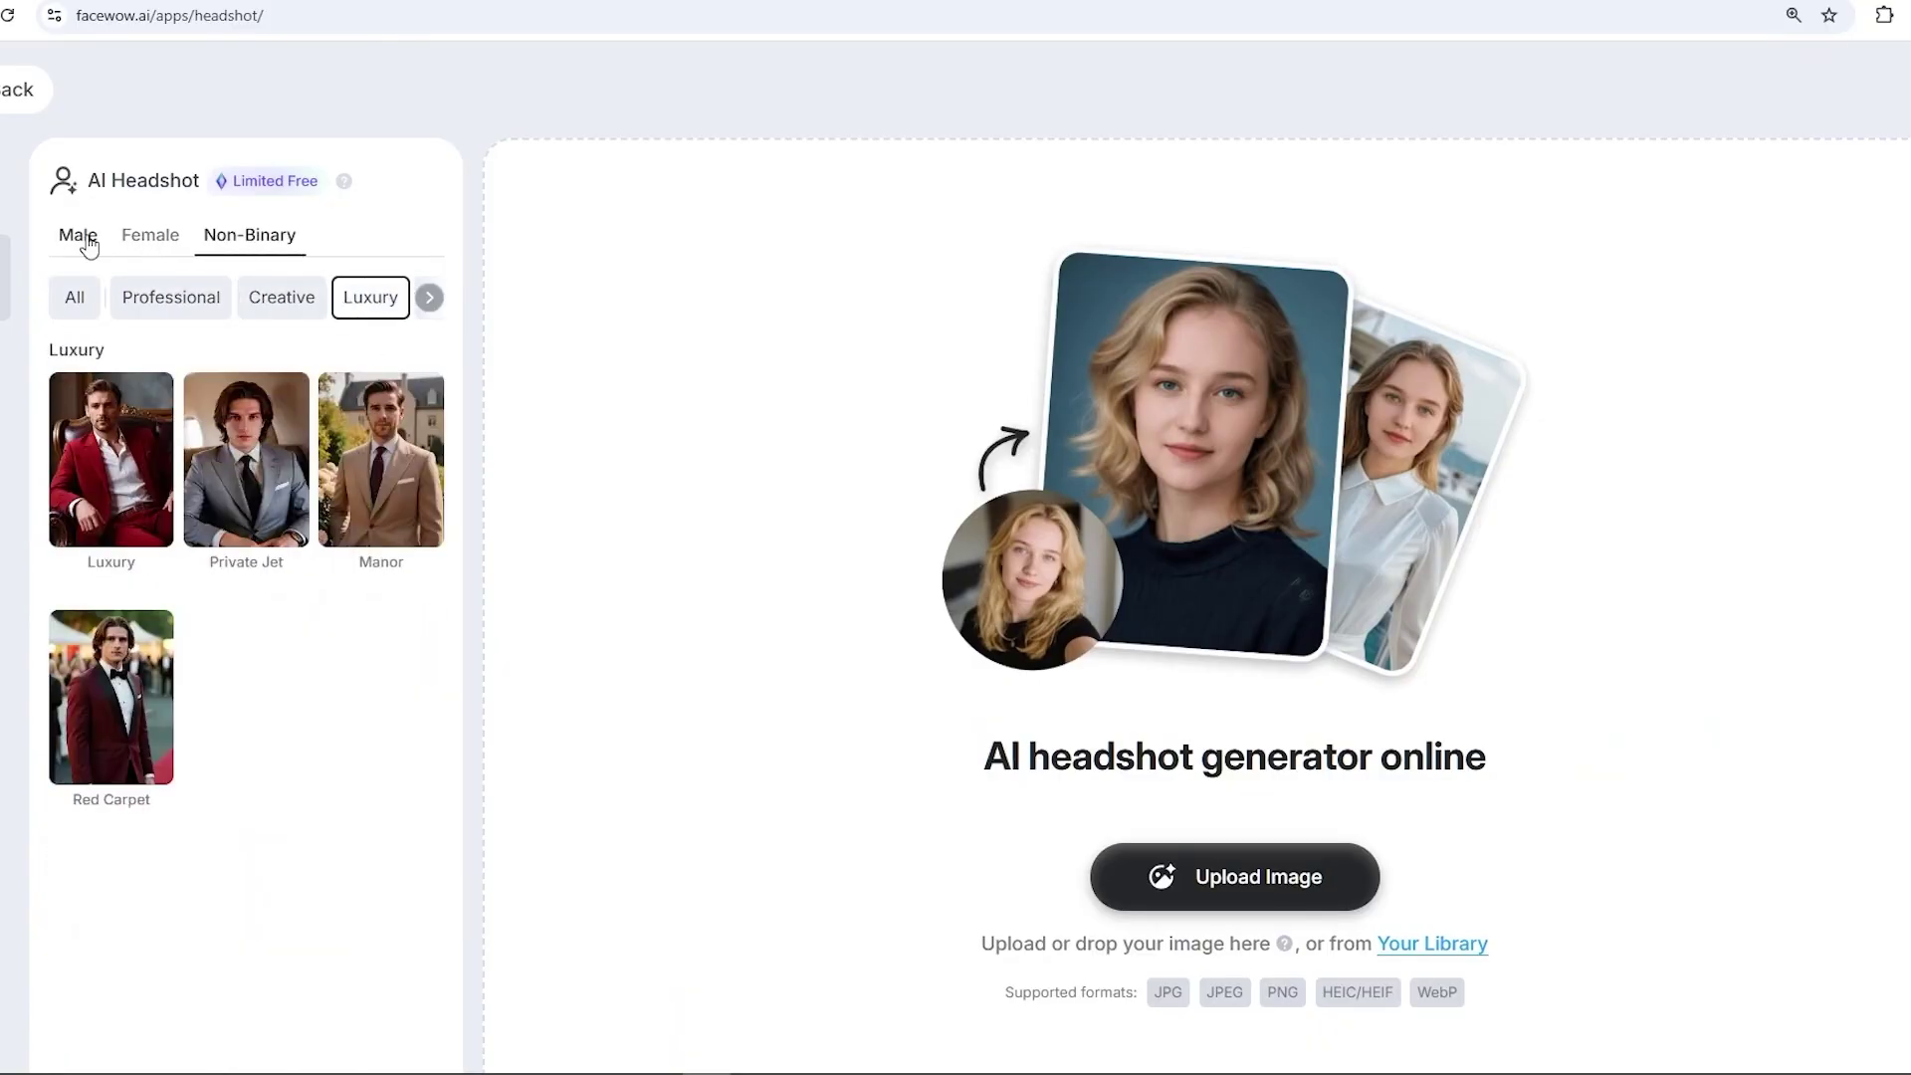
pyautogui.click(80, 239)
# Upload a portrait and generate Office suit, knight, pyramid Travel and Snowy headshots
pyautogui.click(1252, 884)
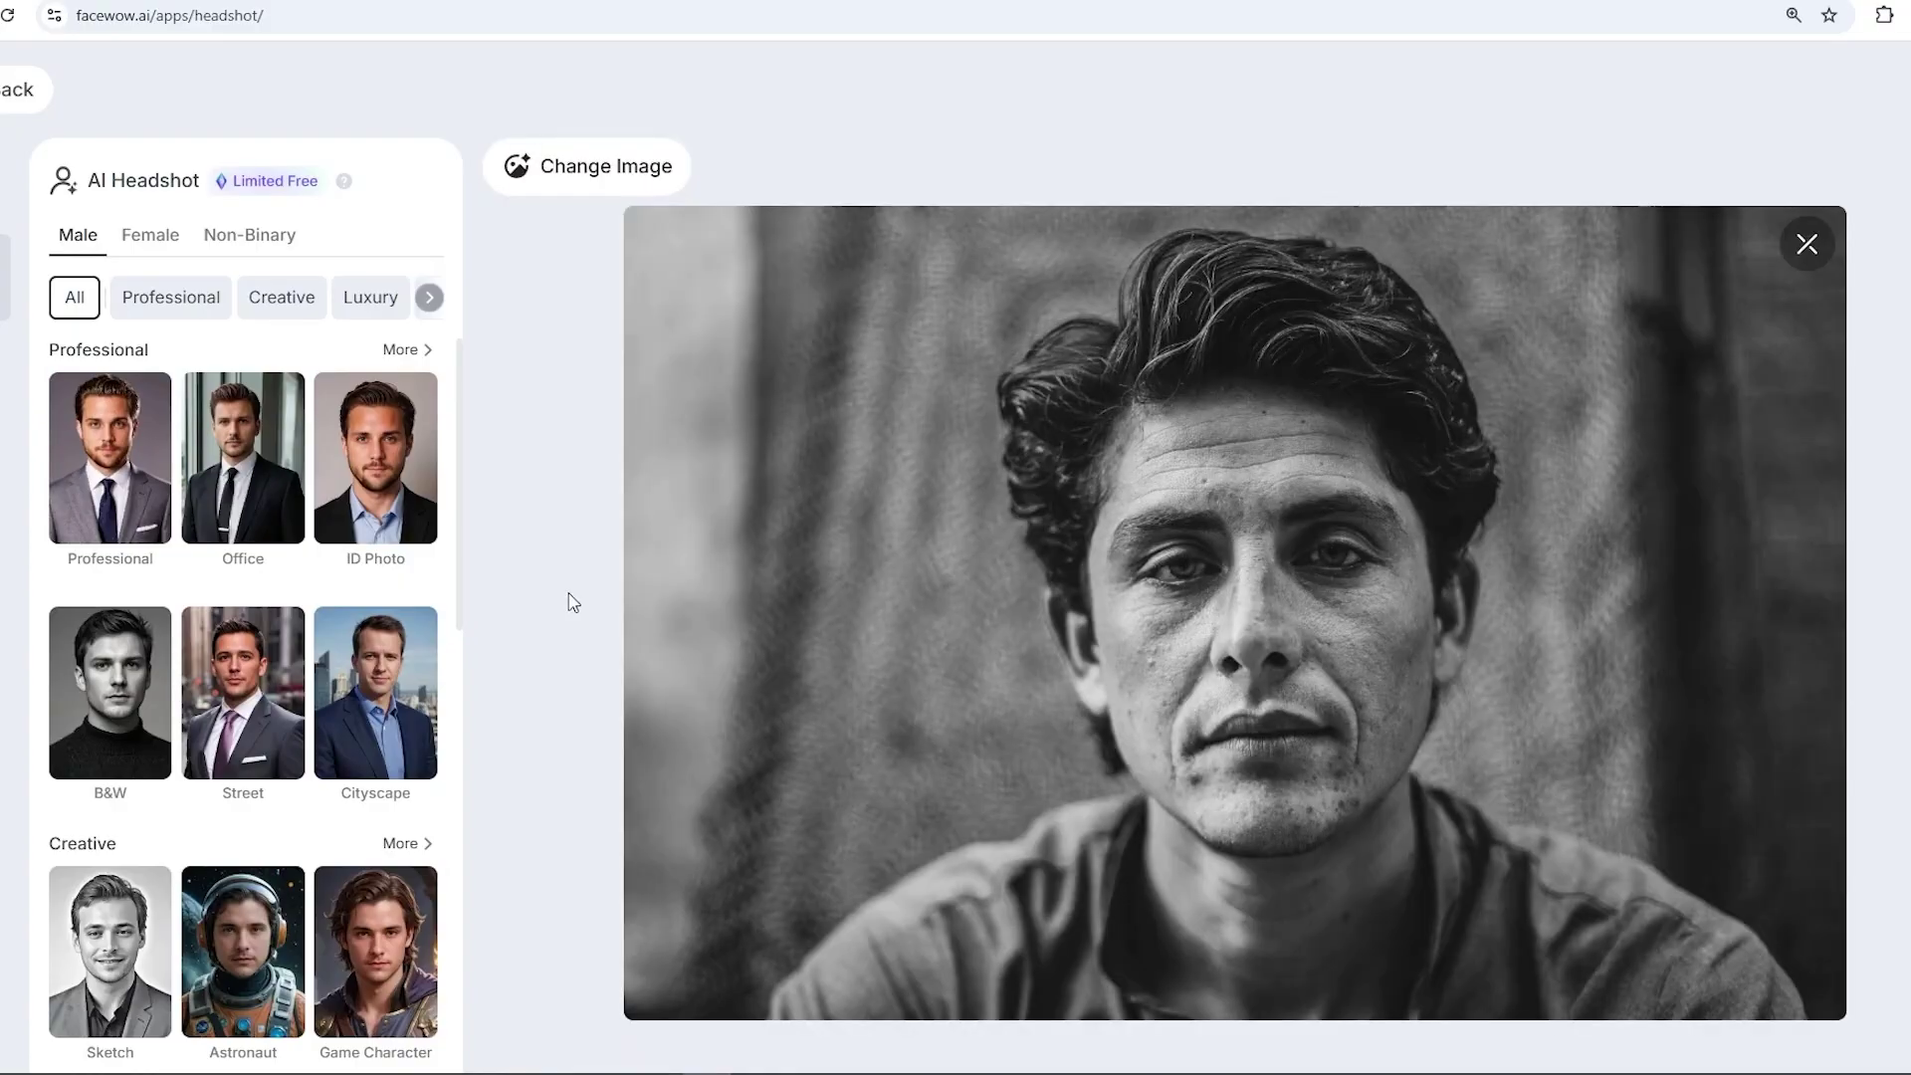
pyautogui.click(243, 458)
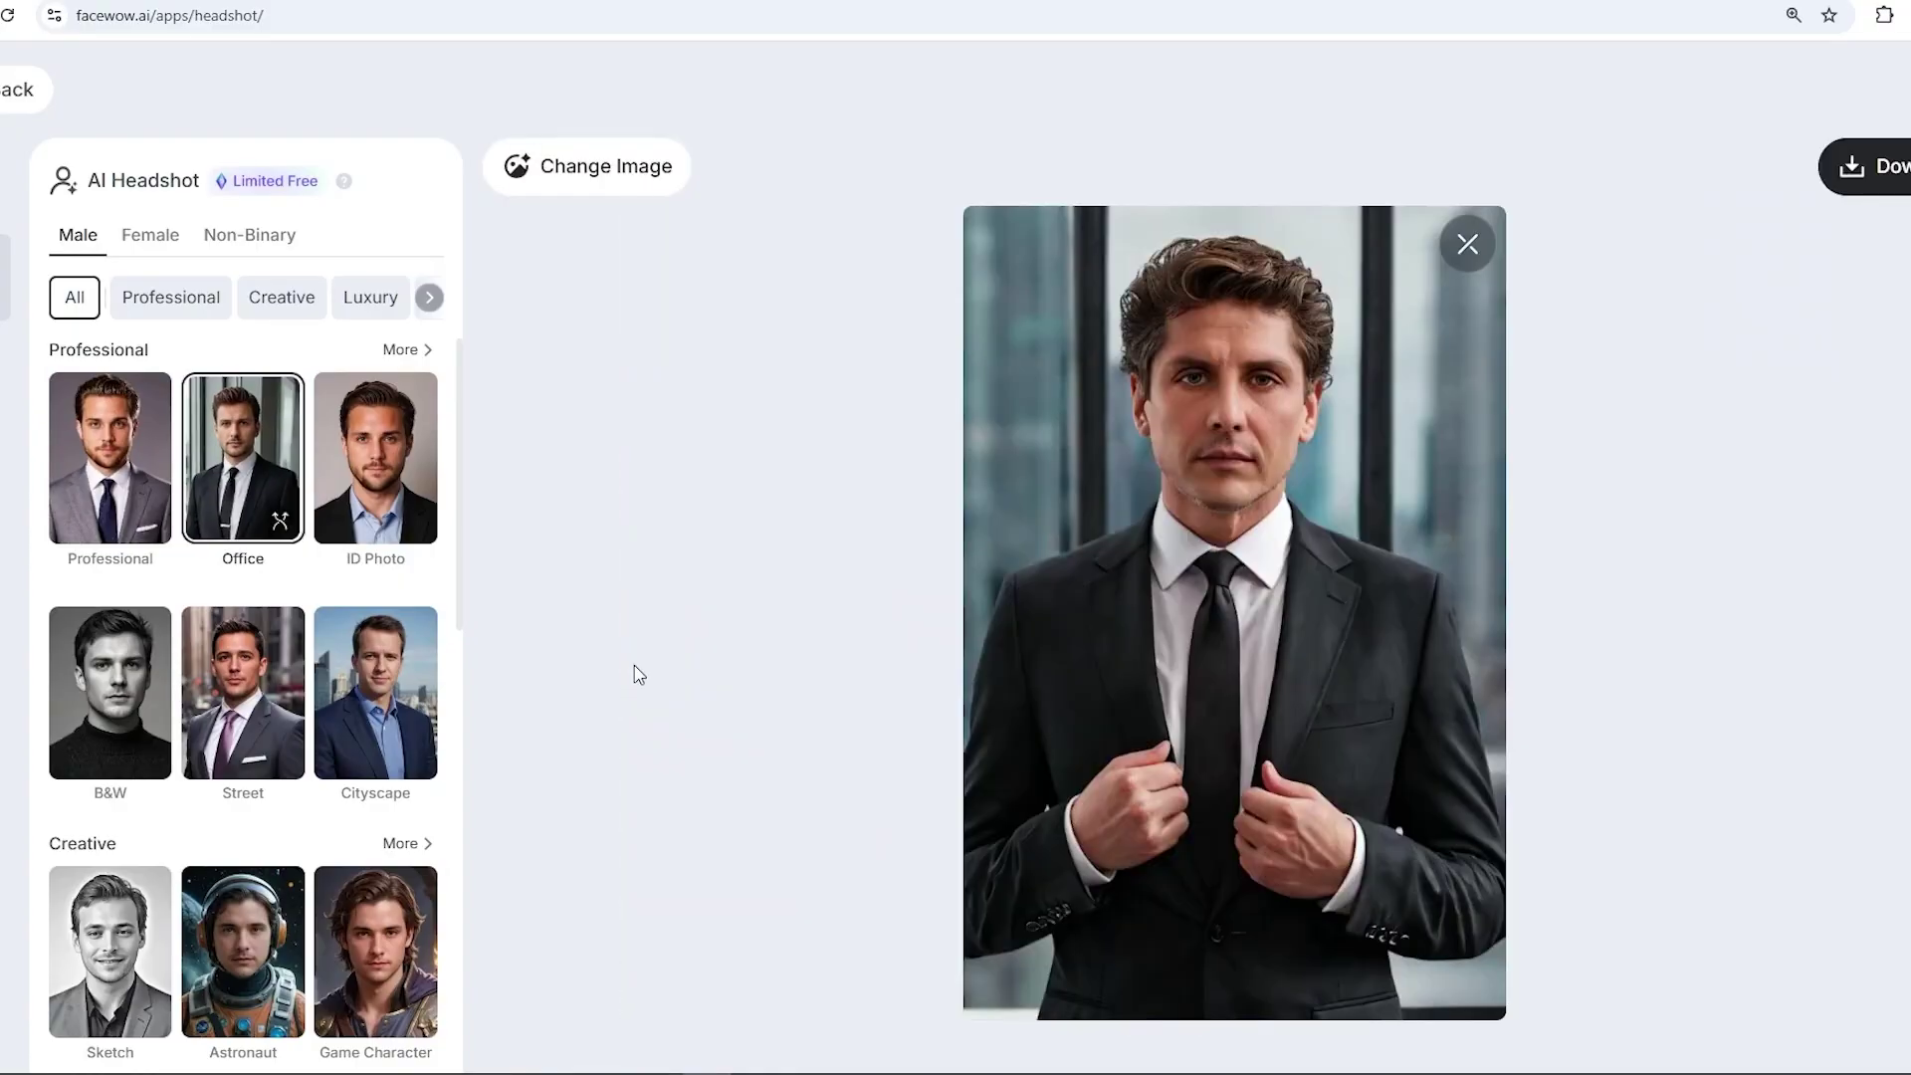
pyautogui.click(282, 296)
pyautogui.click(382, 695)
pyautogui.click(429, 297)
pyautogui.click(405, 297)
pyautogui.click(243, 926)
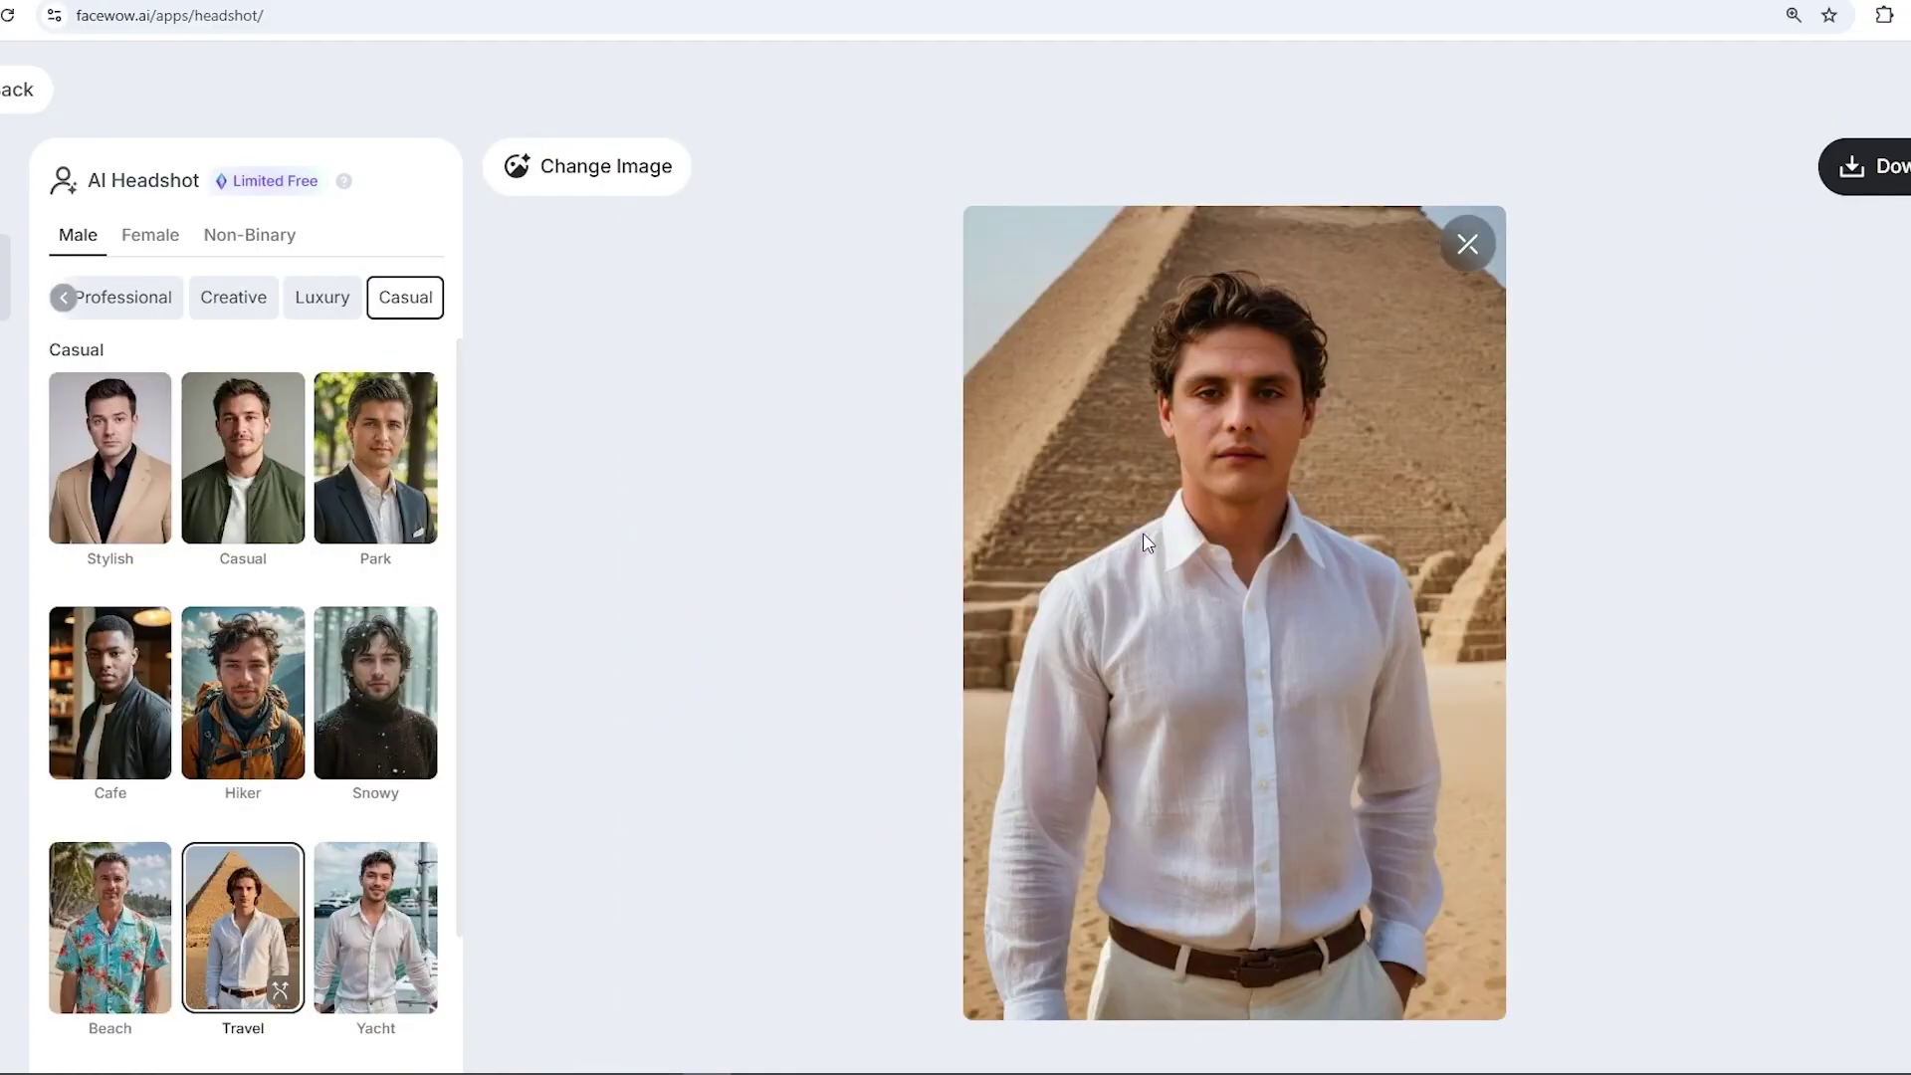
pyautogui.click(375, 695)
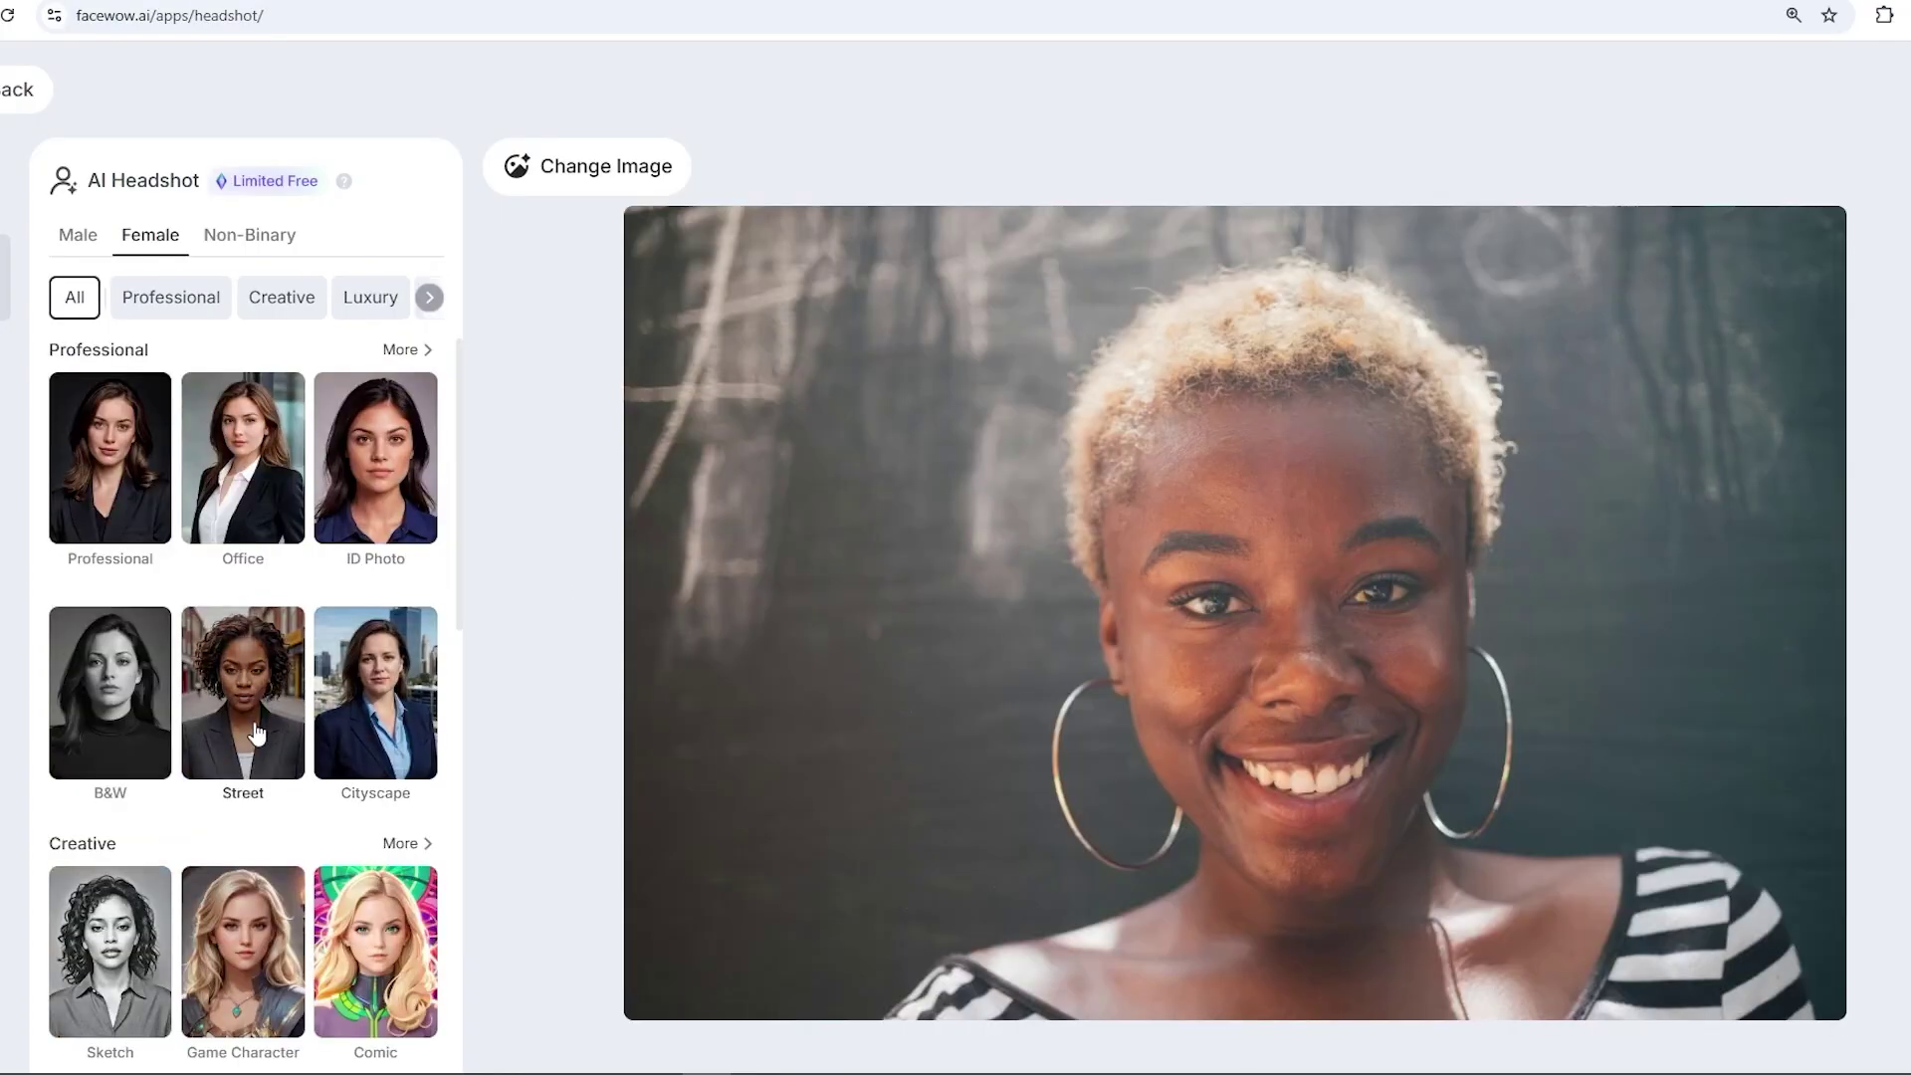
# Restyle the headshot as Street, Doctor Coat, Yearbook, Mecha, Game Character, Theater and Private Jet
pyautogui.click(255, 734)
pyautogui.click(260, 942)
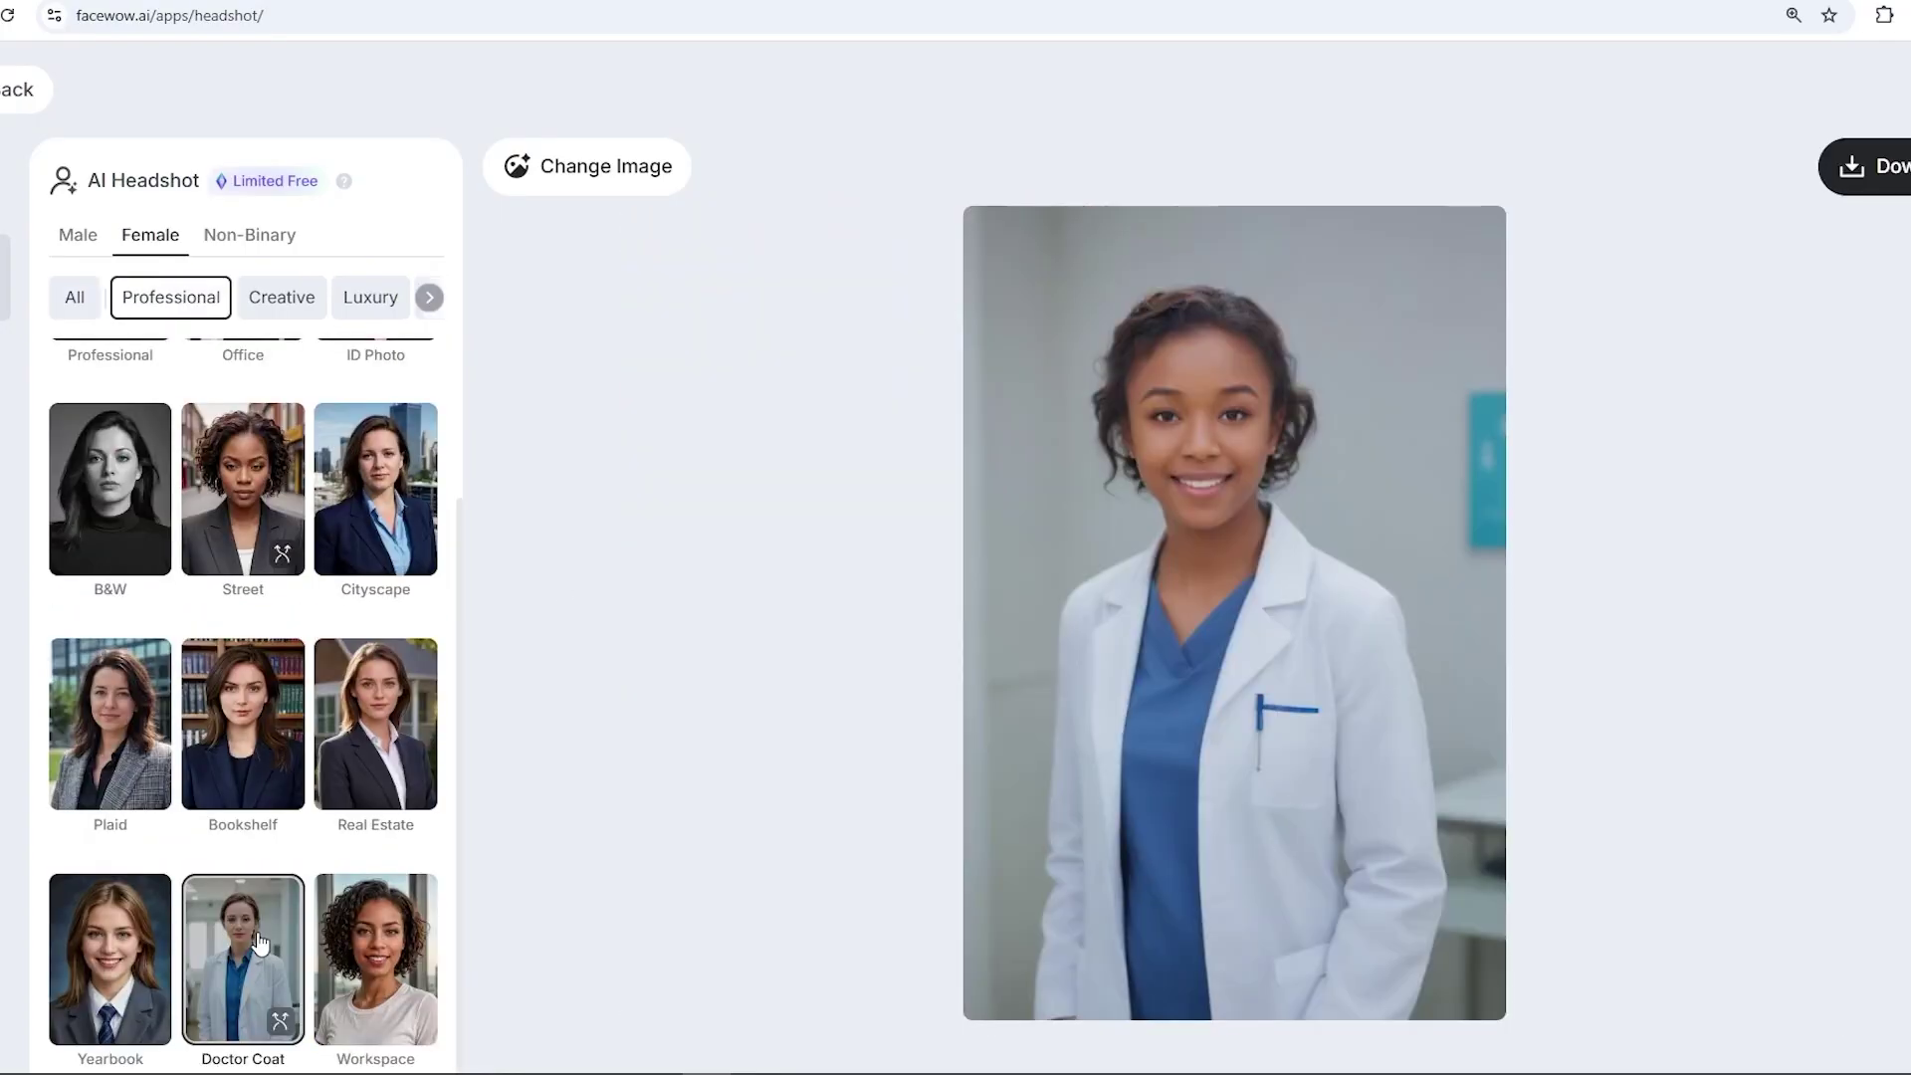
pyautogui.click(136, 965)
pyautogui.click(275, 739)
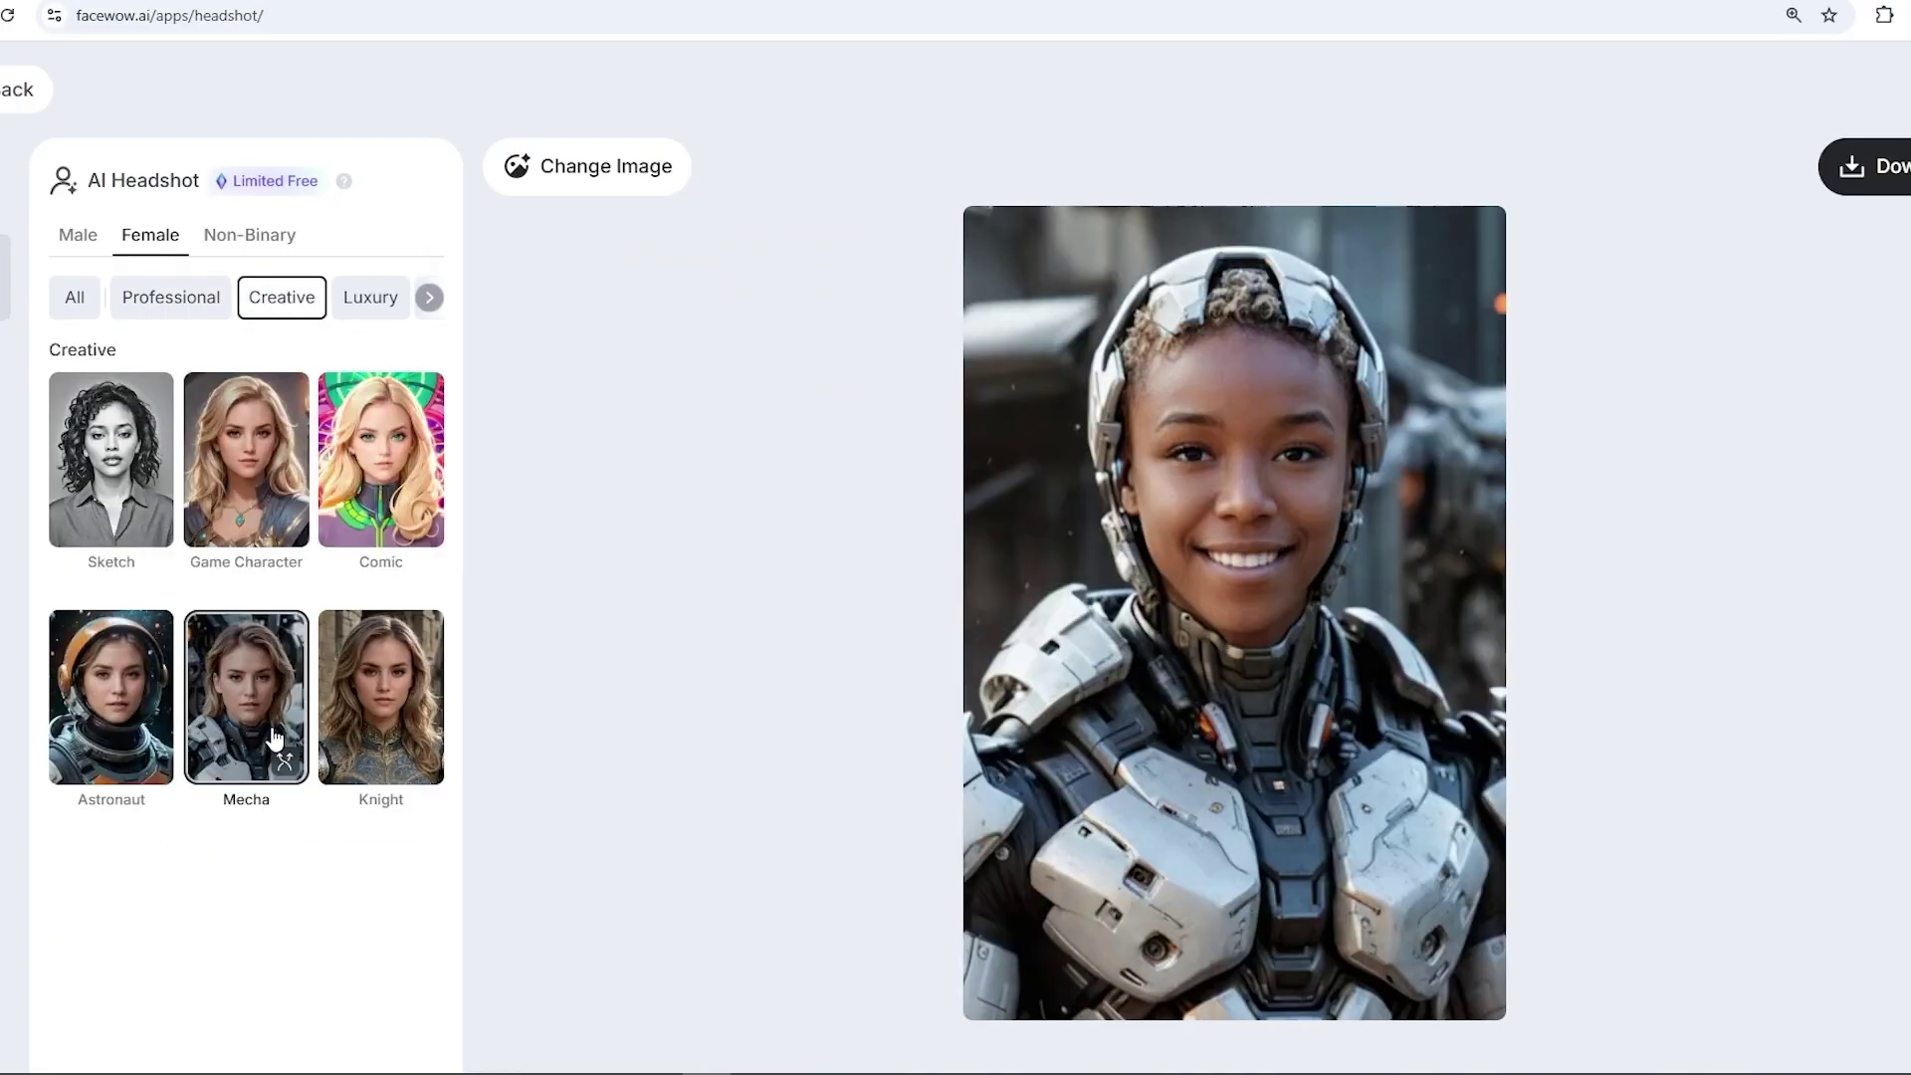
pyautogui.click(273, 392)
pyautogui.click(370, 297)
pyautogui.click(364, 498)
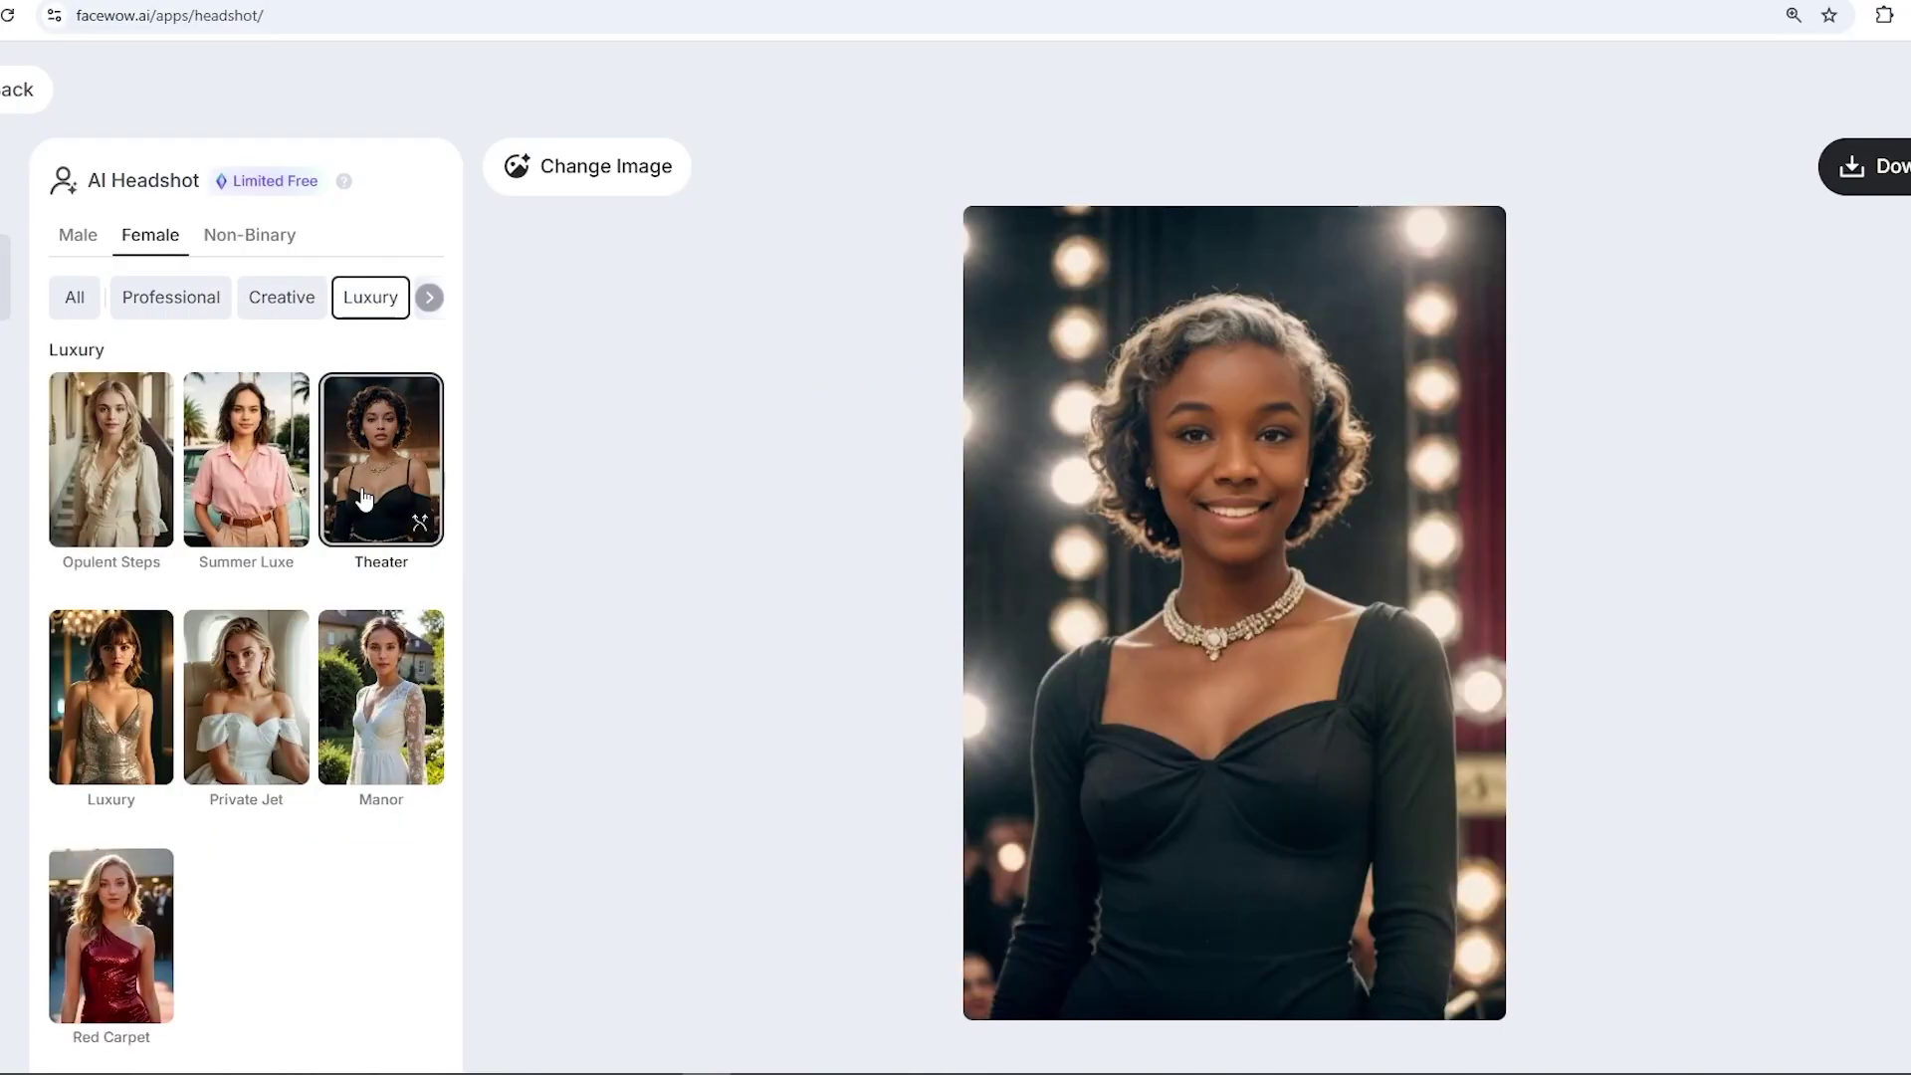
pyautogui.click(249, 735)
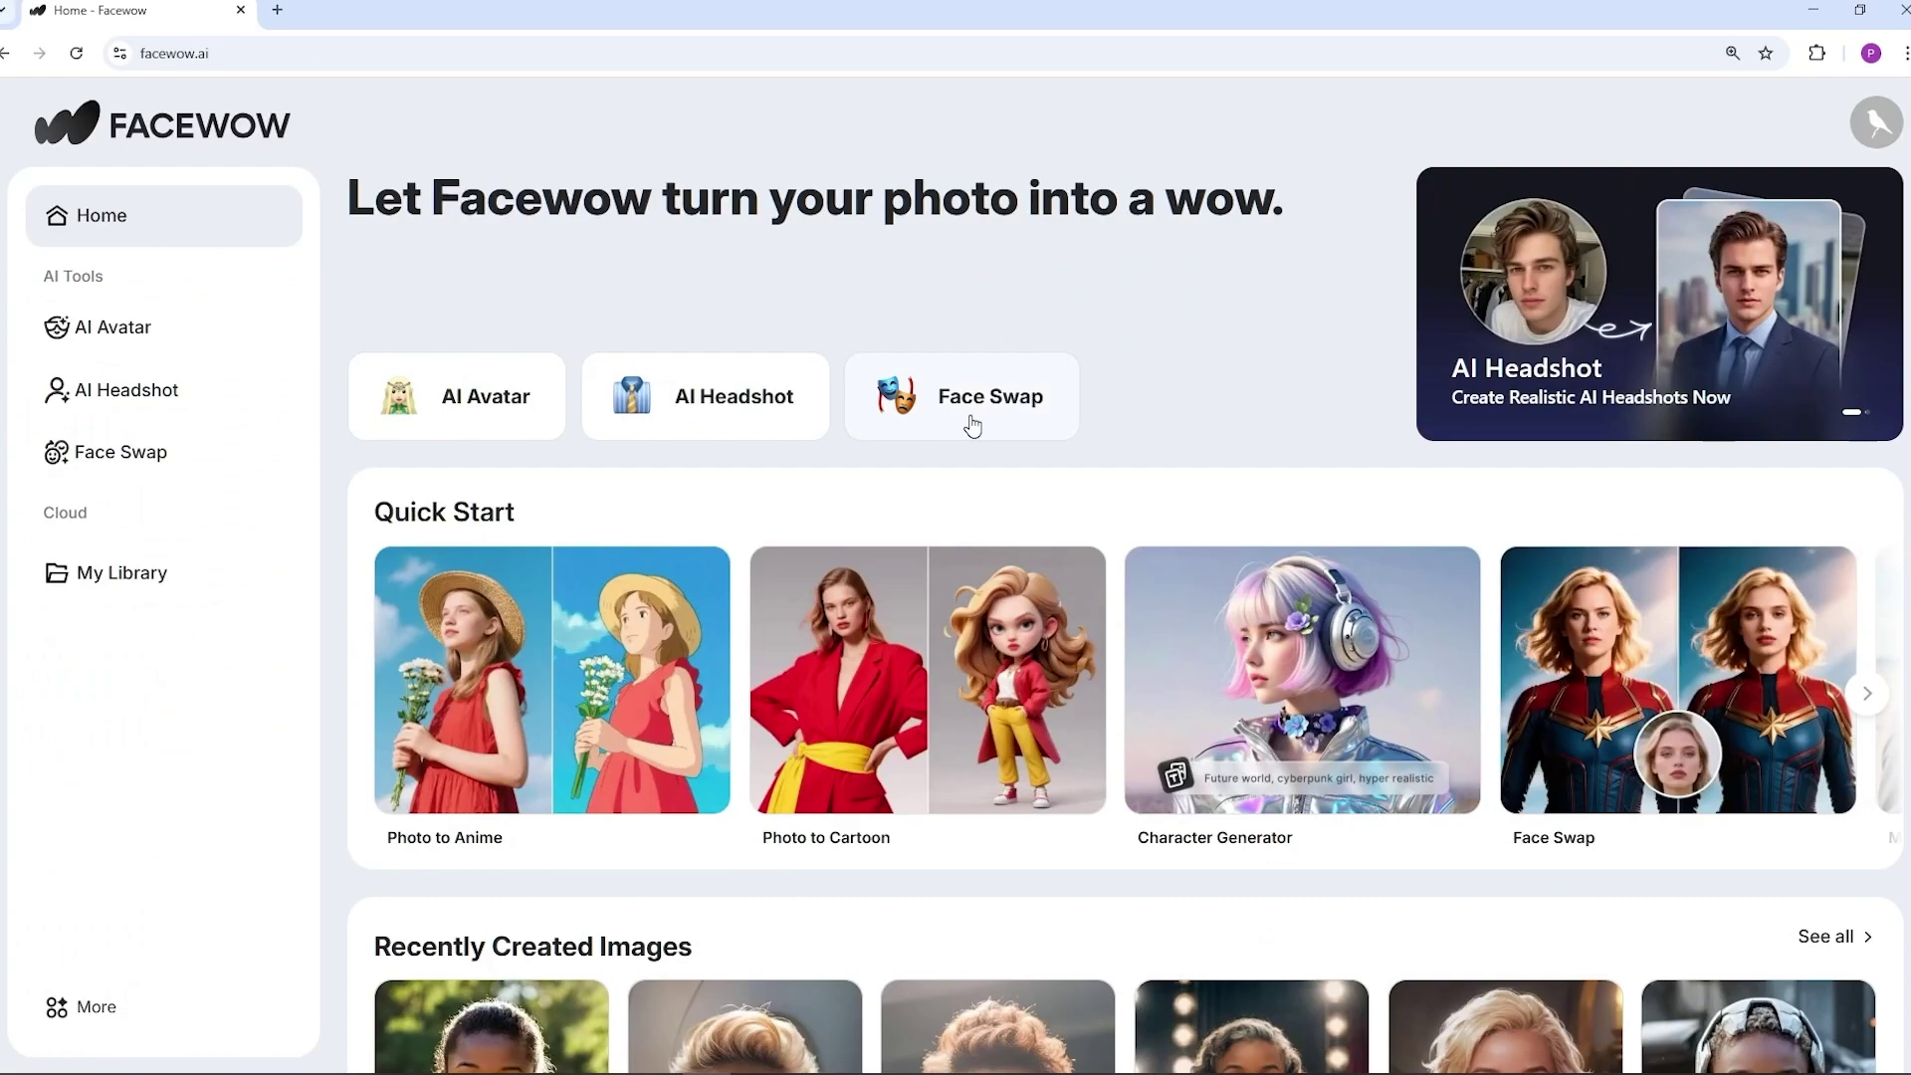
# Upload the woman's photo as source face and browse sample target categories, settling on Sporty
pyautogui.click(972, 426)
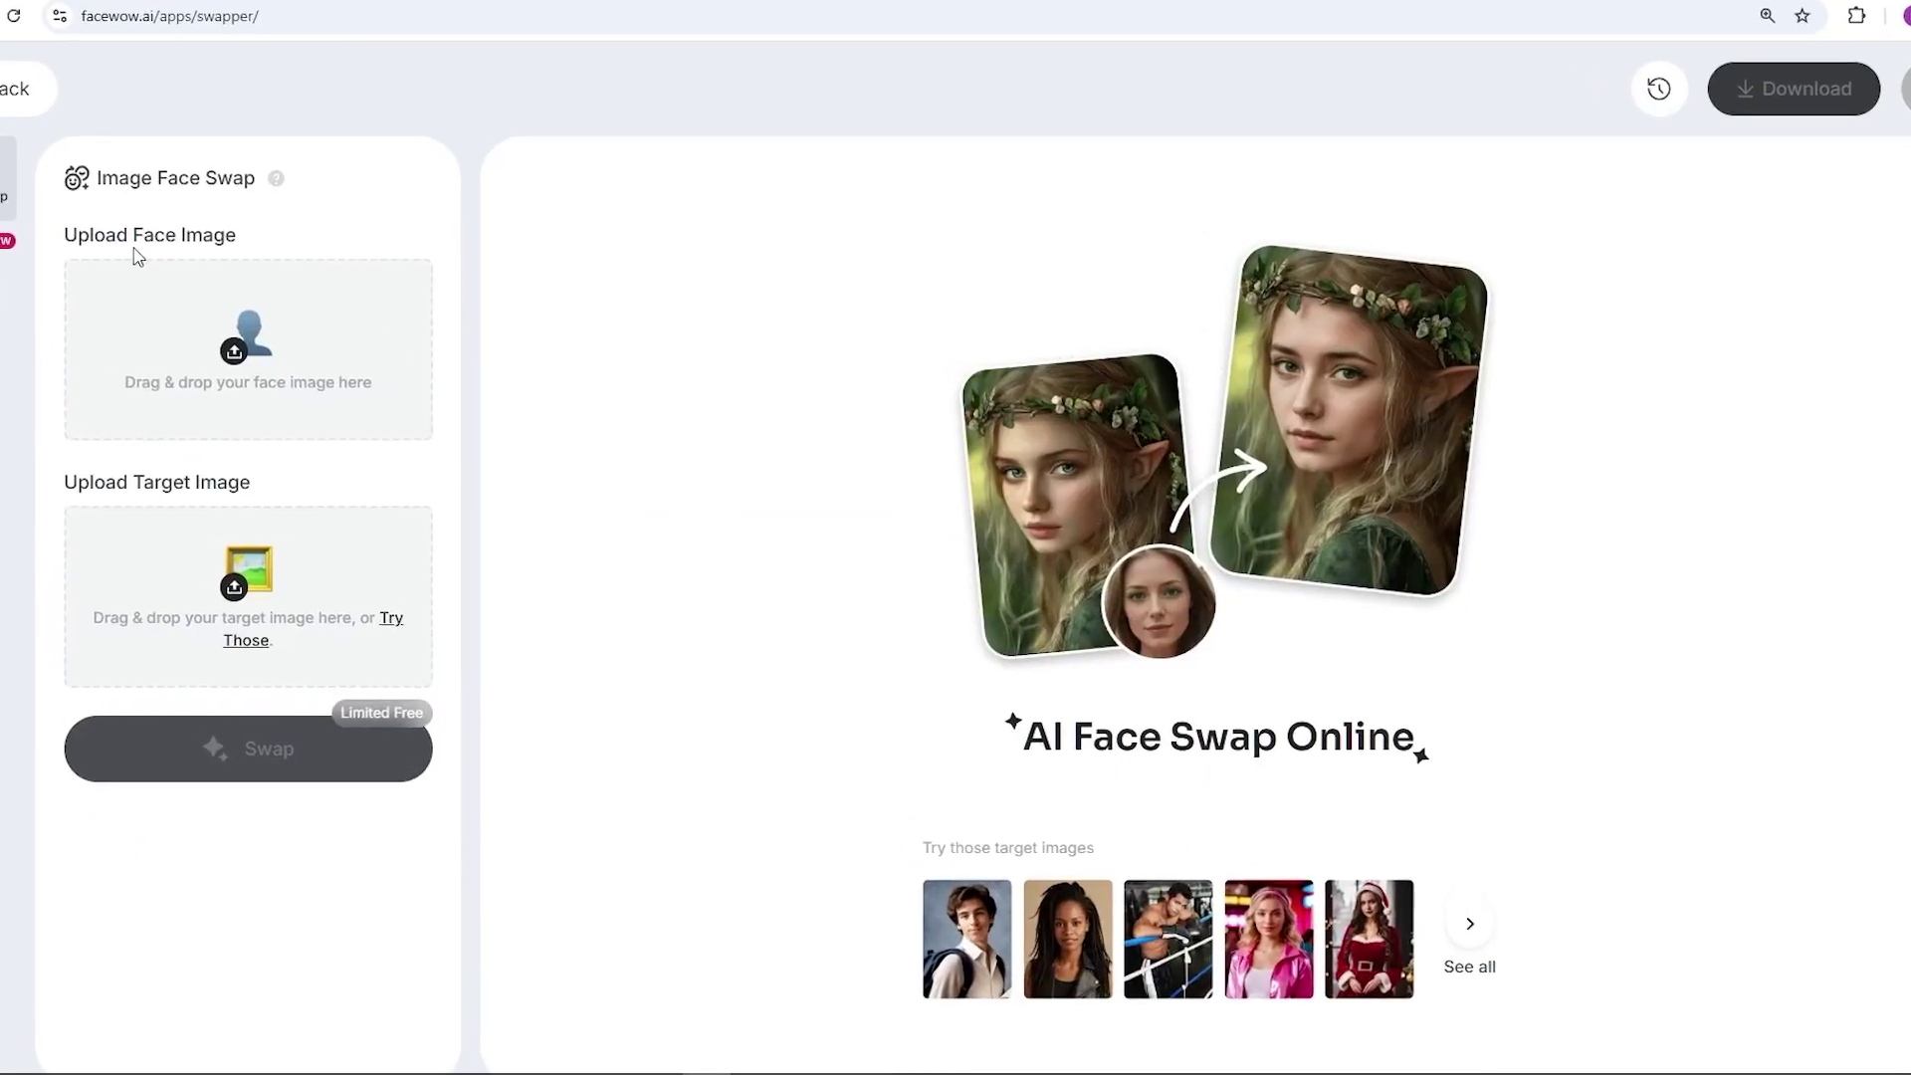
pyautogui.click(272, 343)
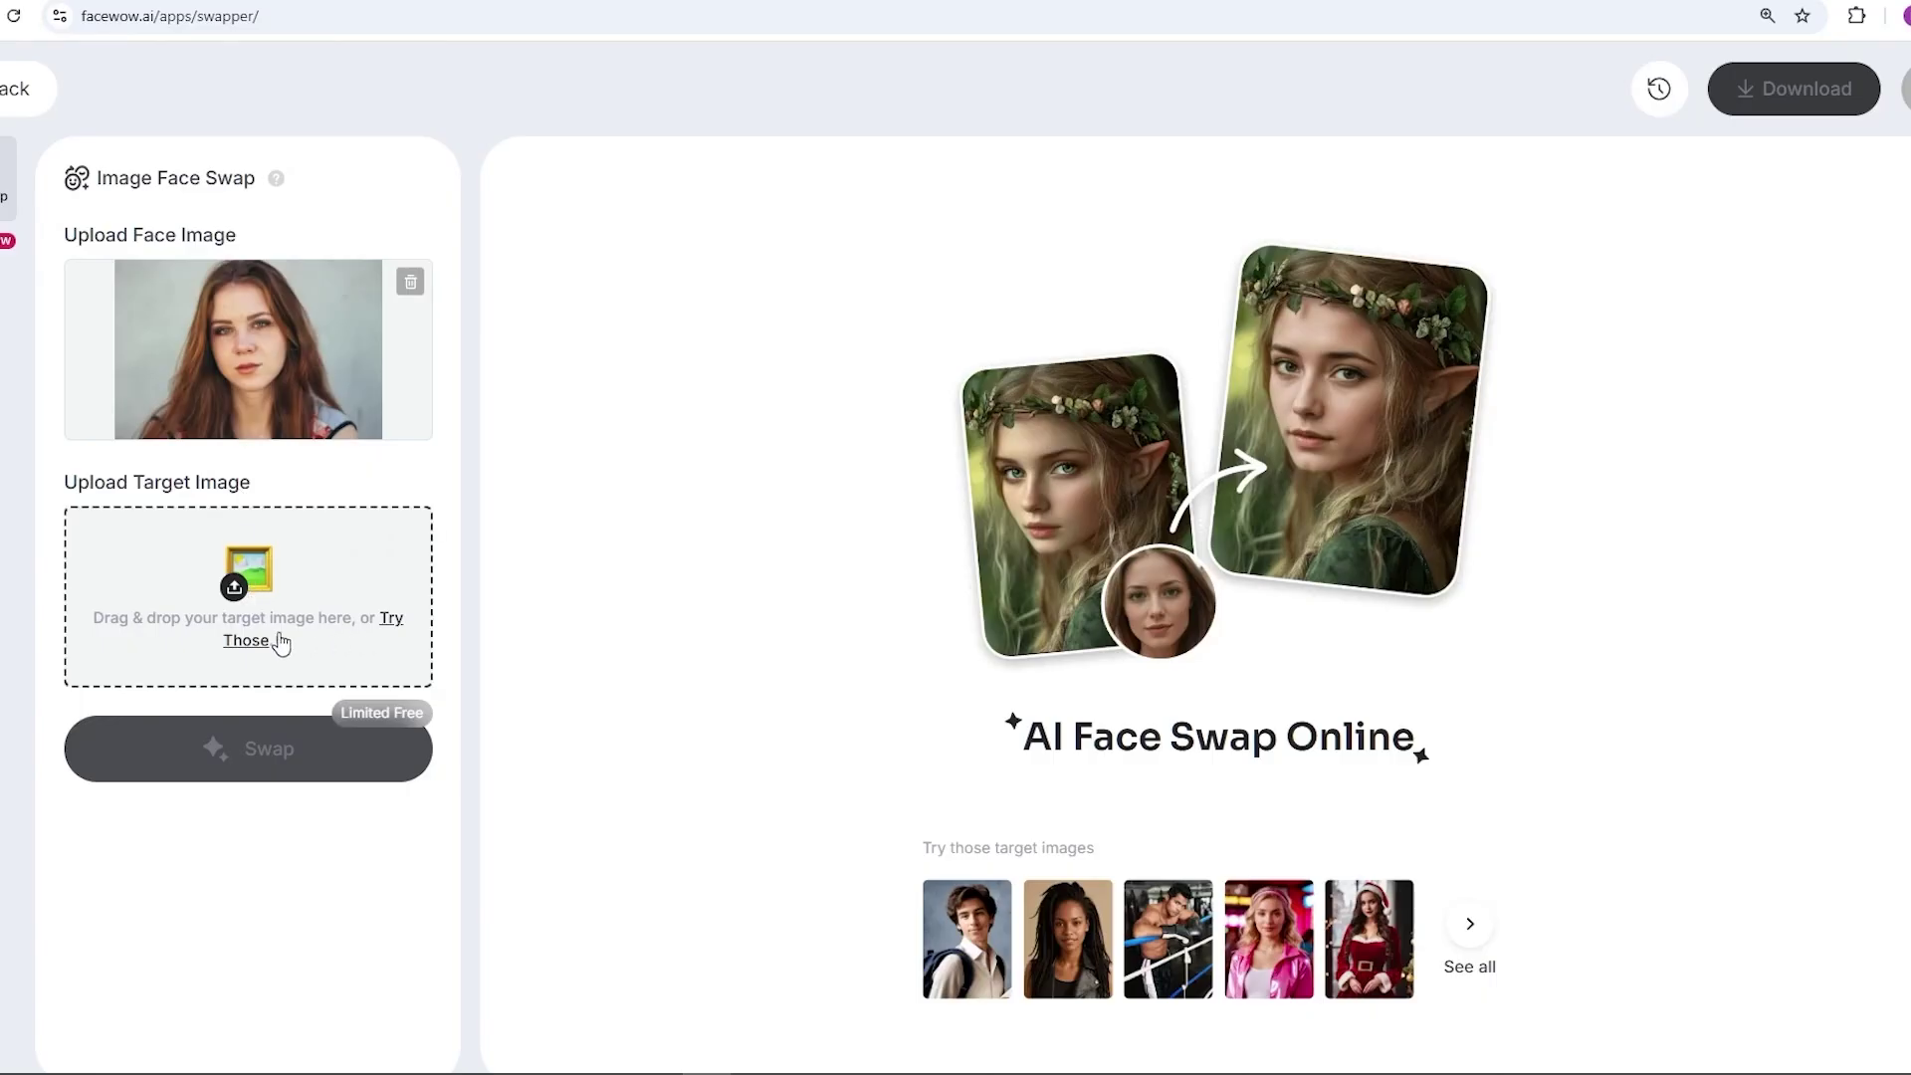
pyautogui.click(243, 642)
pyautogui.click(629, 182)
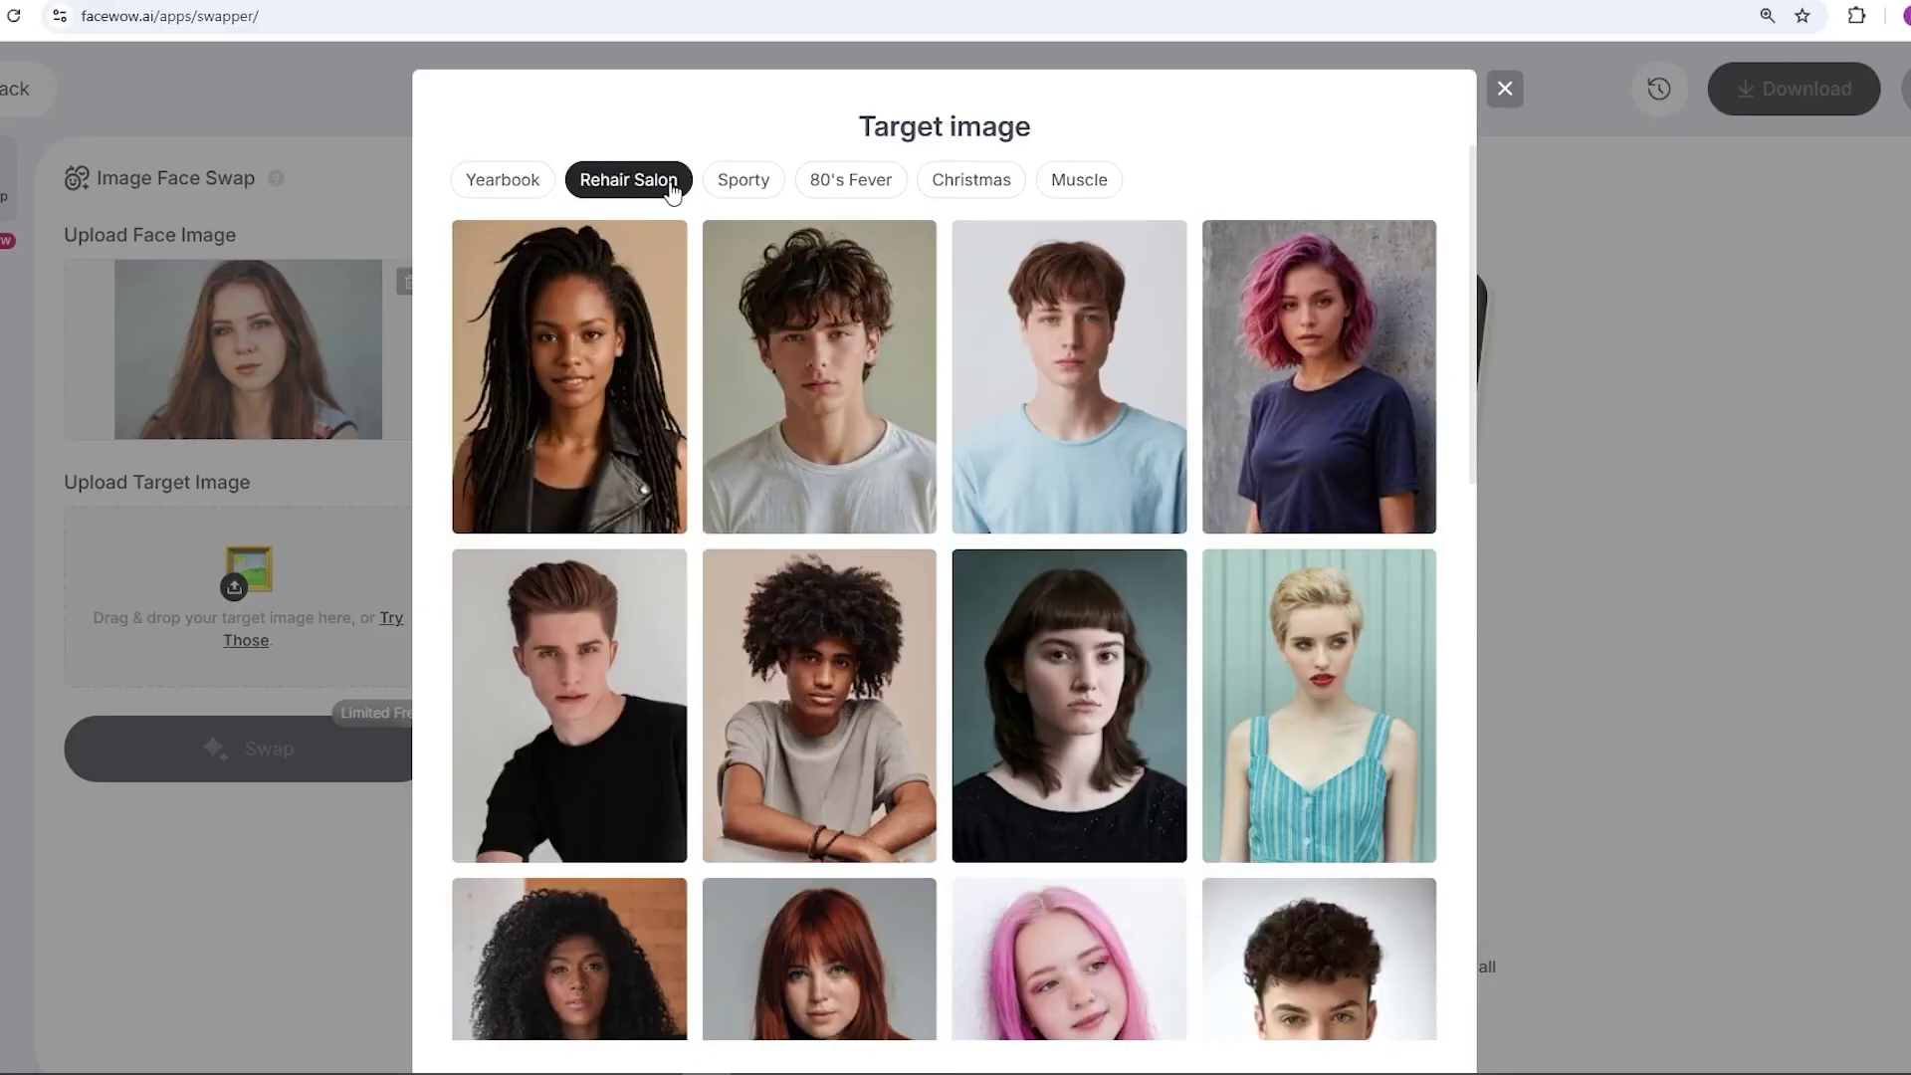
pyautogui.click(759, 183)
pyautogui.click(851, 180)
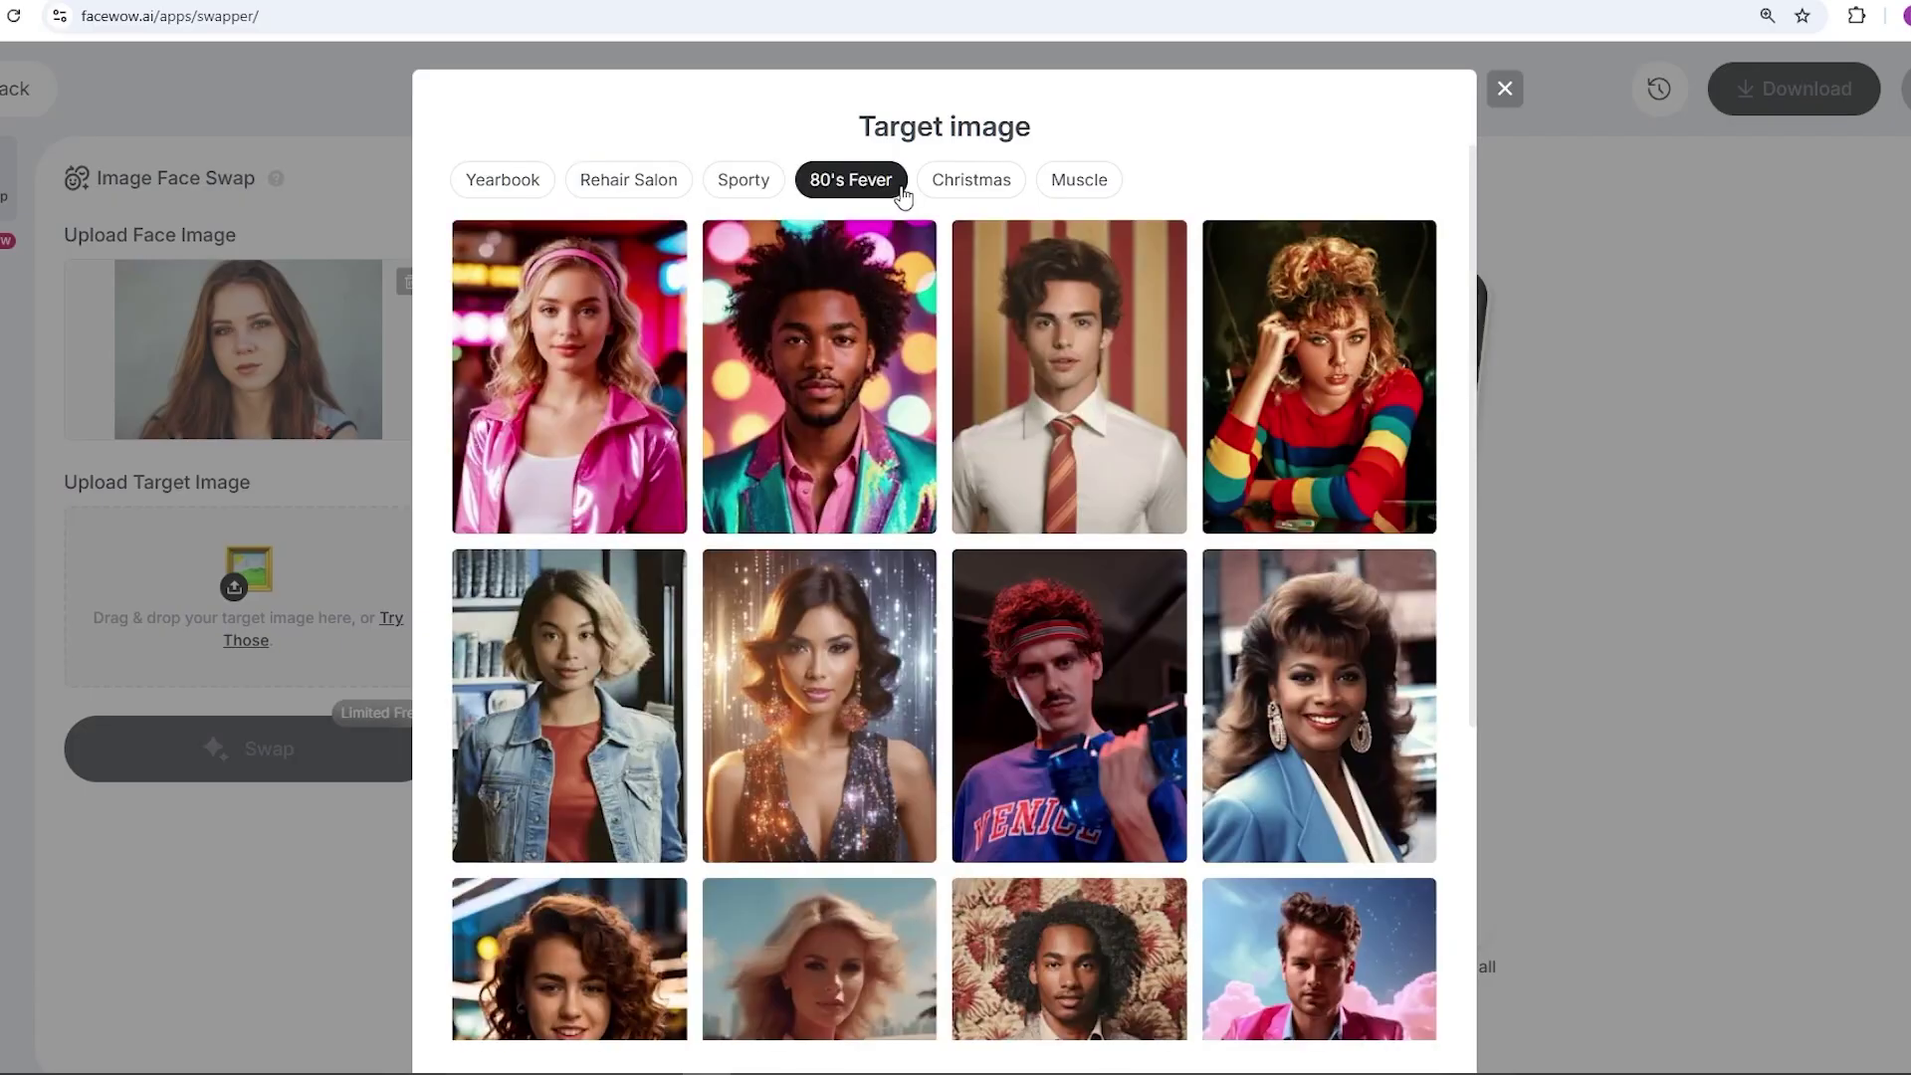
pyautogui.click(973, 182)
pyautogui.click(1069, 183)
pyautogui.click(744, 180)
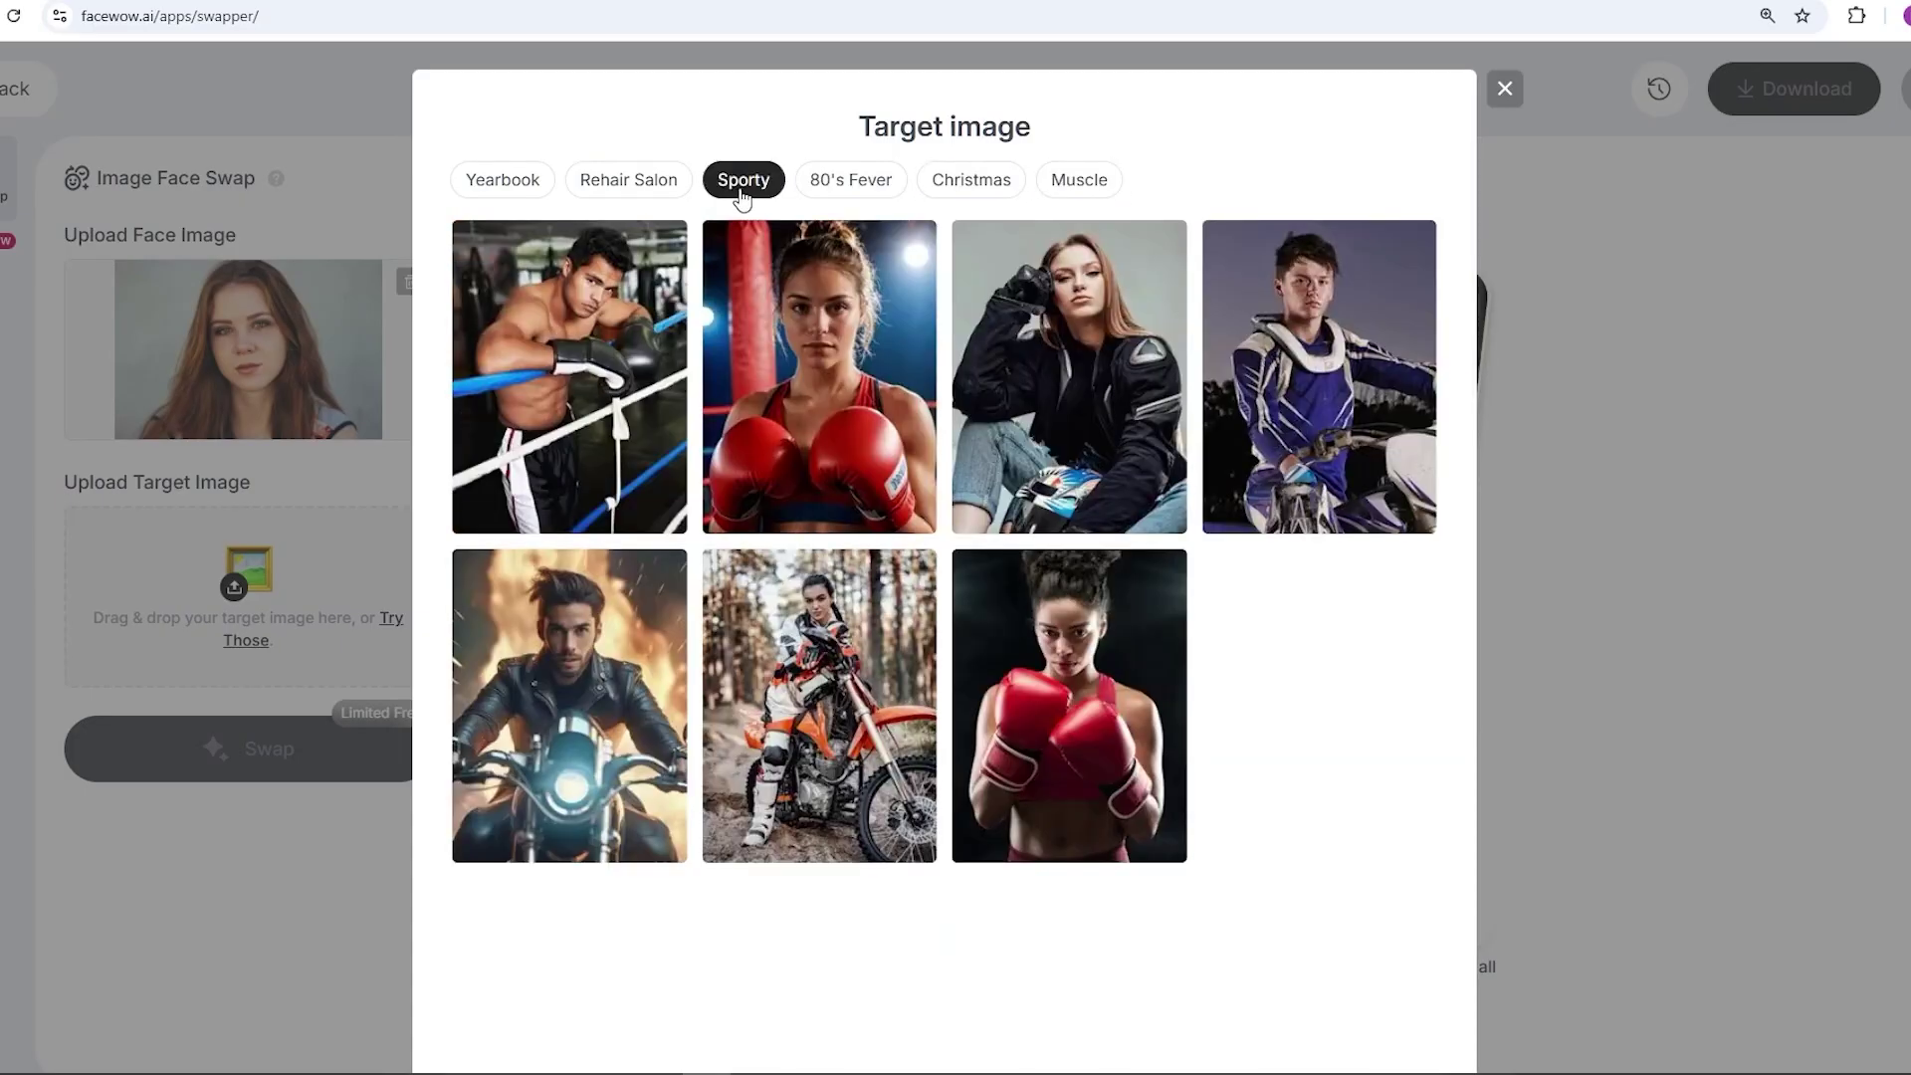
# Swap the face onto the motorcycle-jacket photo and compare it with the original
pyautogui.click(1073, 396)
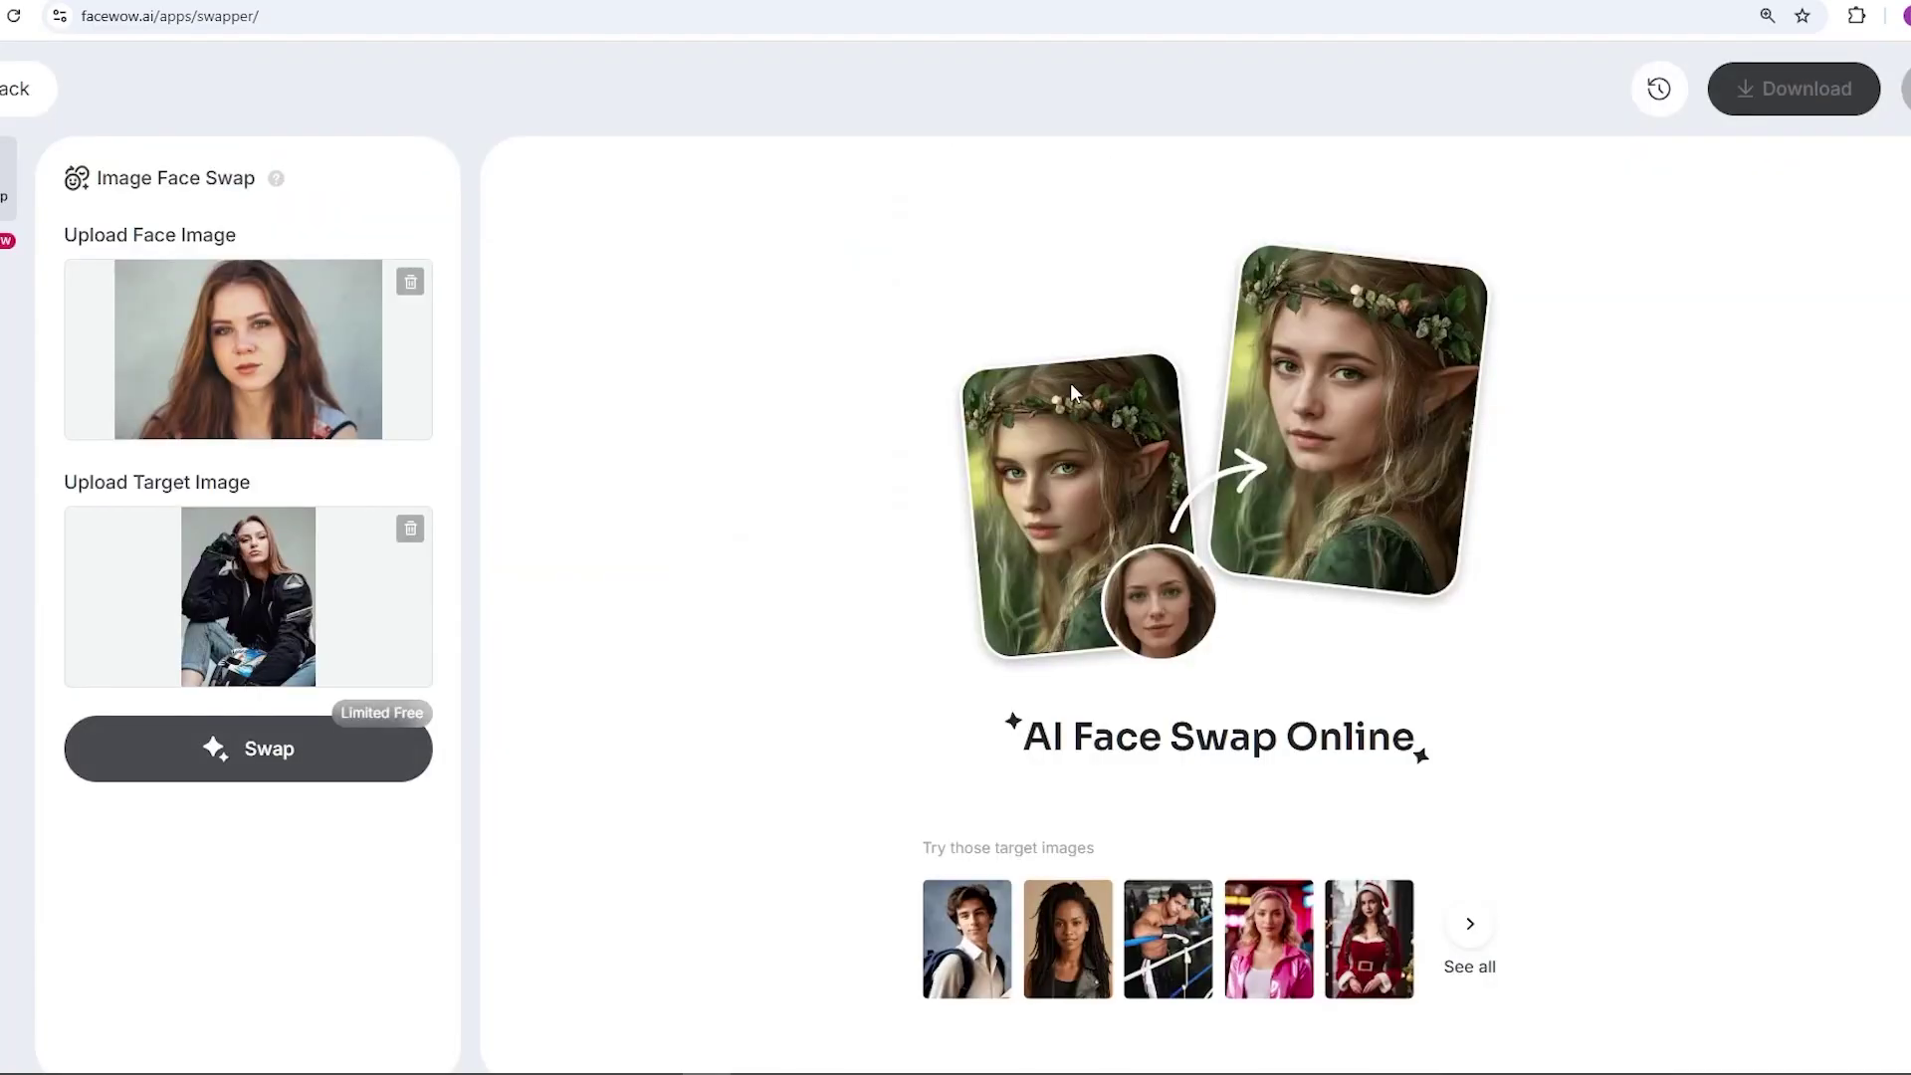
pyautogui.click(265, 767)
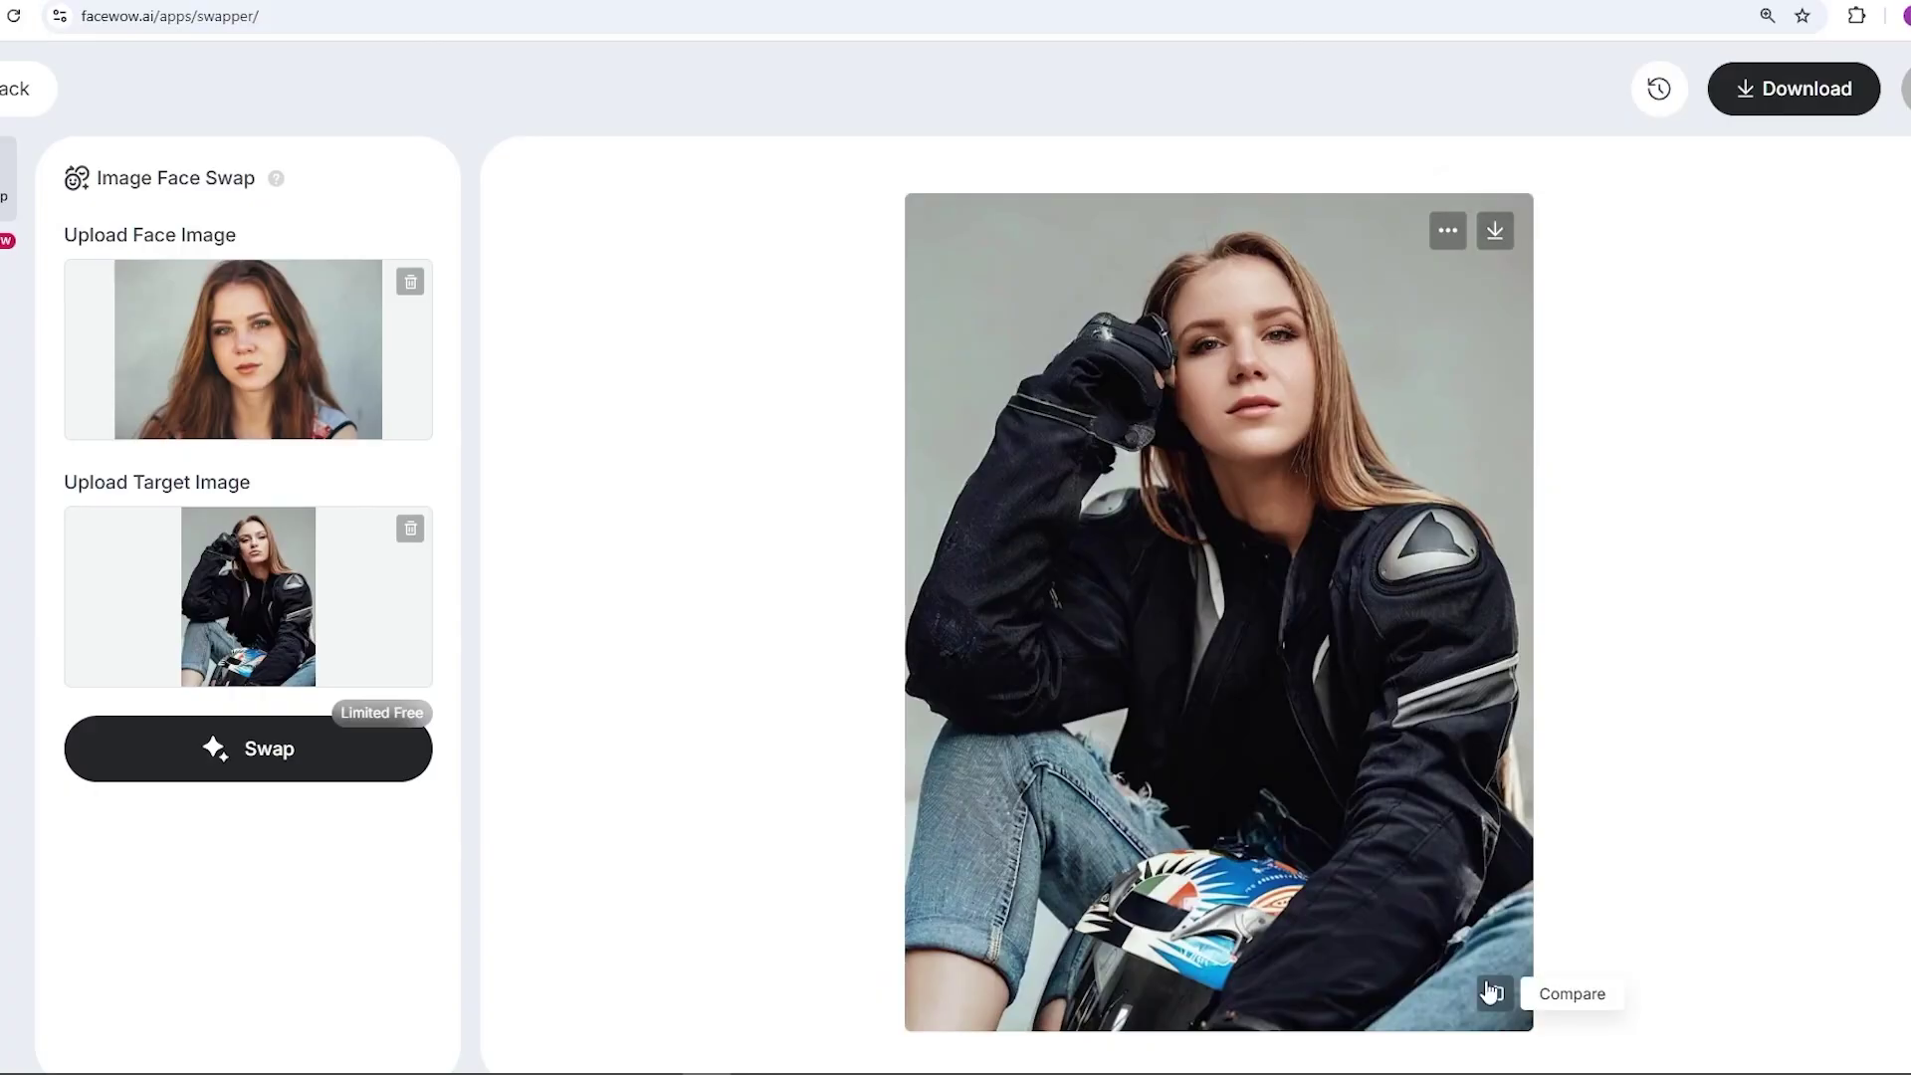
pyautogui.click(1493, 995)
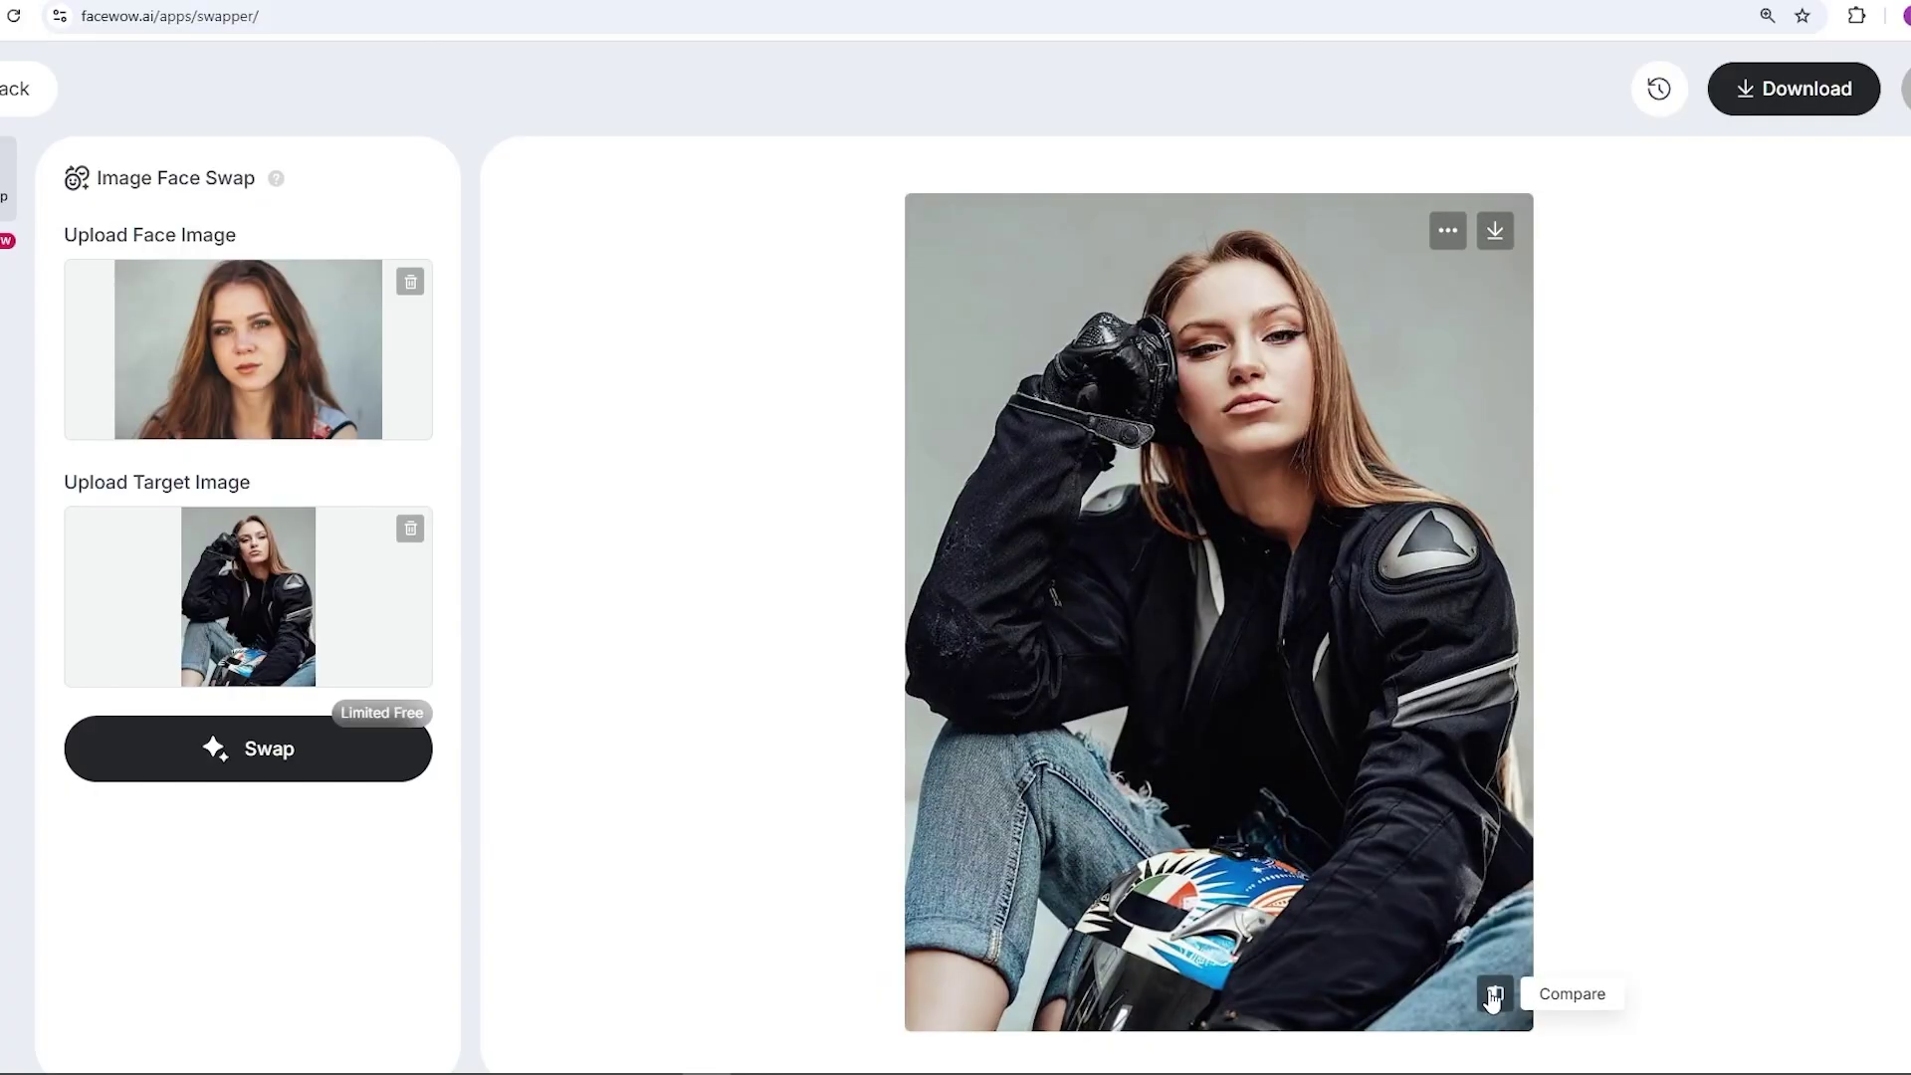
pyautogui.click(1493, 996)
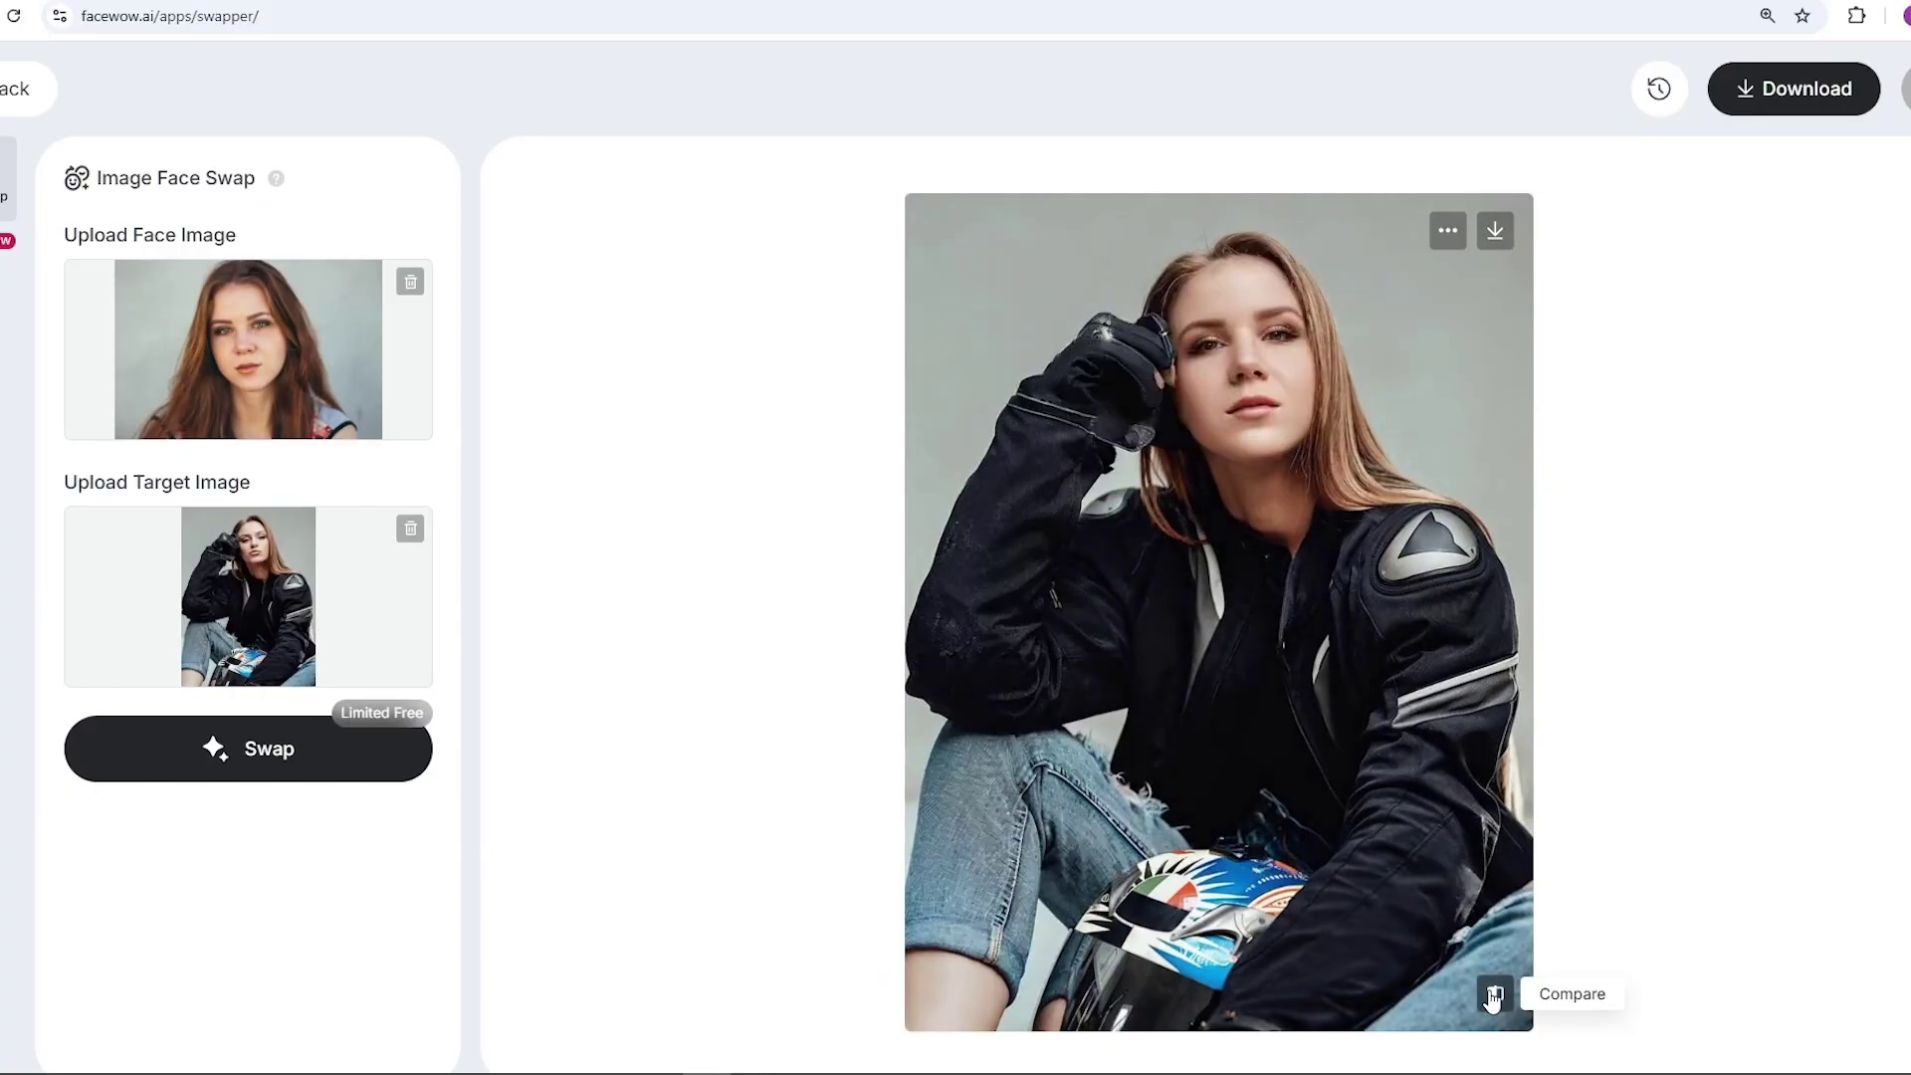
pyautogui.click(1492, 996)
pyautogui.click(1492, 996)
pyautogui.click(61, 282)
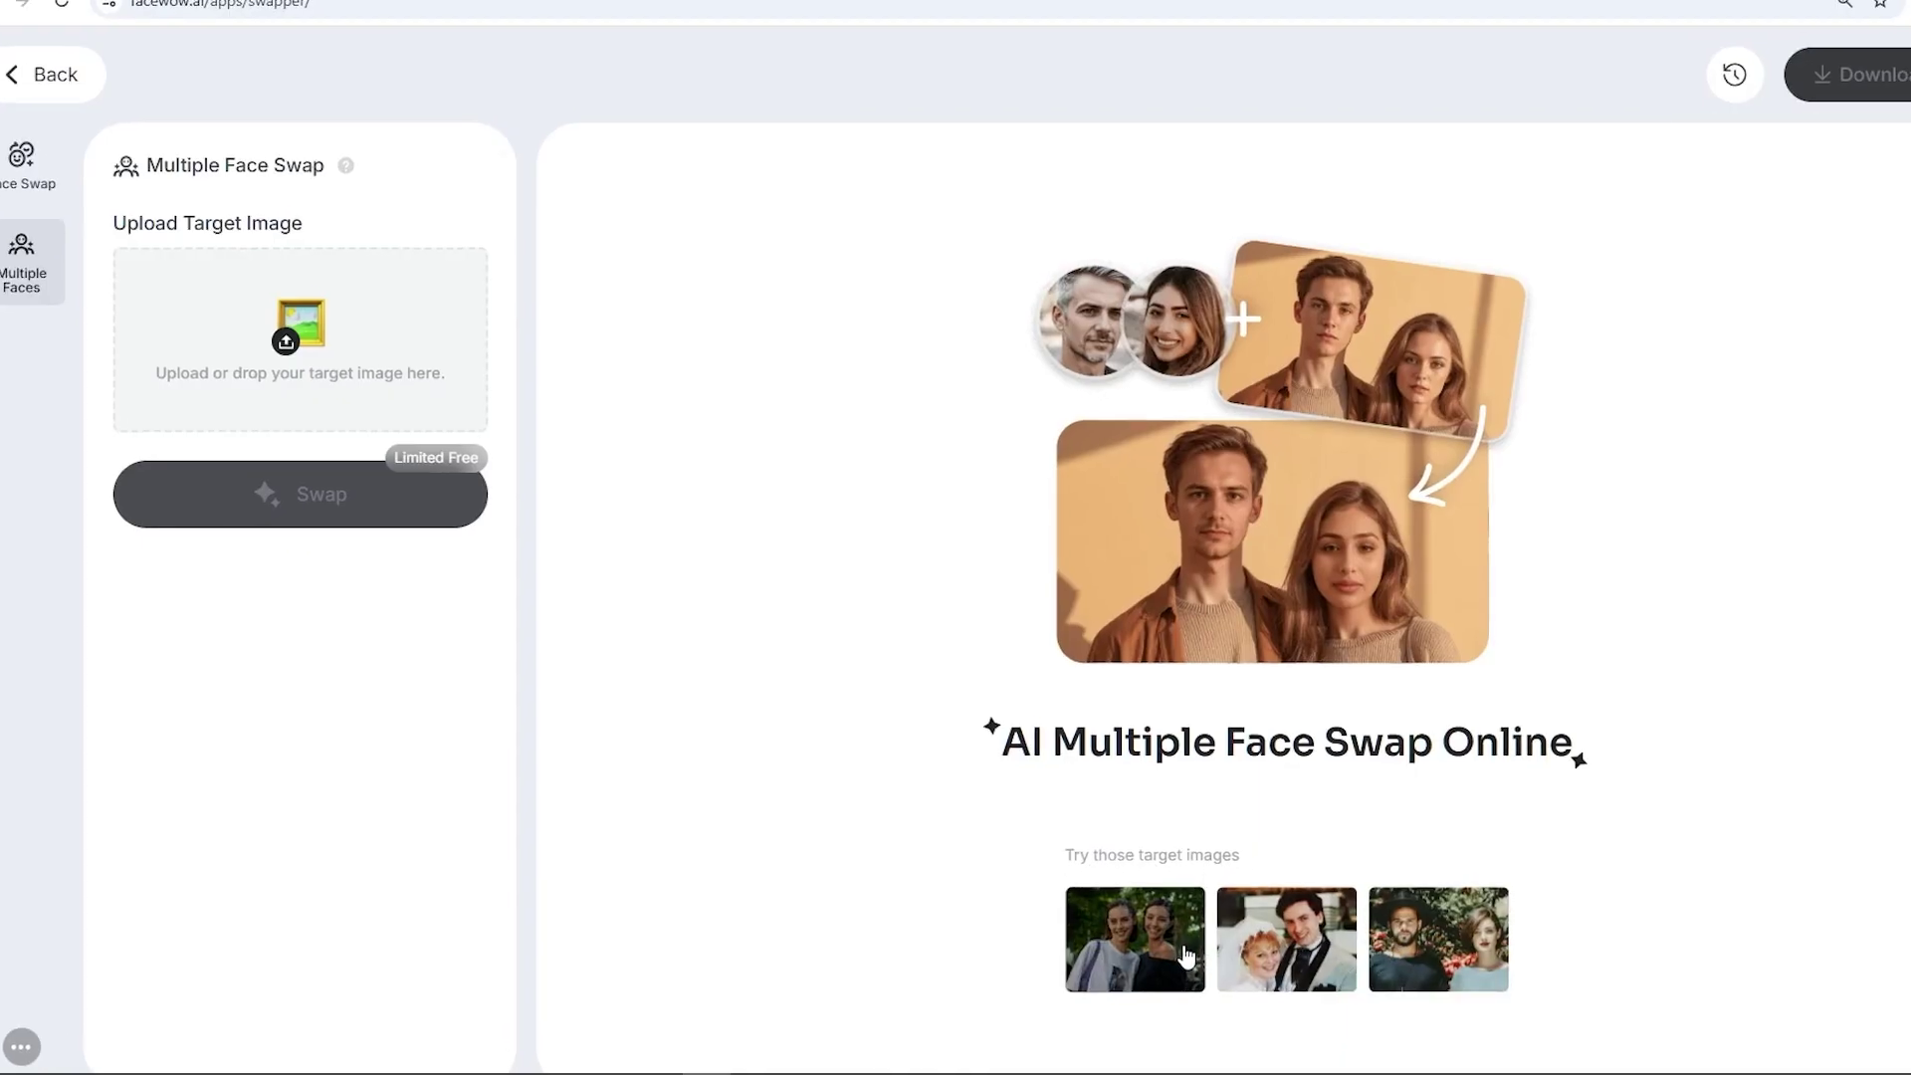
# Load the wedding sample, add new faces for groom and bride, swap, and compare with the originals
pyautogui.click(1244, 971)
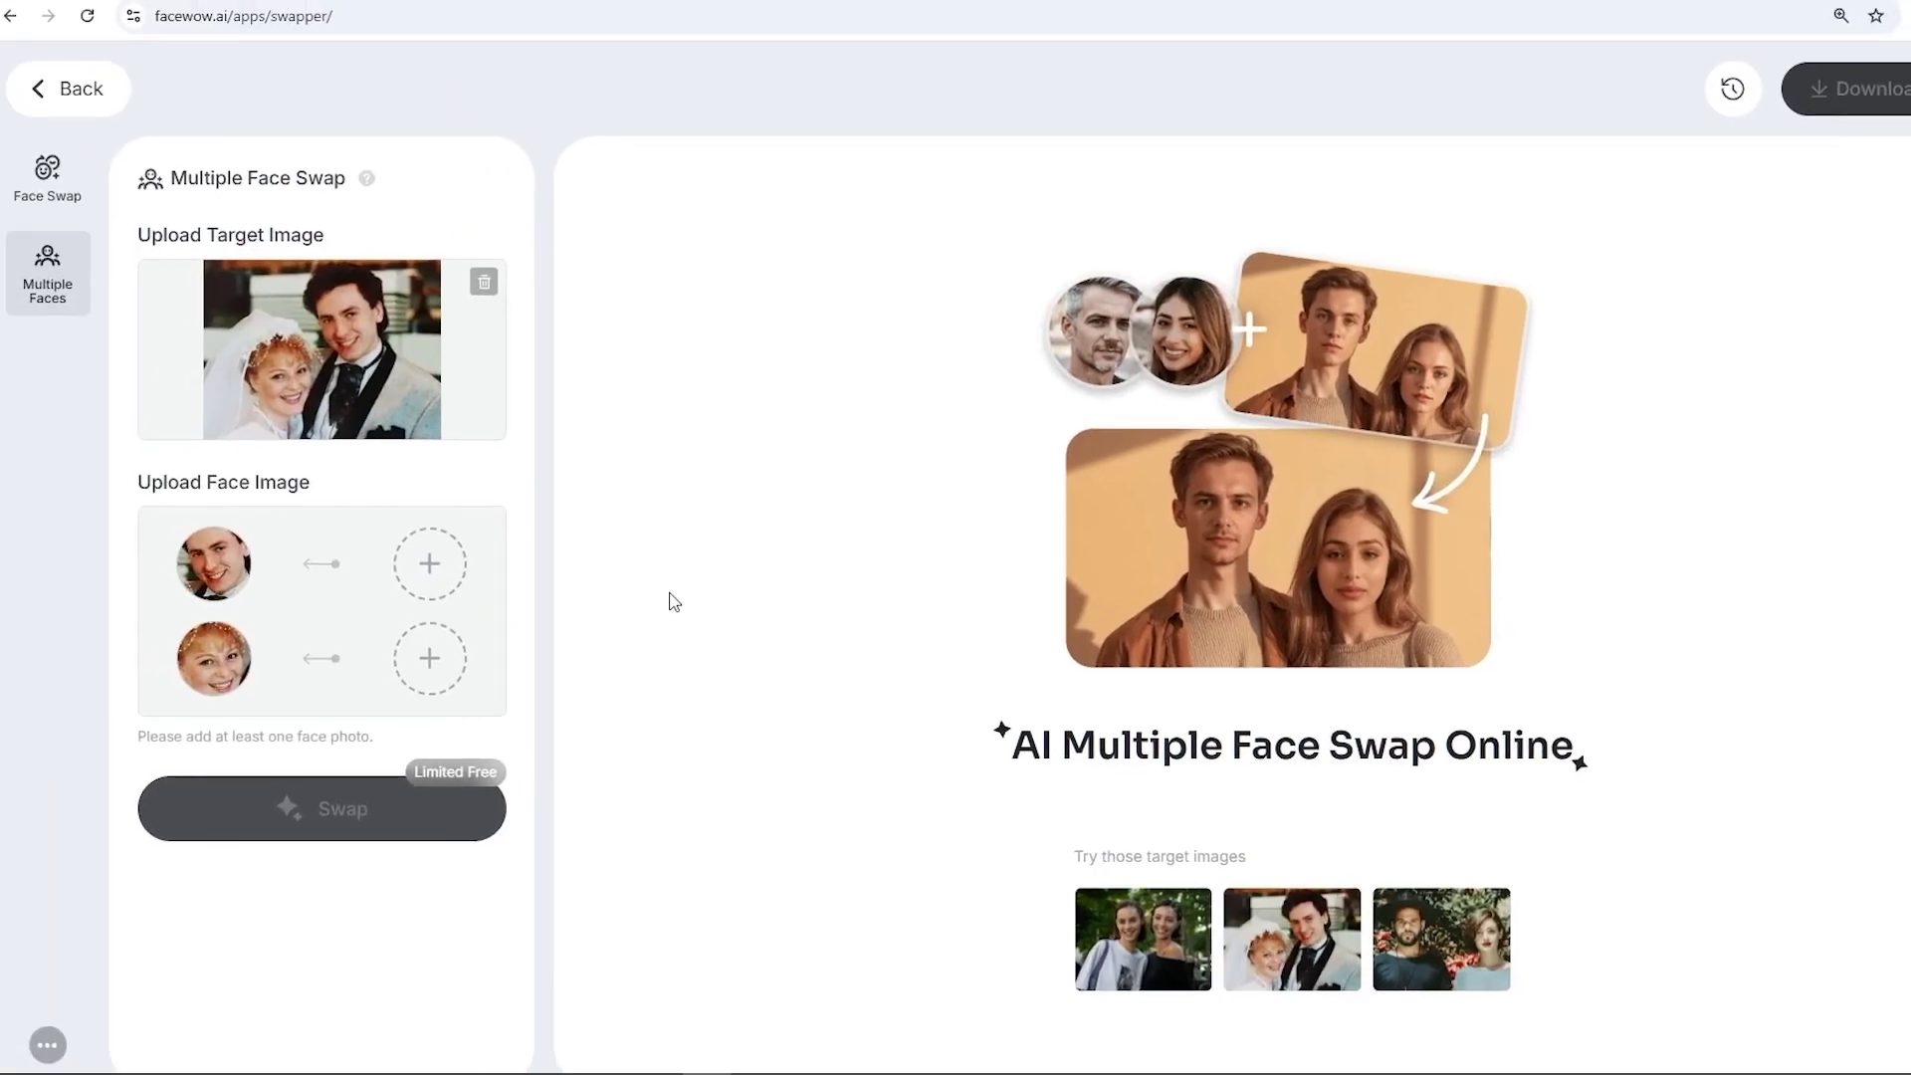
pyautogui.click(456, 579)
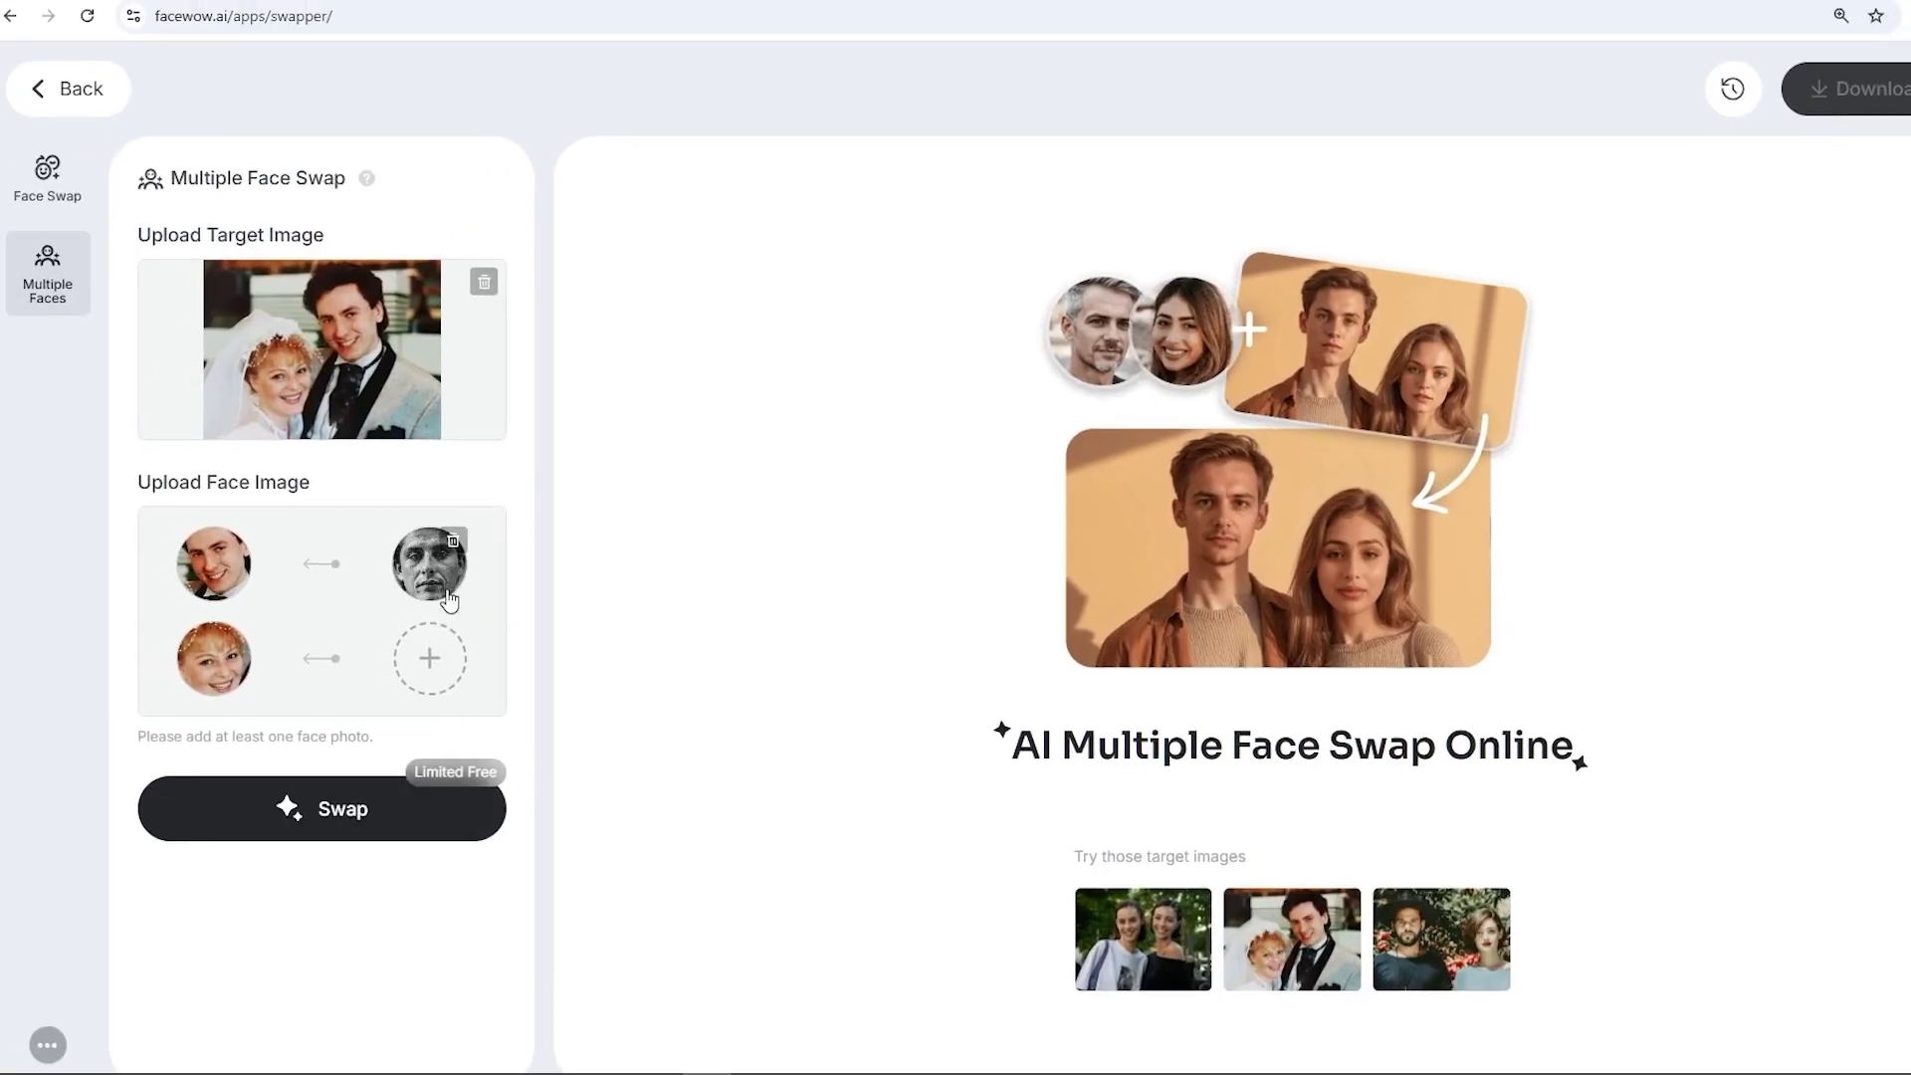
pyautogui.click(453, 657)
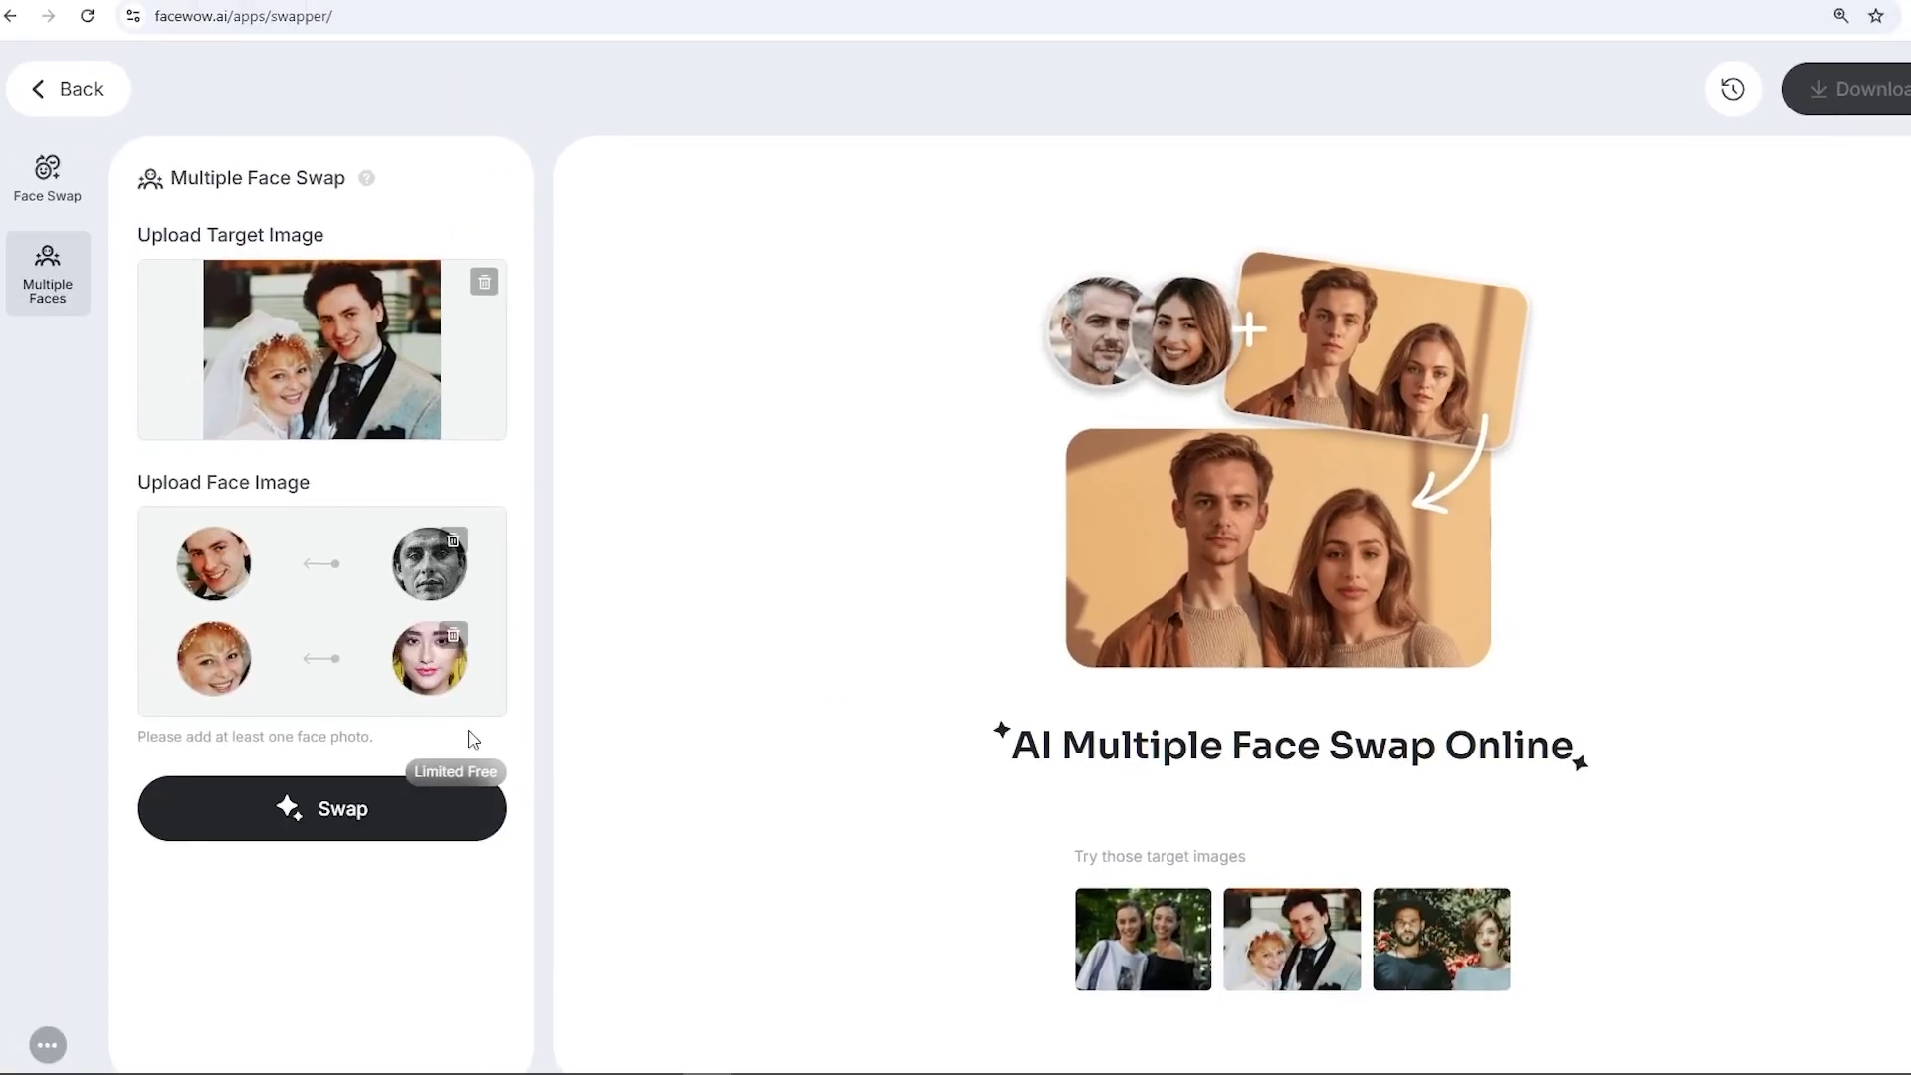
pyautogui.click(348, 811)
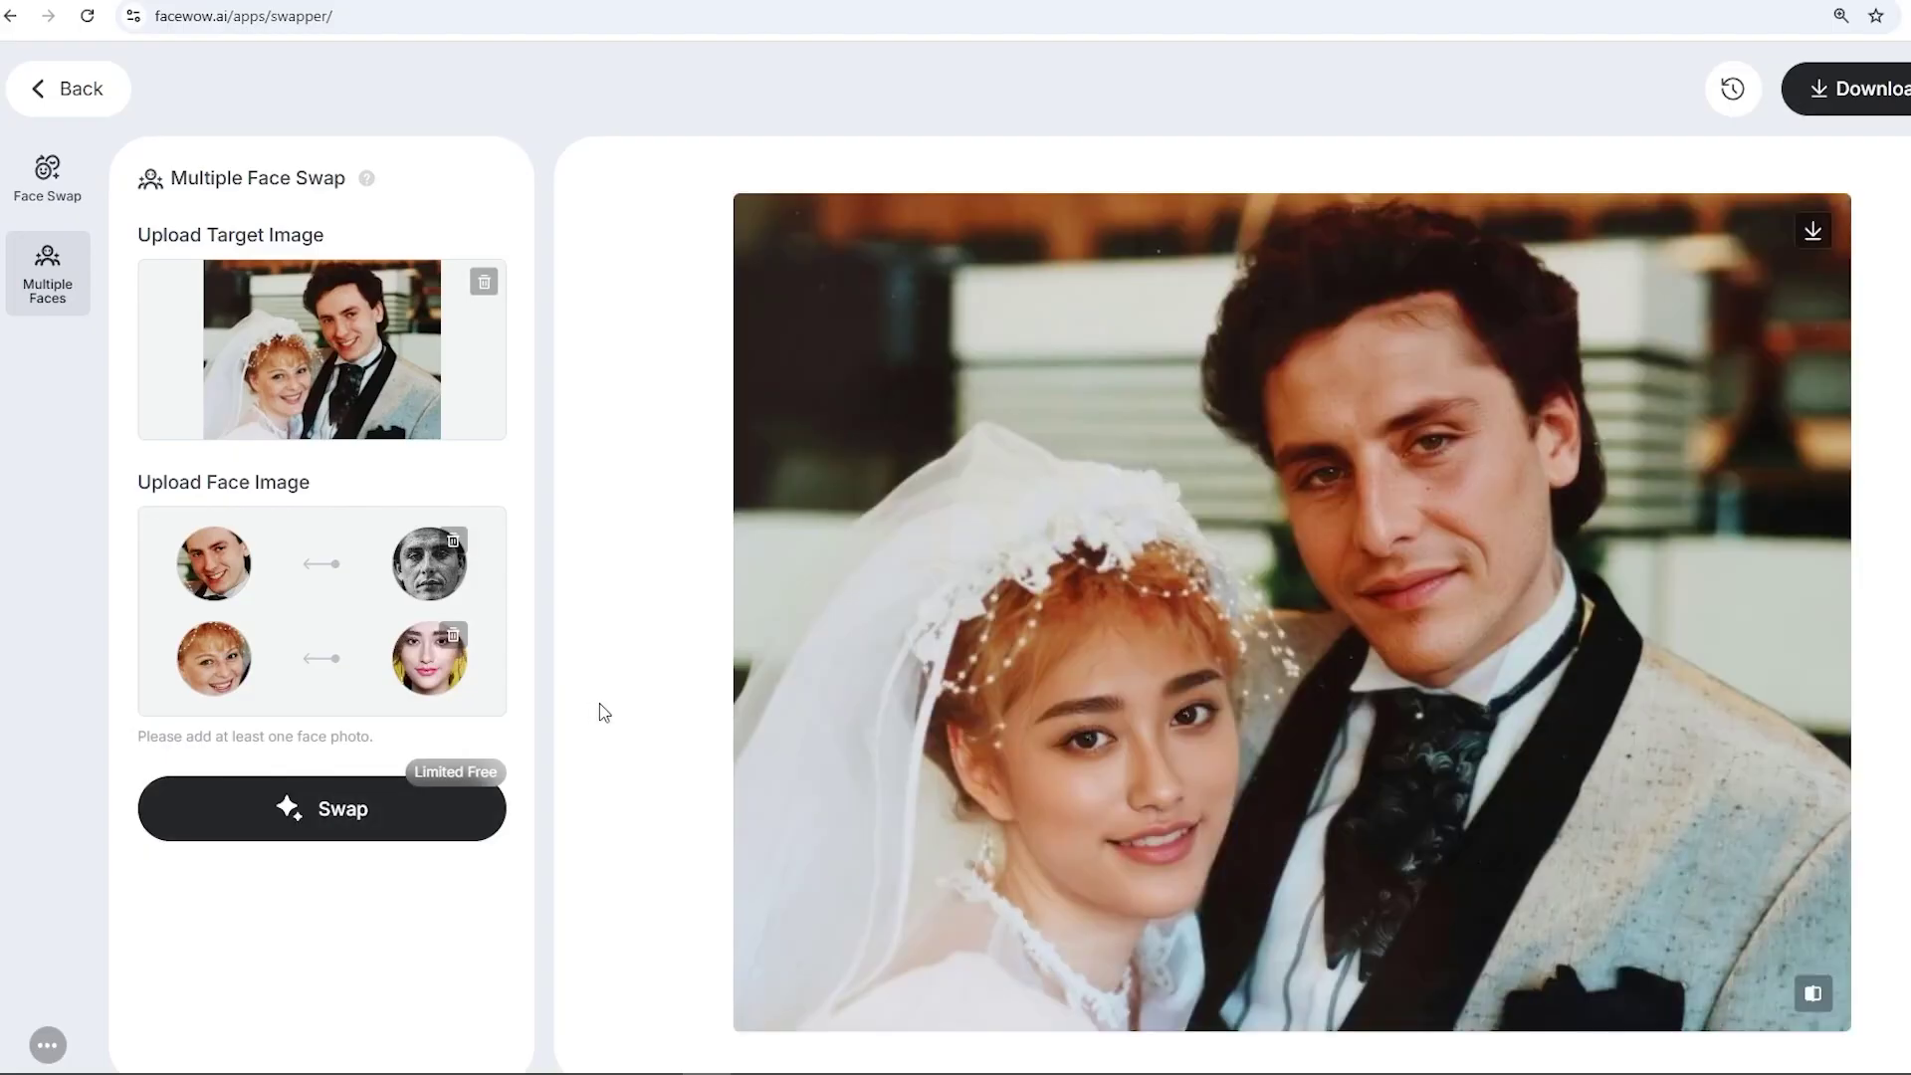
pyautogui.moveTo(1094, 898)
pyautogui.click(1822, 1008)
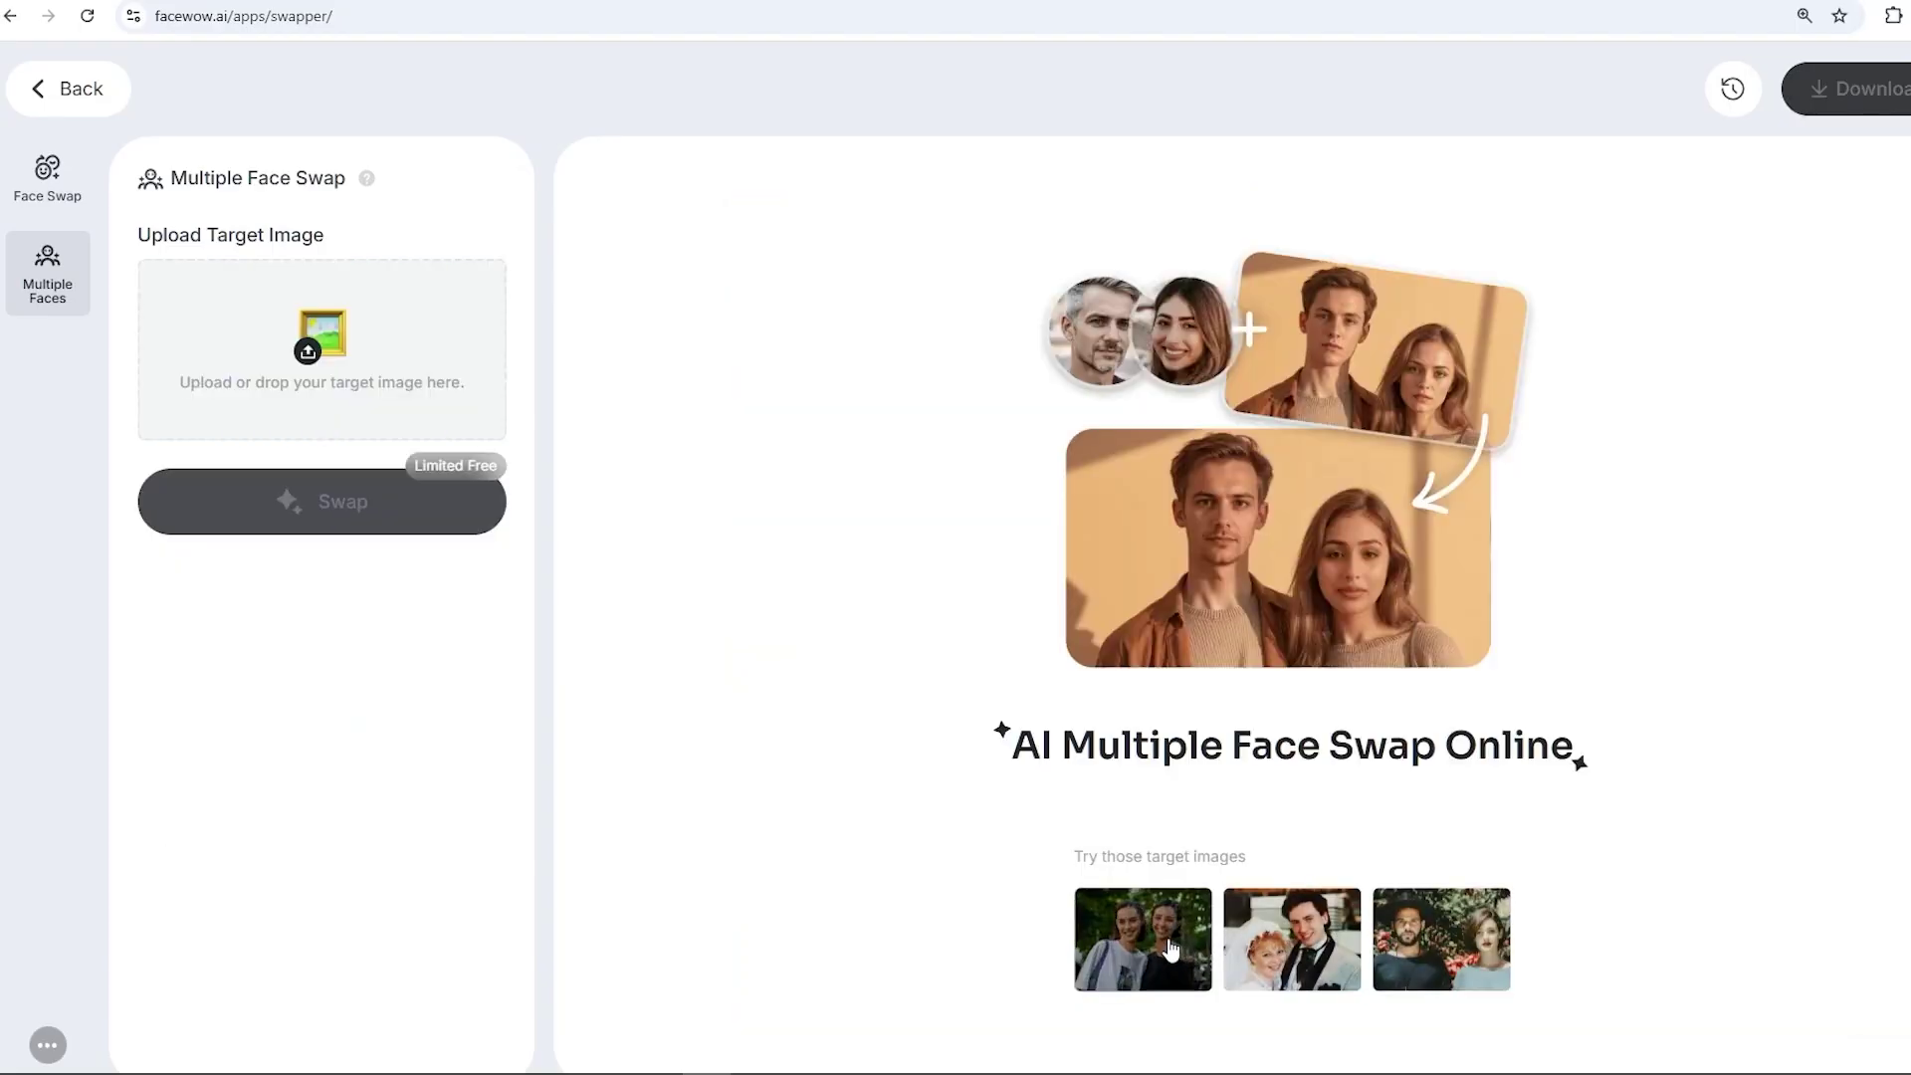
# Load the two-women street sample, add faces for both, swap, and compare with the originals
pyautogui.click(1170, 950)
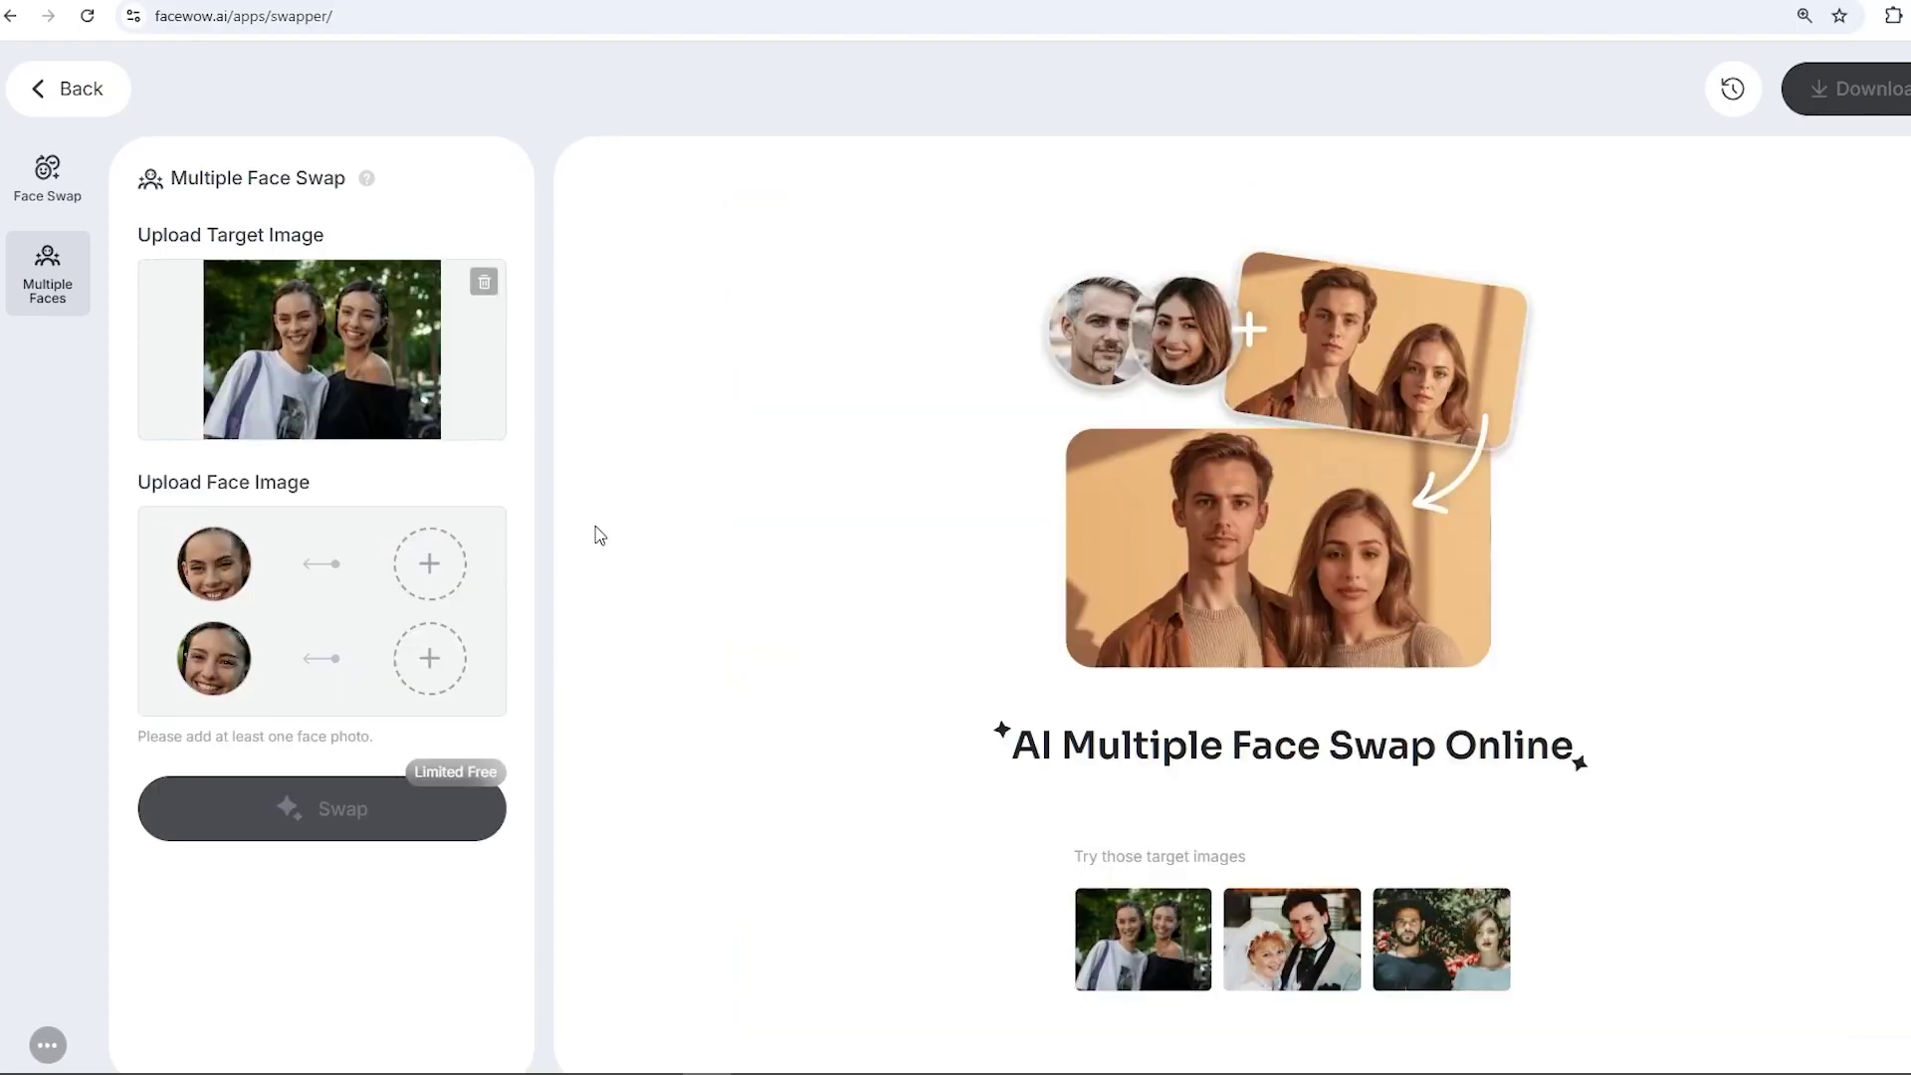
pyautogui.click(453, 582)
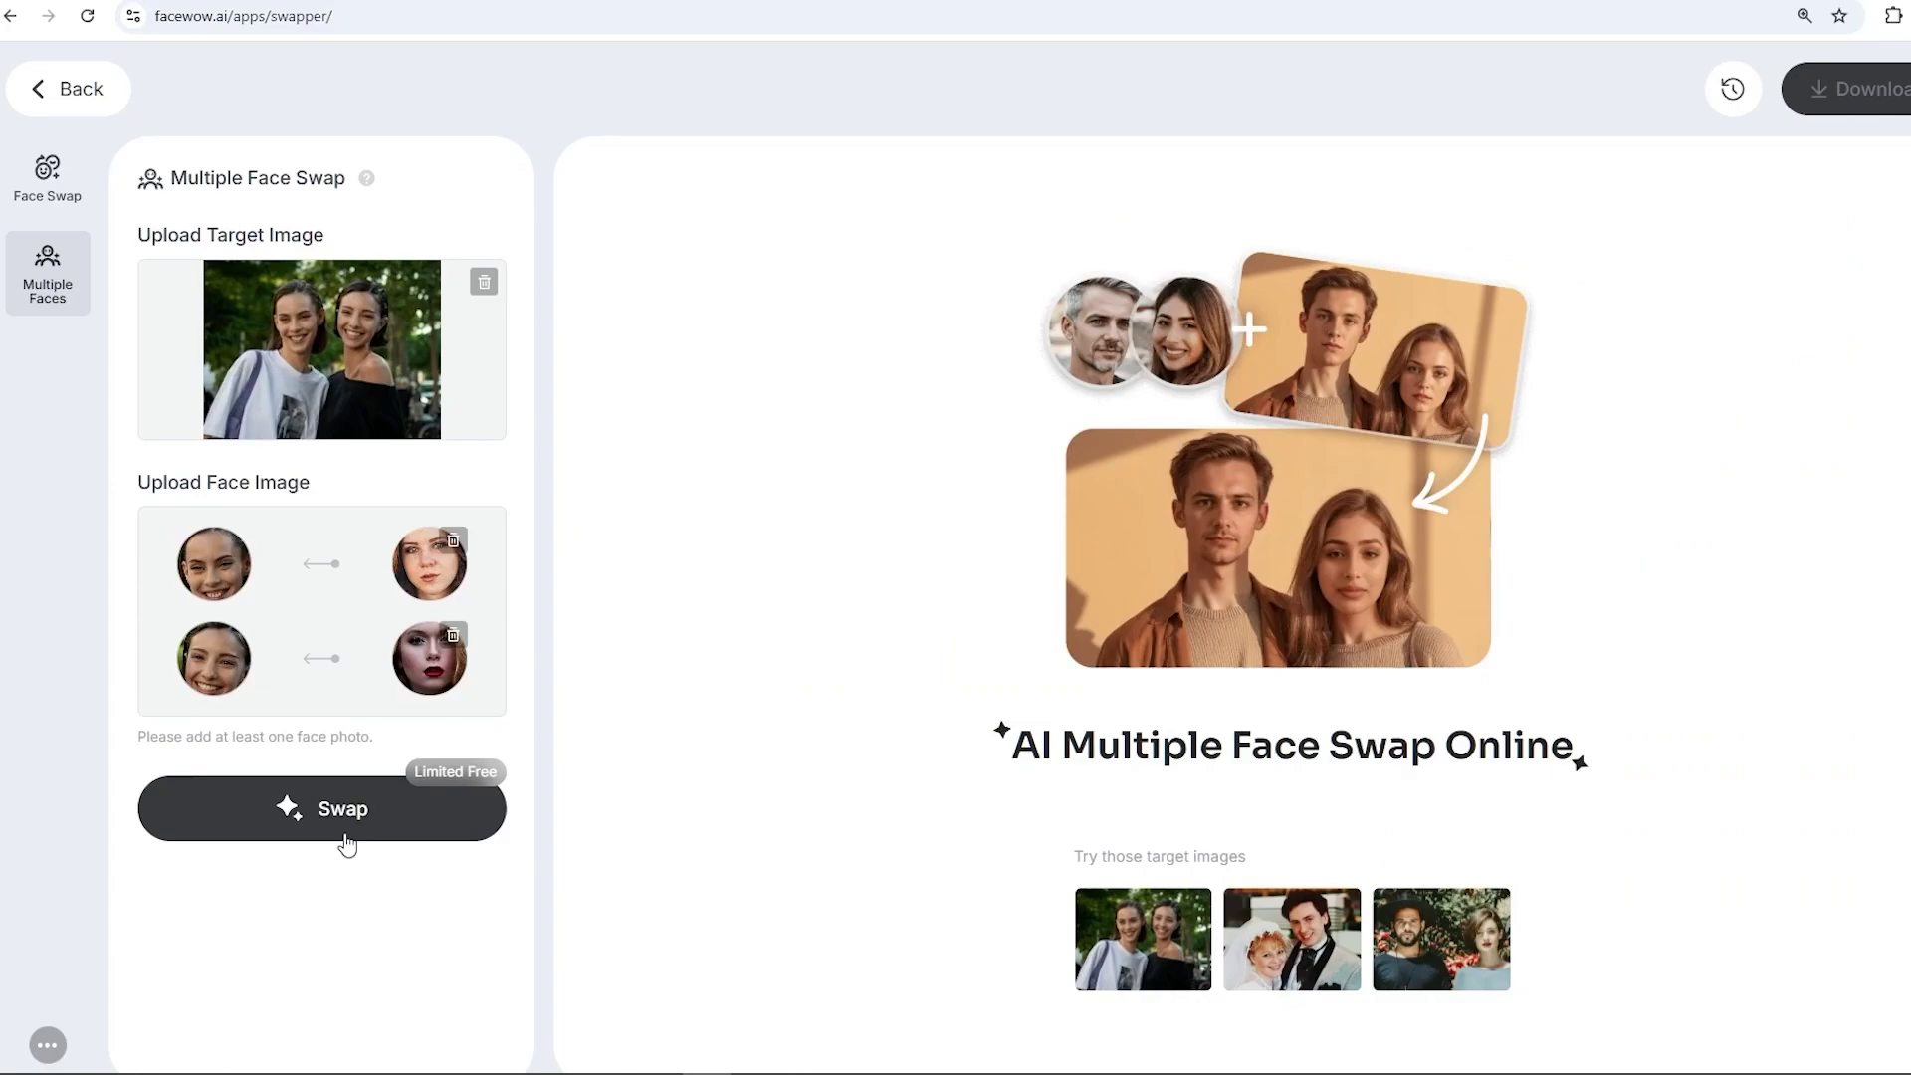
pyautogui.click(347, 844)
pyautogui.click(1813, 998)
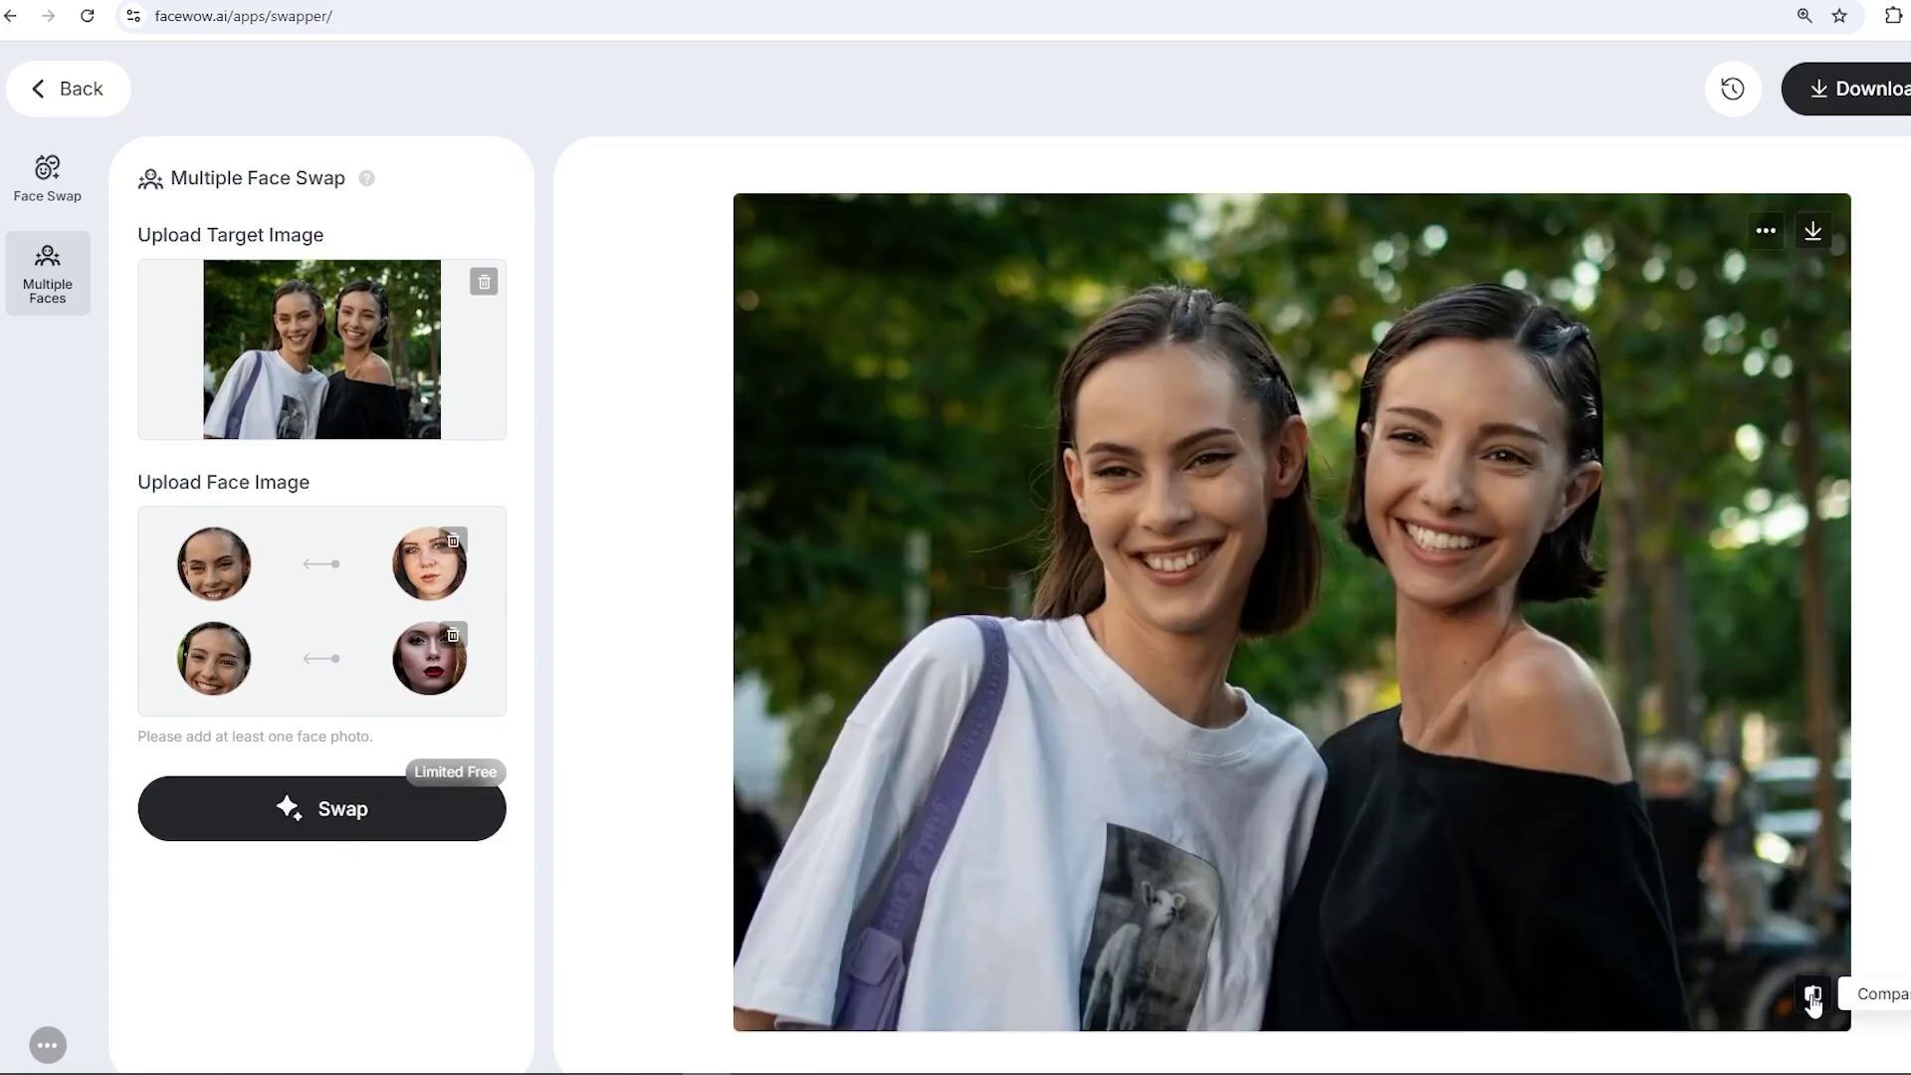
# Replace the first woman's new face, swap again, and compare the updated result
pyautogui.click(453, 542)
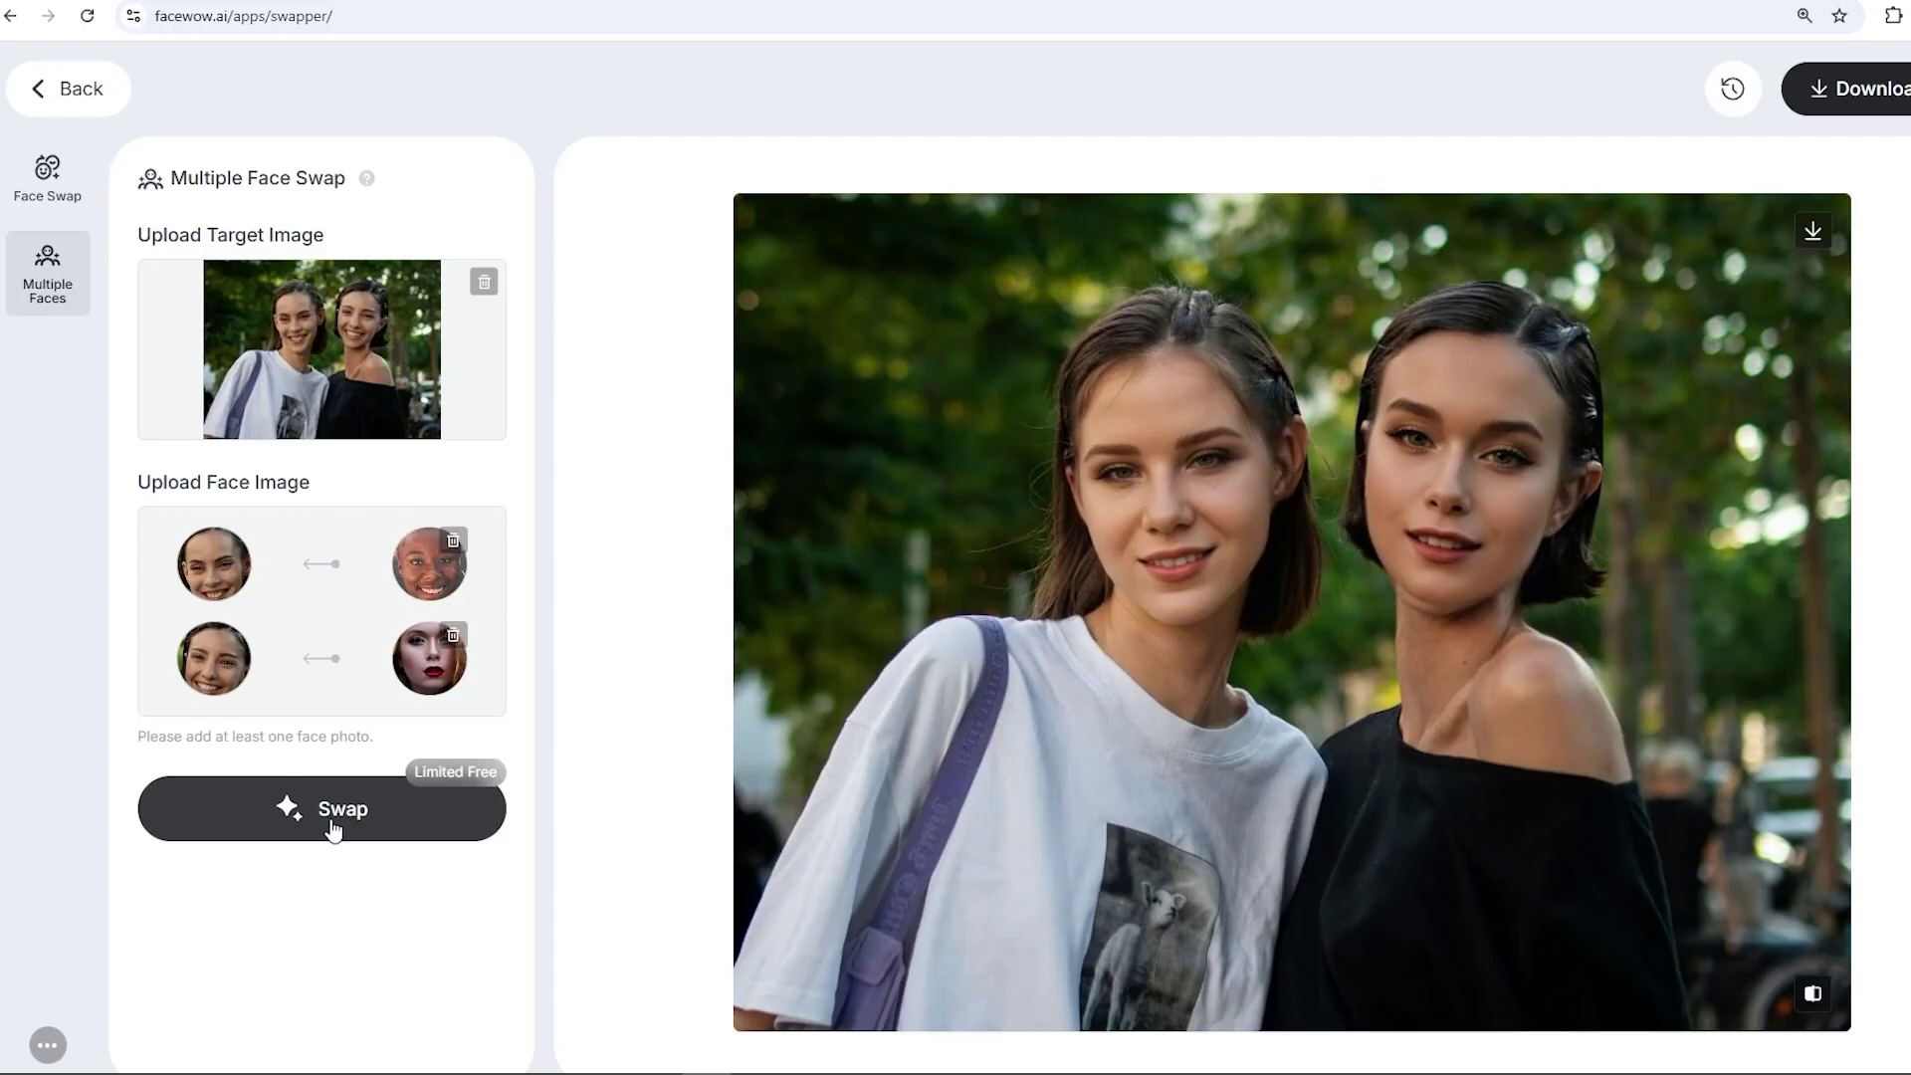
pyautogui.click(333, 829)
pyautogui.click(1814, 998)
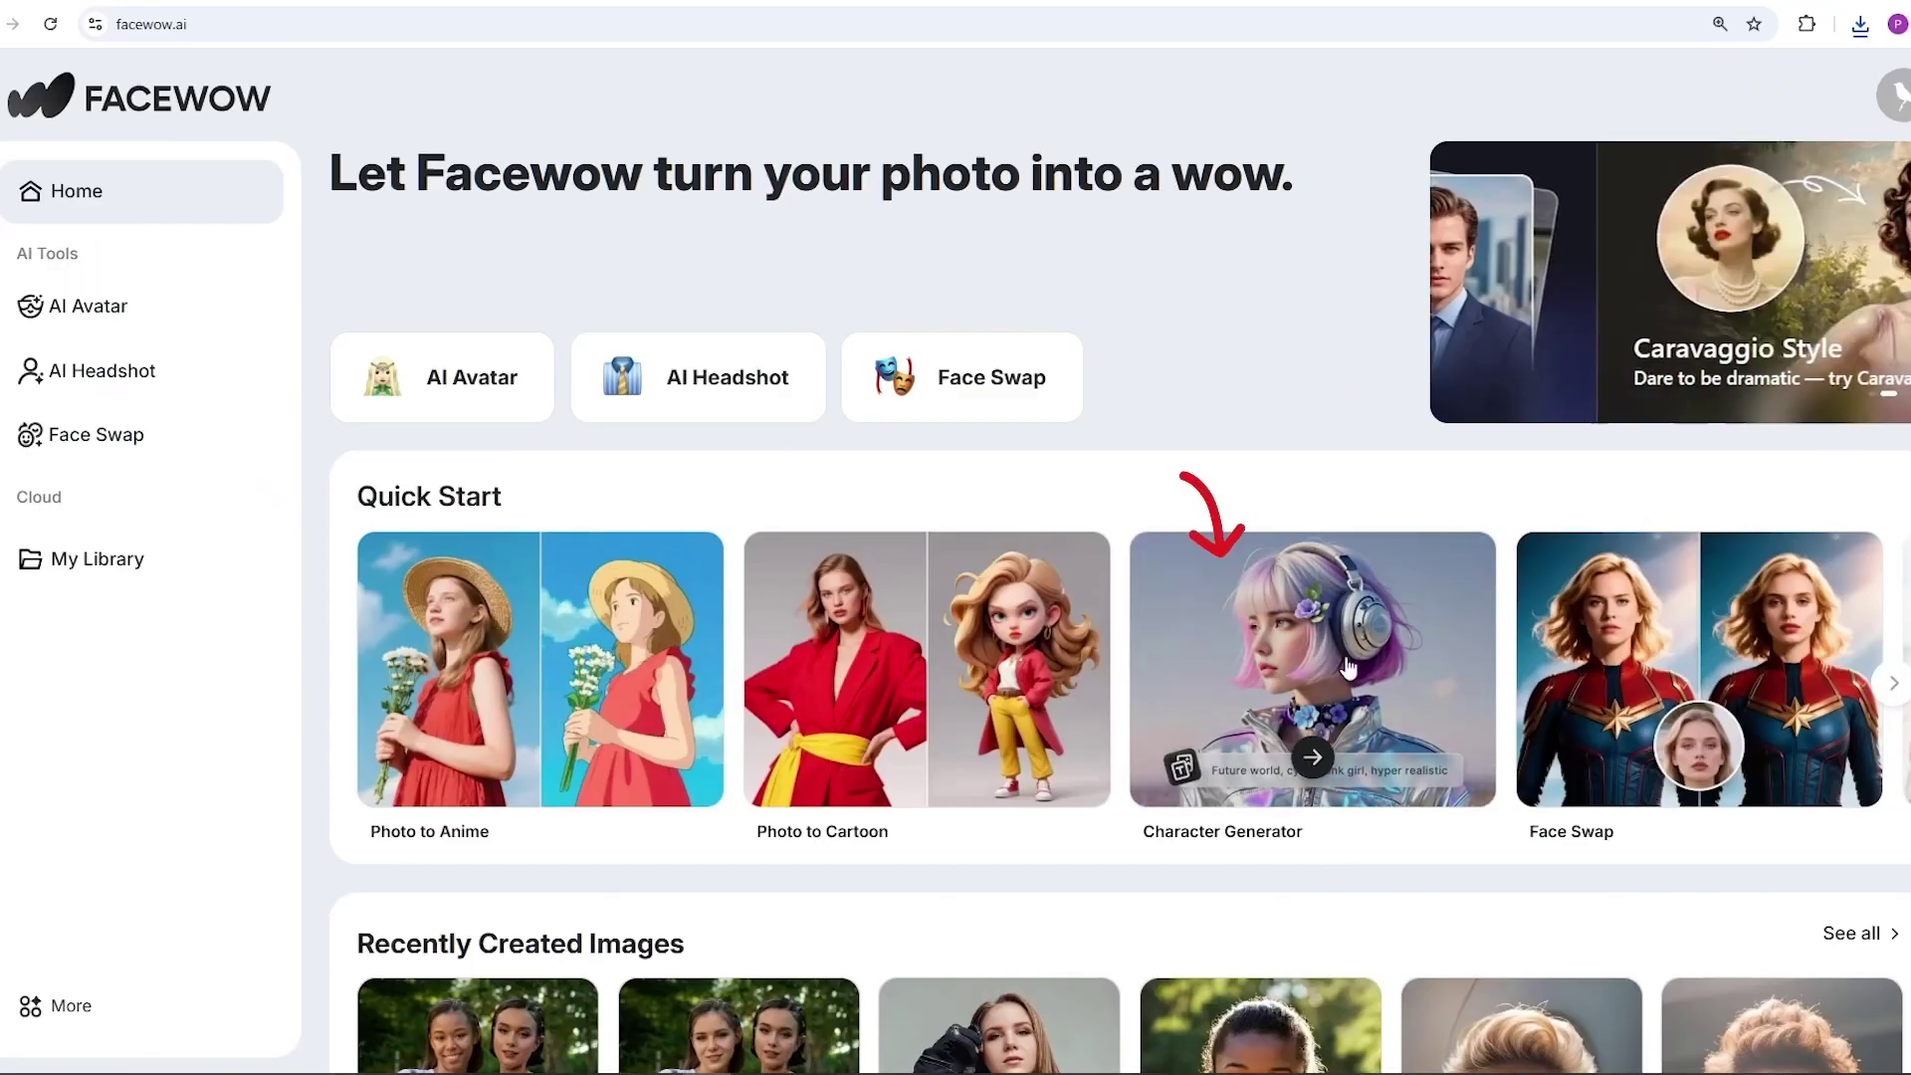
# Open the character generator and view the Anime, Cyberpunk, Pixel Art and Fantasy style samples
pyautogui.click(1299, 622)
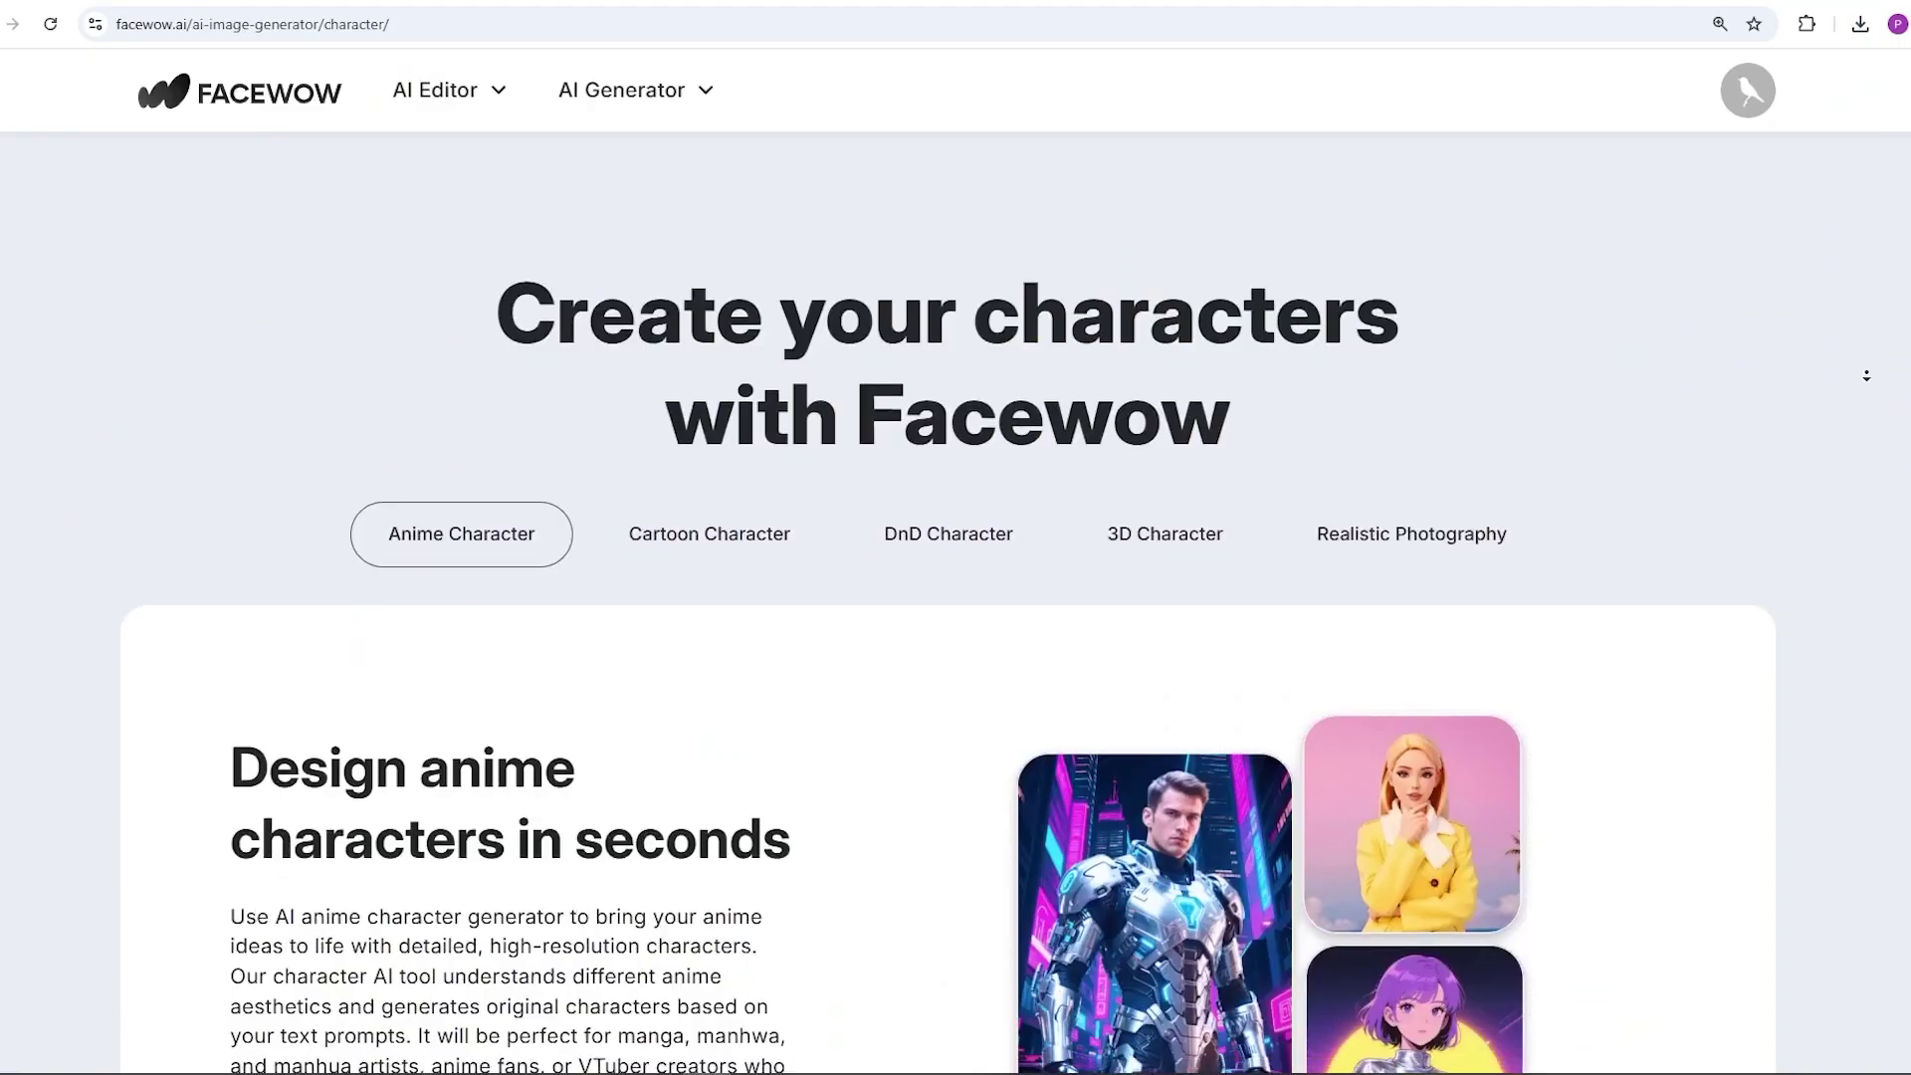
pyautogui.scroll(-2, 1299, 622)
pyautogui.scroll(-10, 1867, 418)
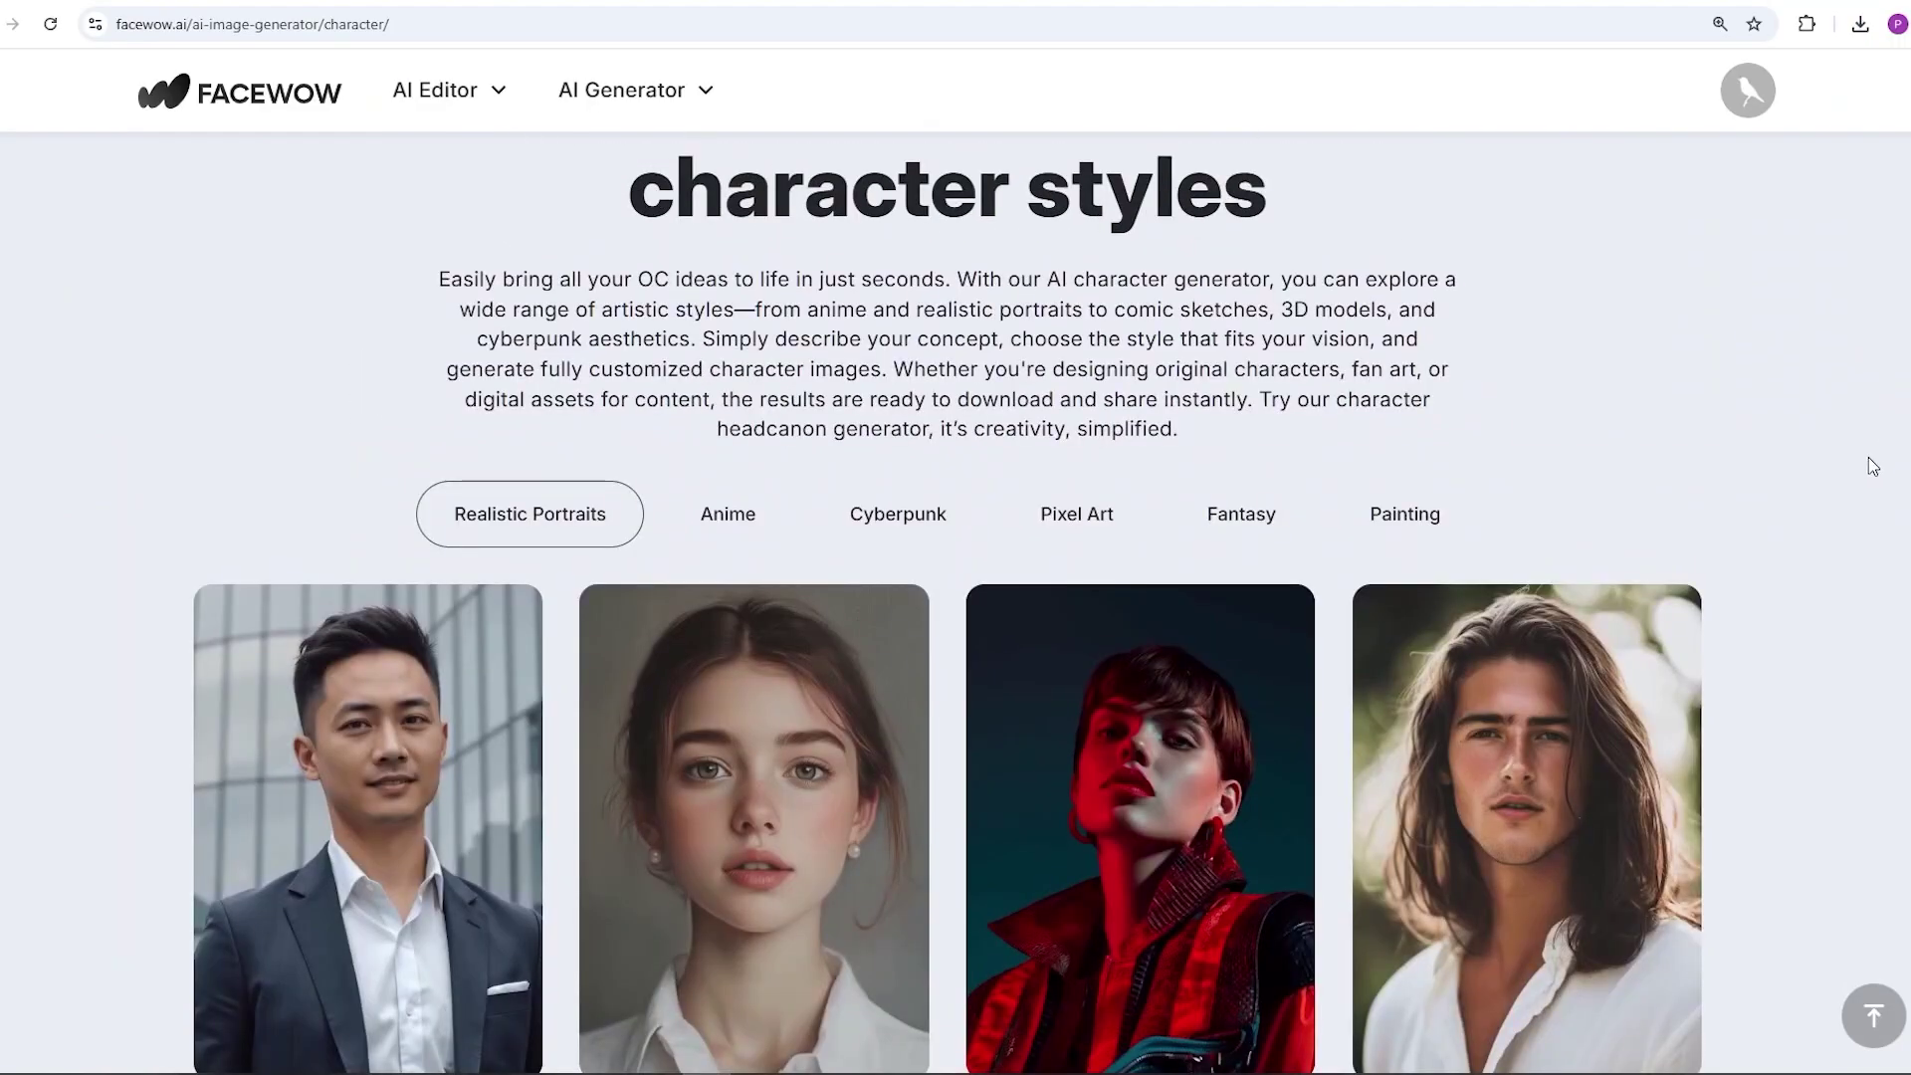
pyautogui.click(743, 535)
pyautogui.click(898, 524)
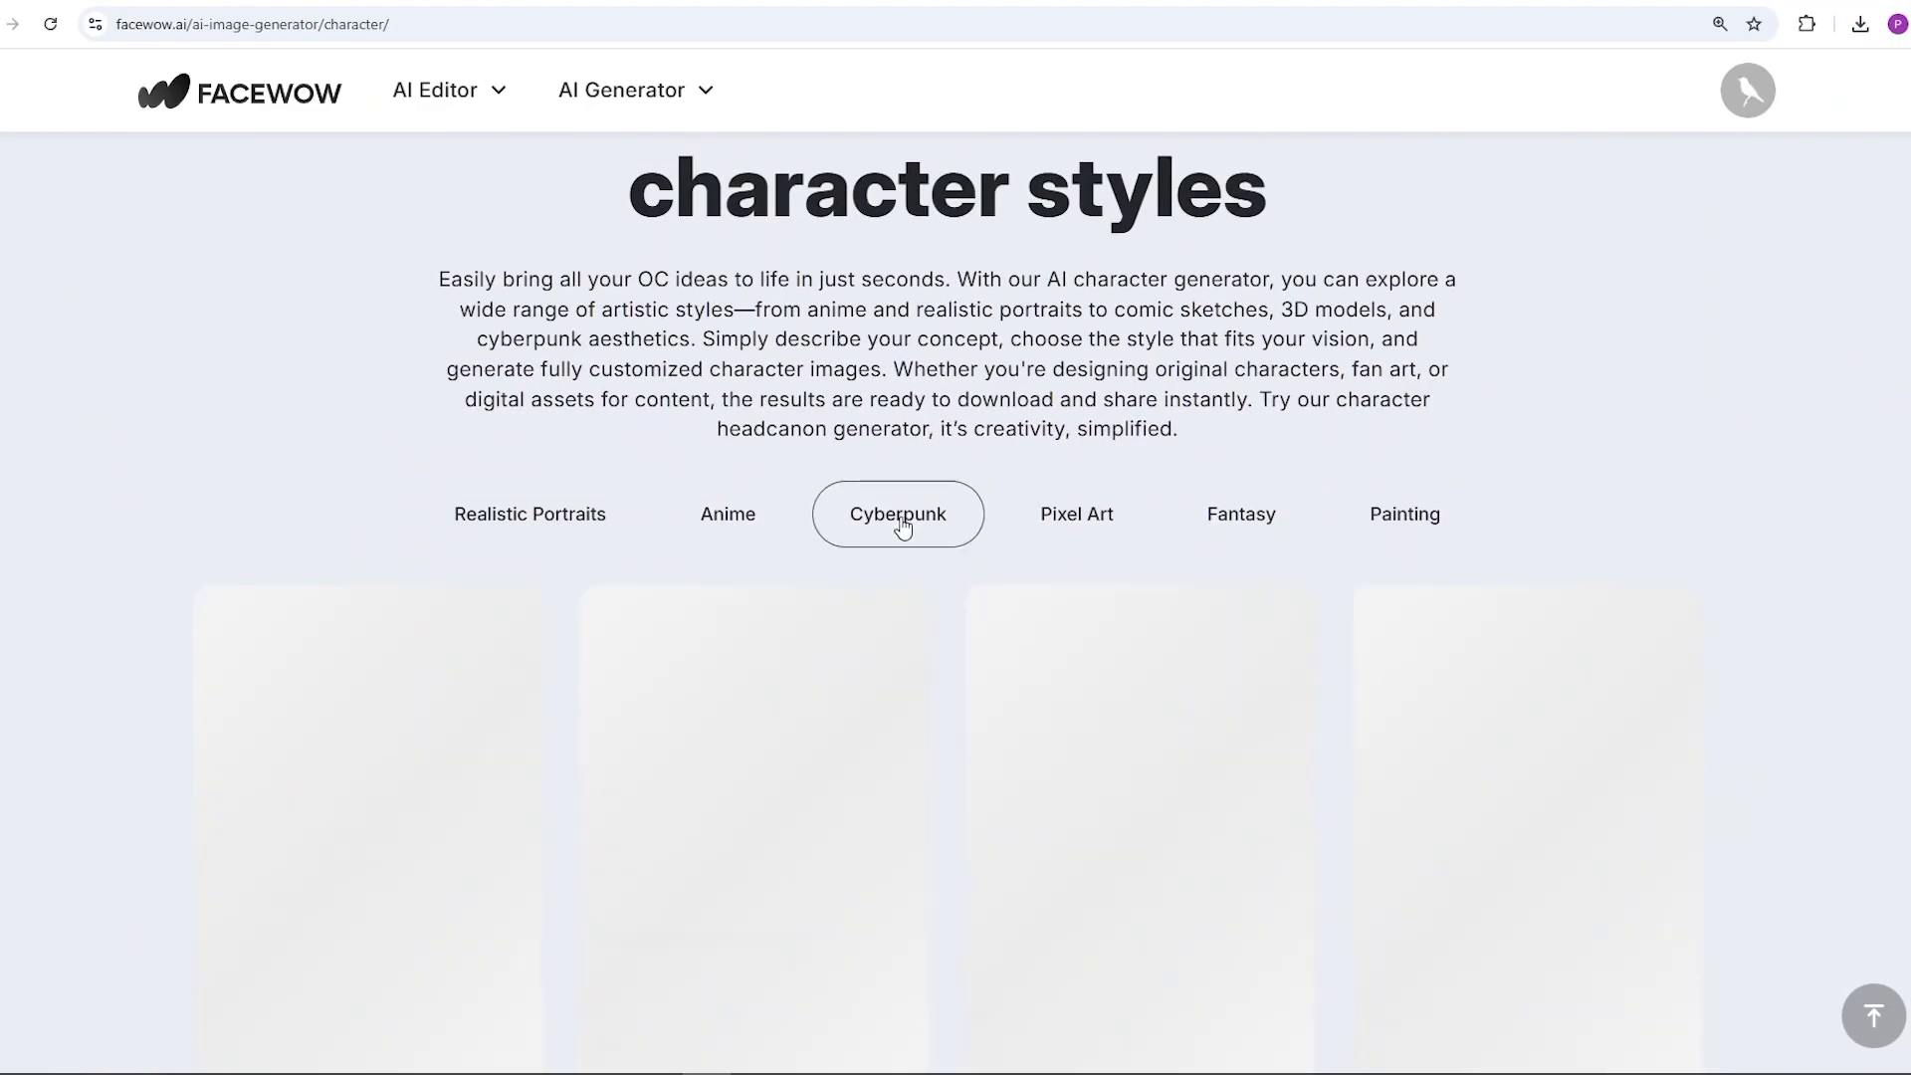
pyautogui.click(1094, 522)
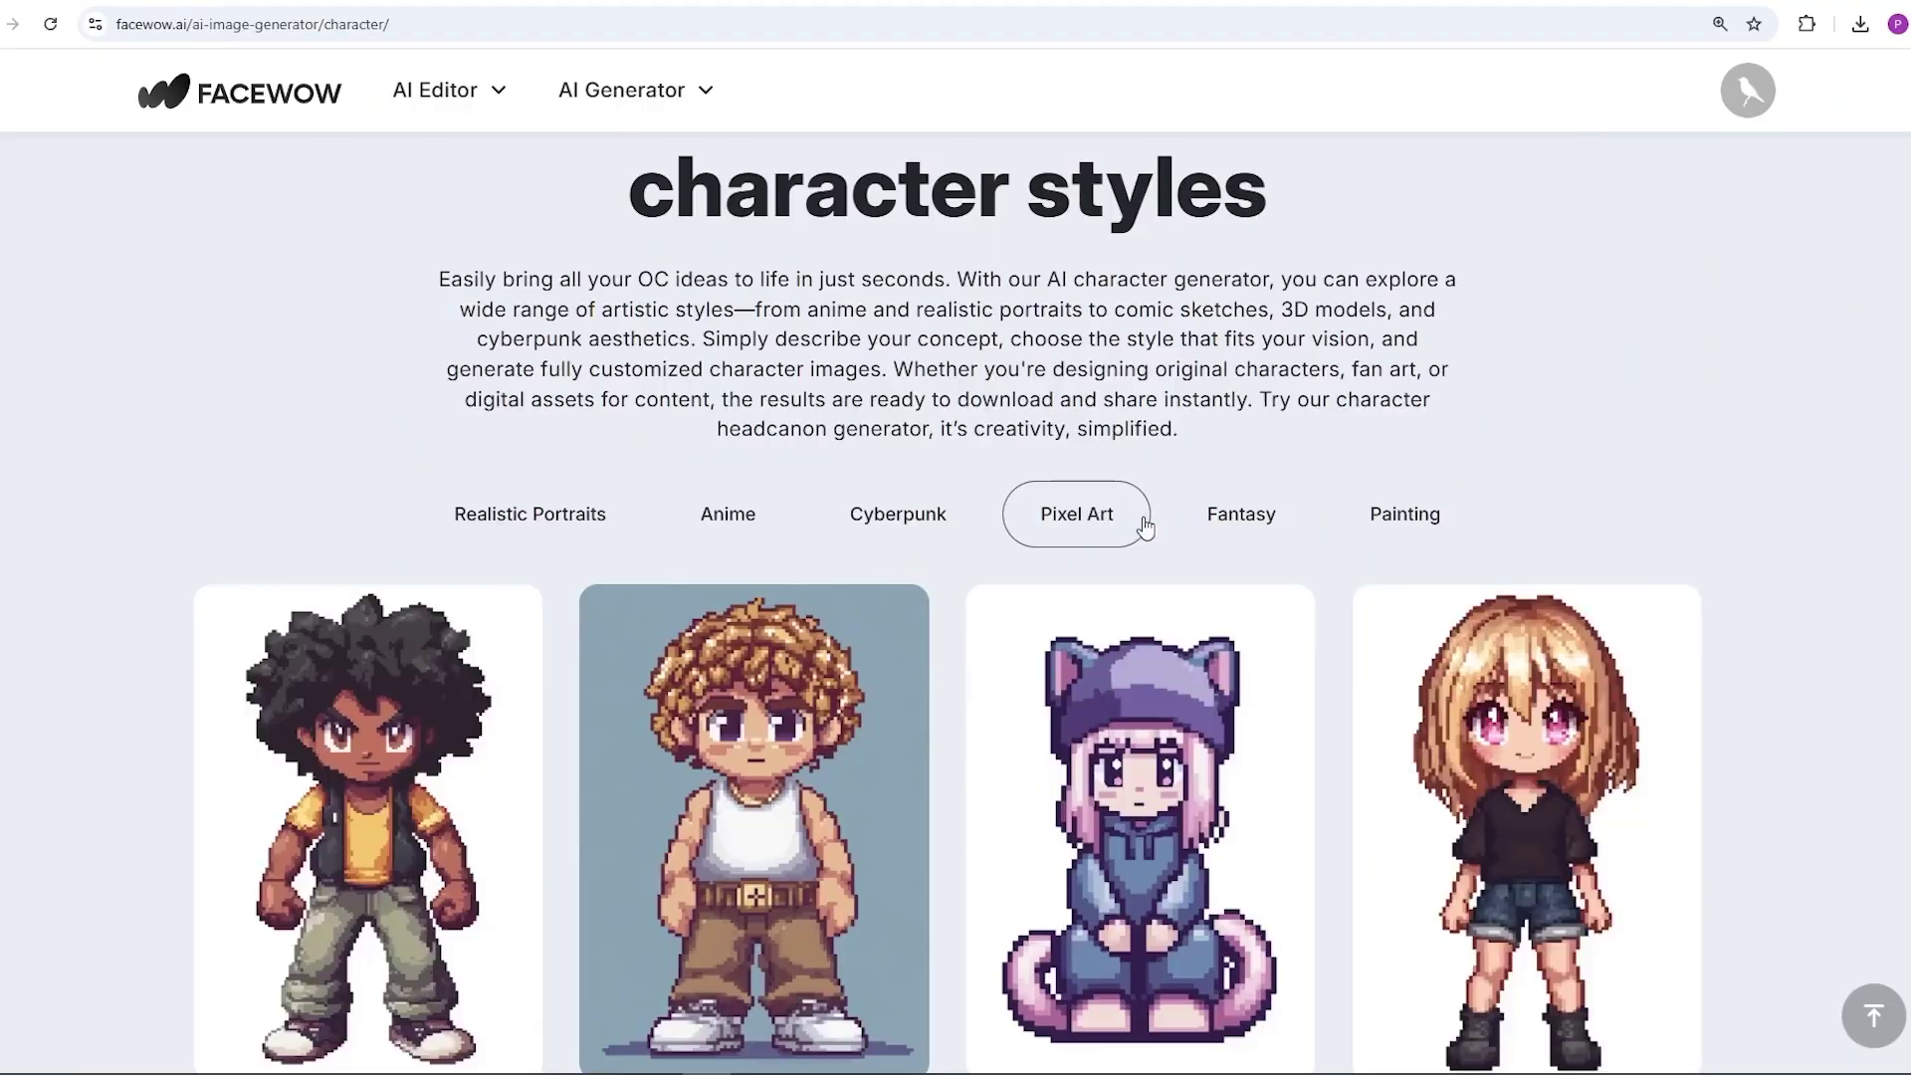
pyautogui.click(1234, 525)
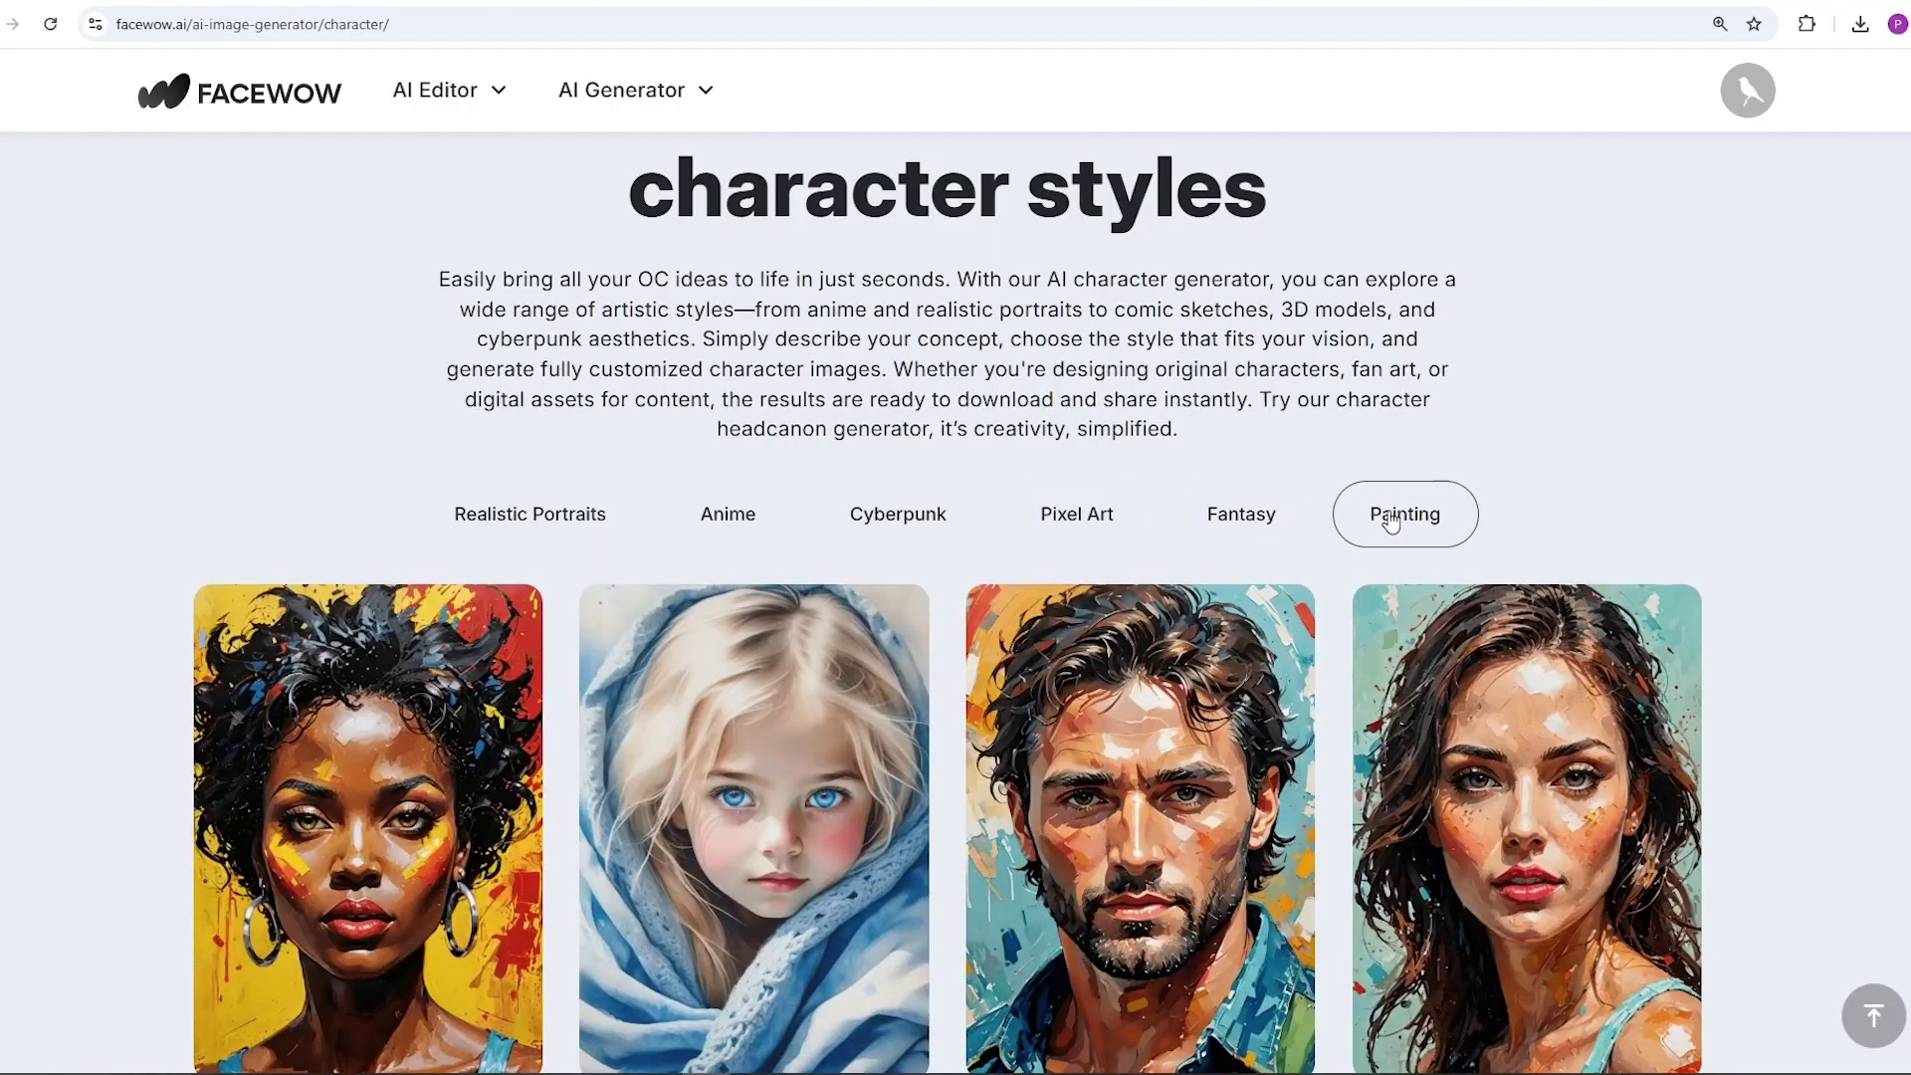
# Scroll through the remaining character samples and advance the sample carousel
pyautogui.scroll(-6, 1799, 586)
pyautogui.scroll(-5, 1800, 586)
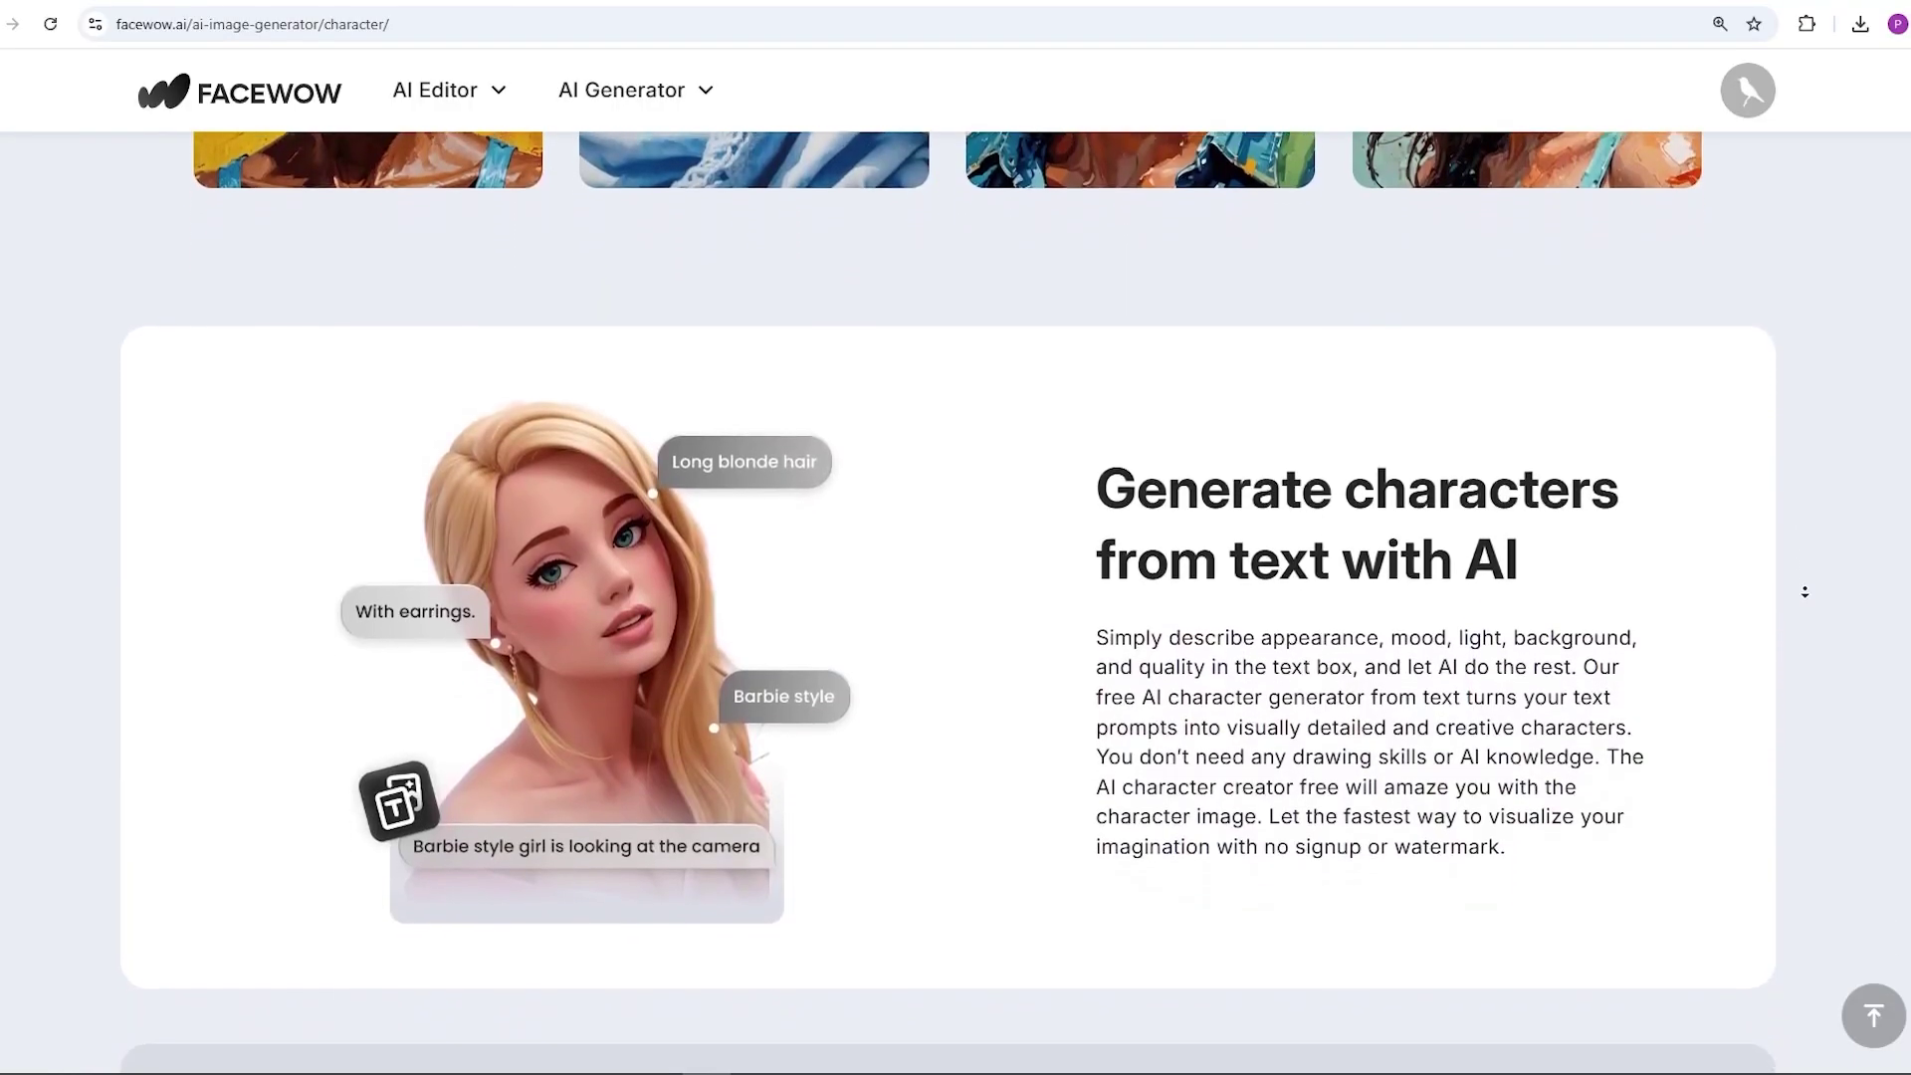
pyautogui.scroll(-20, 1836, 612)
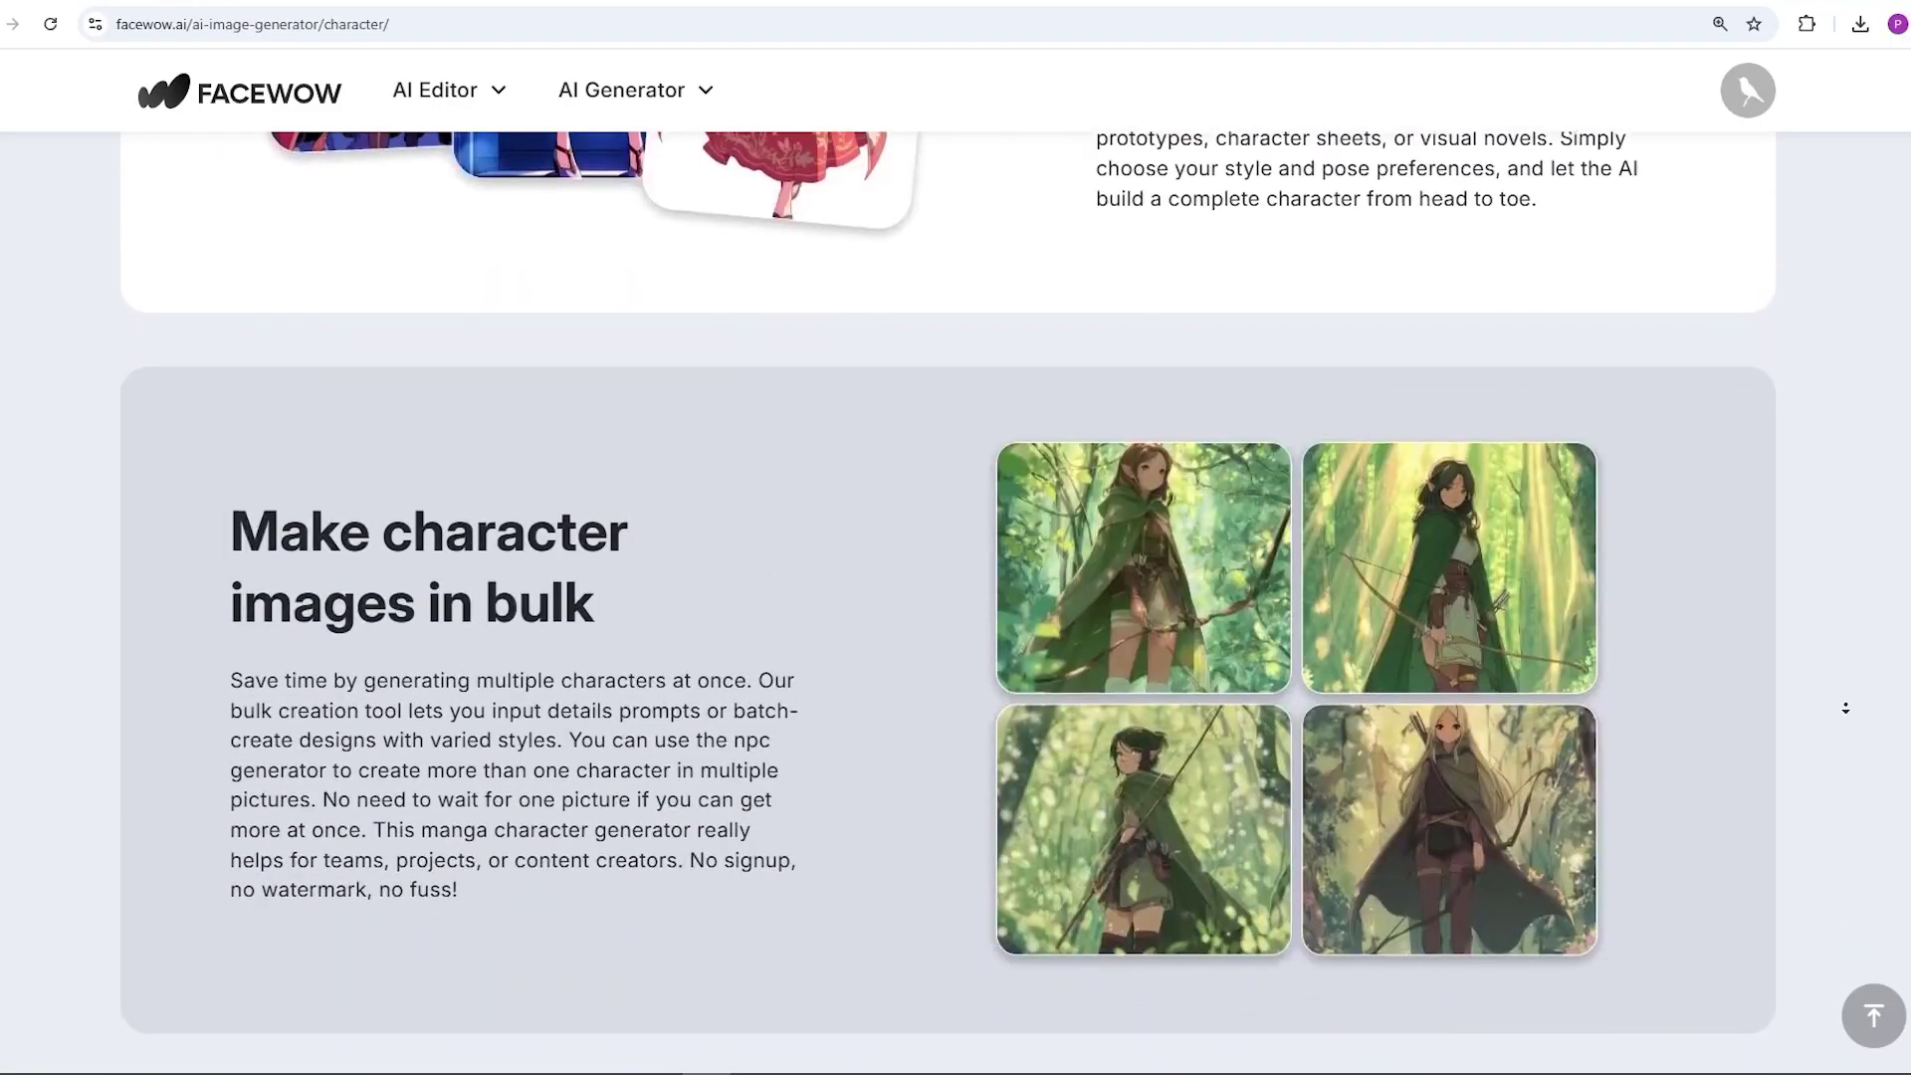
pyautogui.click(1849, 709)
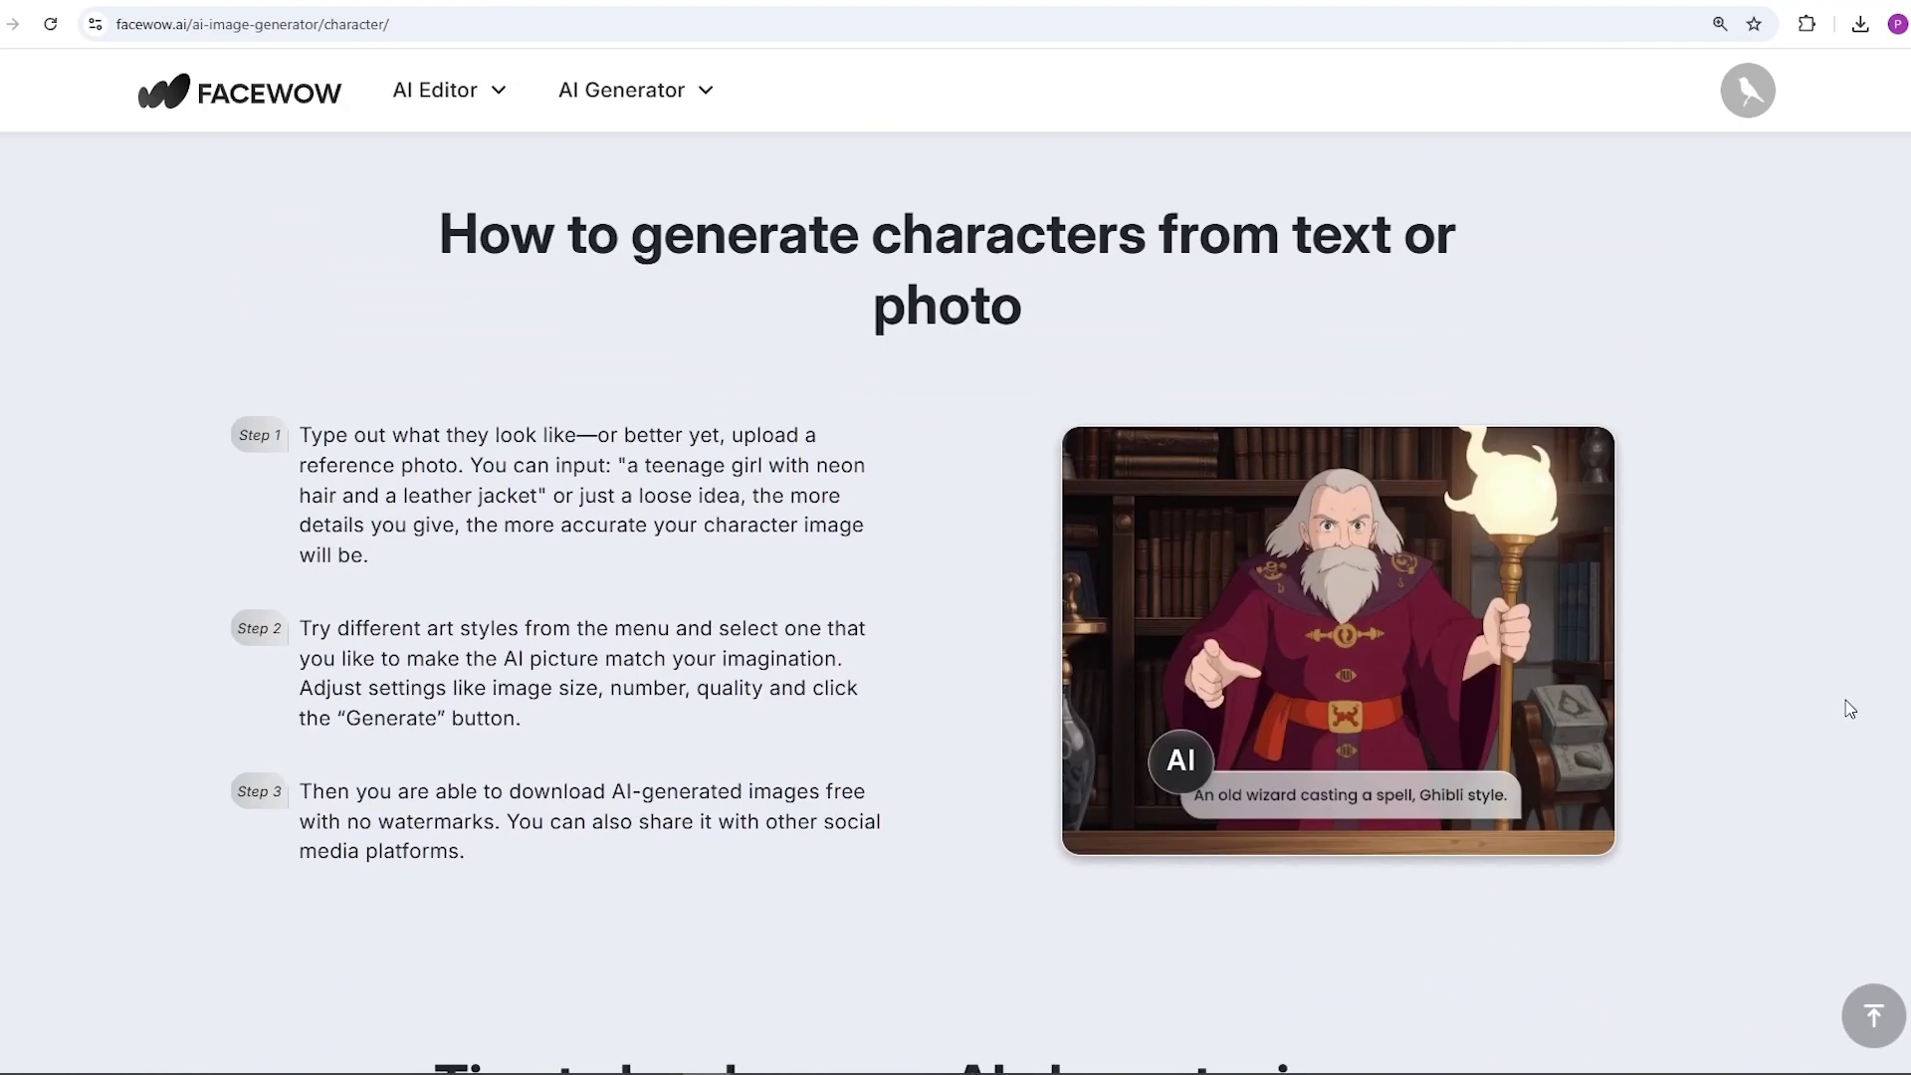
pyautogui.scroll(-6, 1856, 714)
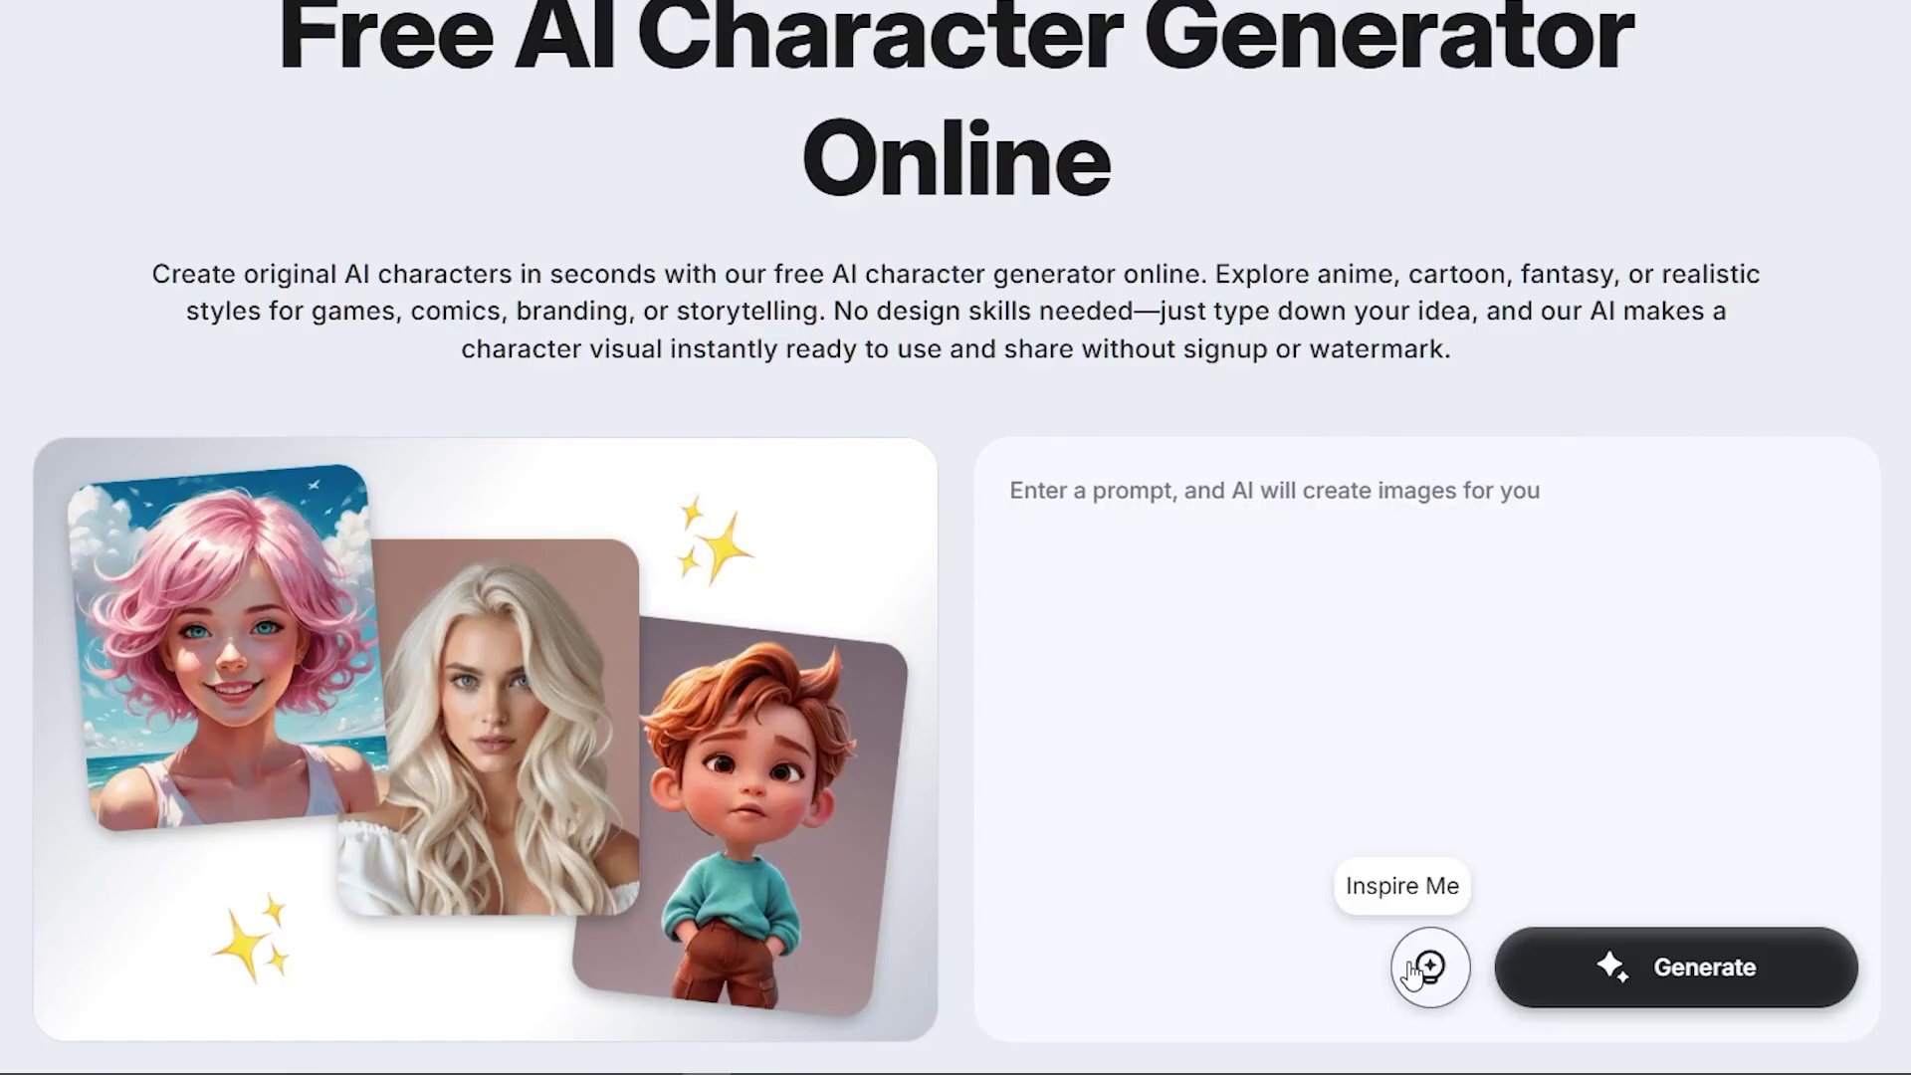
# Fill in a suggested rugged survivor prompt and generate character images from it
pyautogui.click(1416, 971)
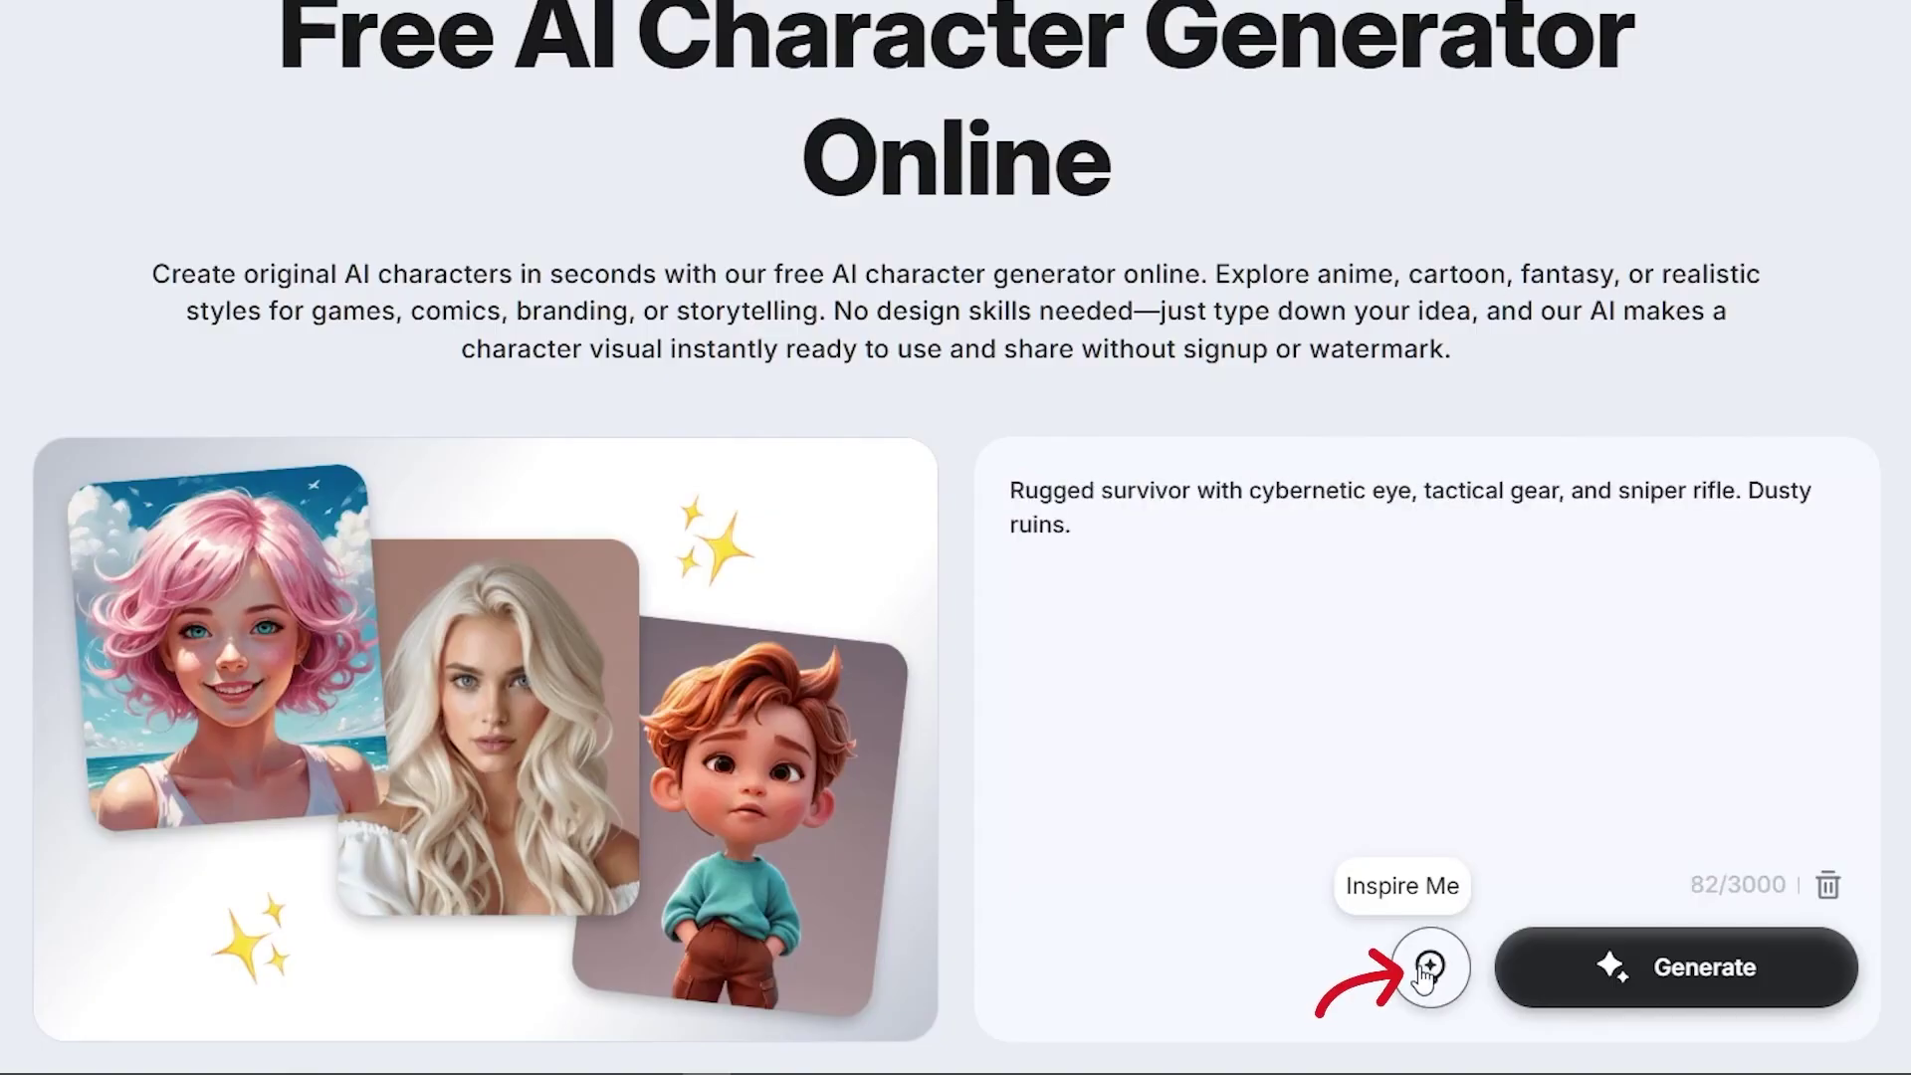
pyautogui.click(1635, 977)
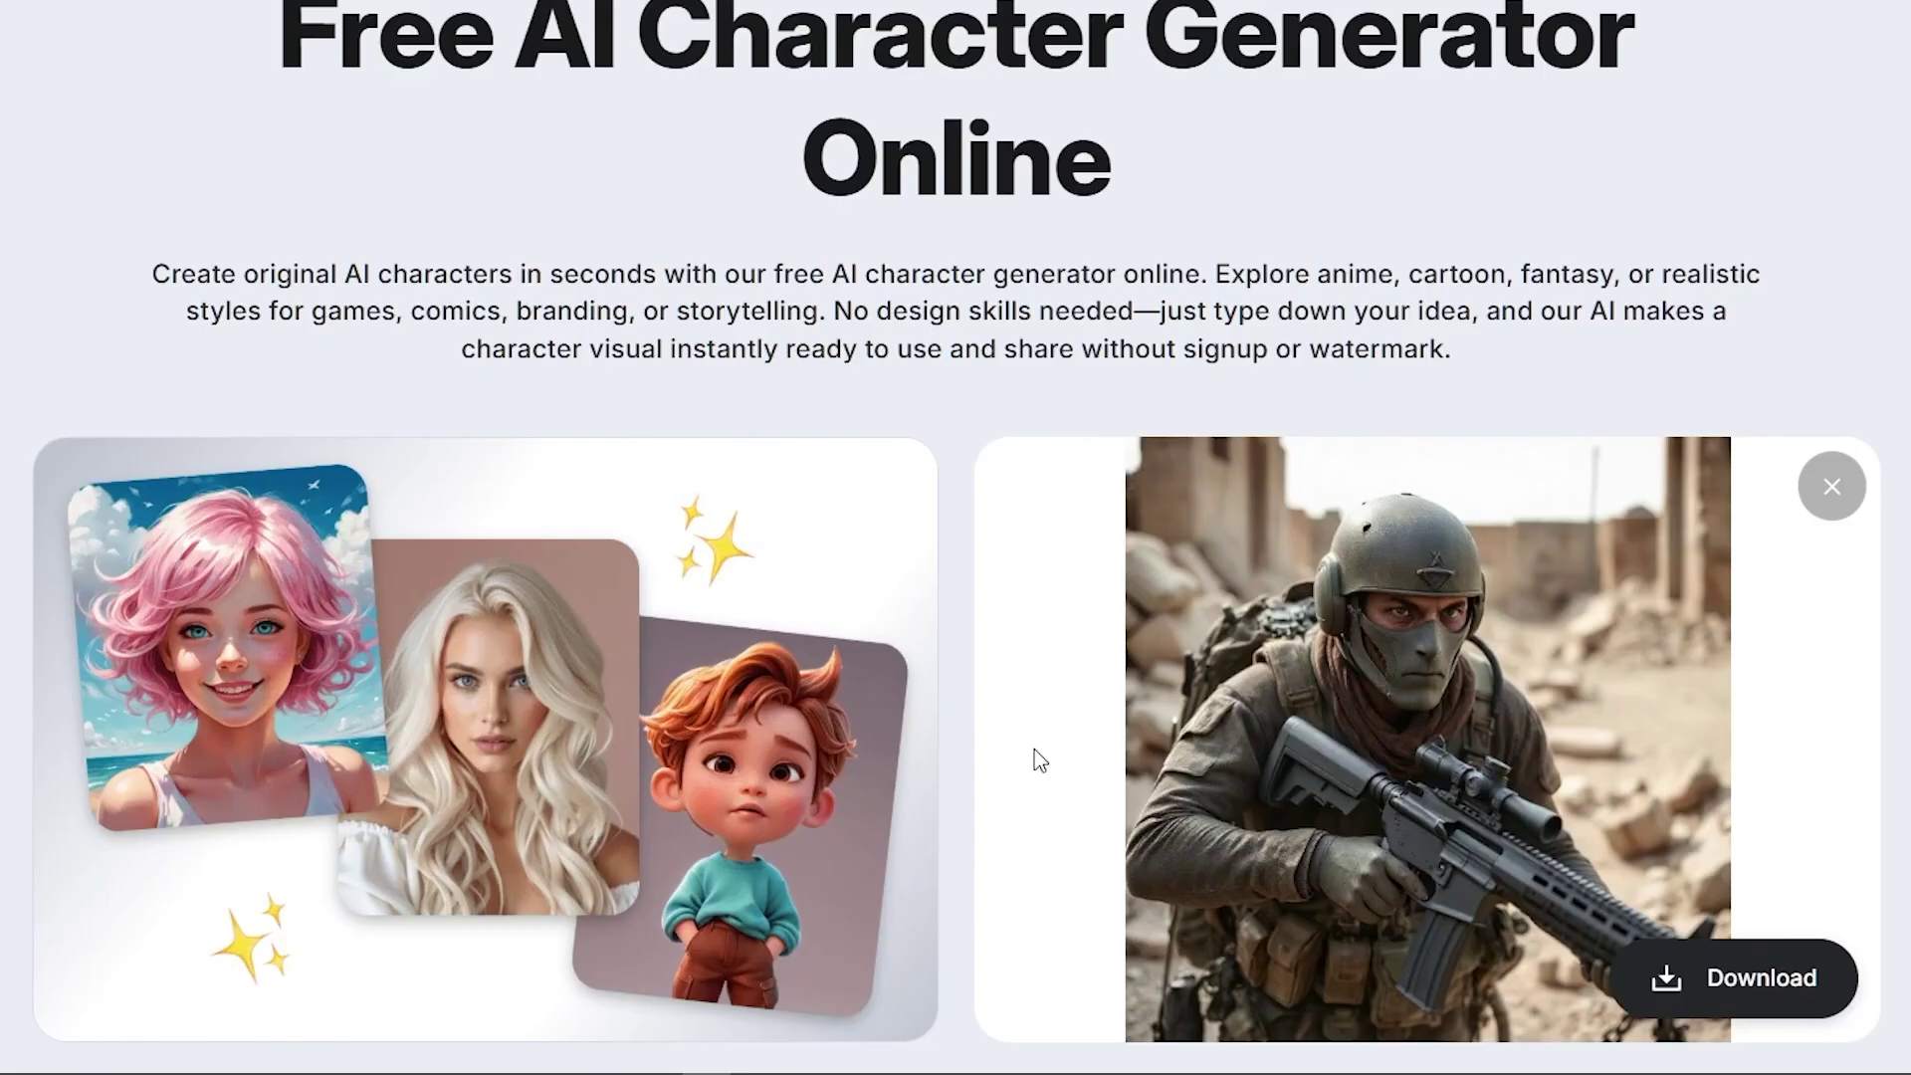
pyautogui.click(1668, 1002)
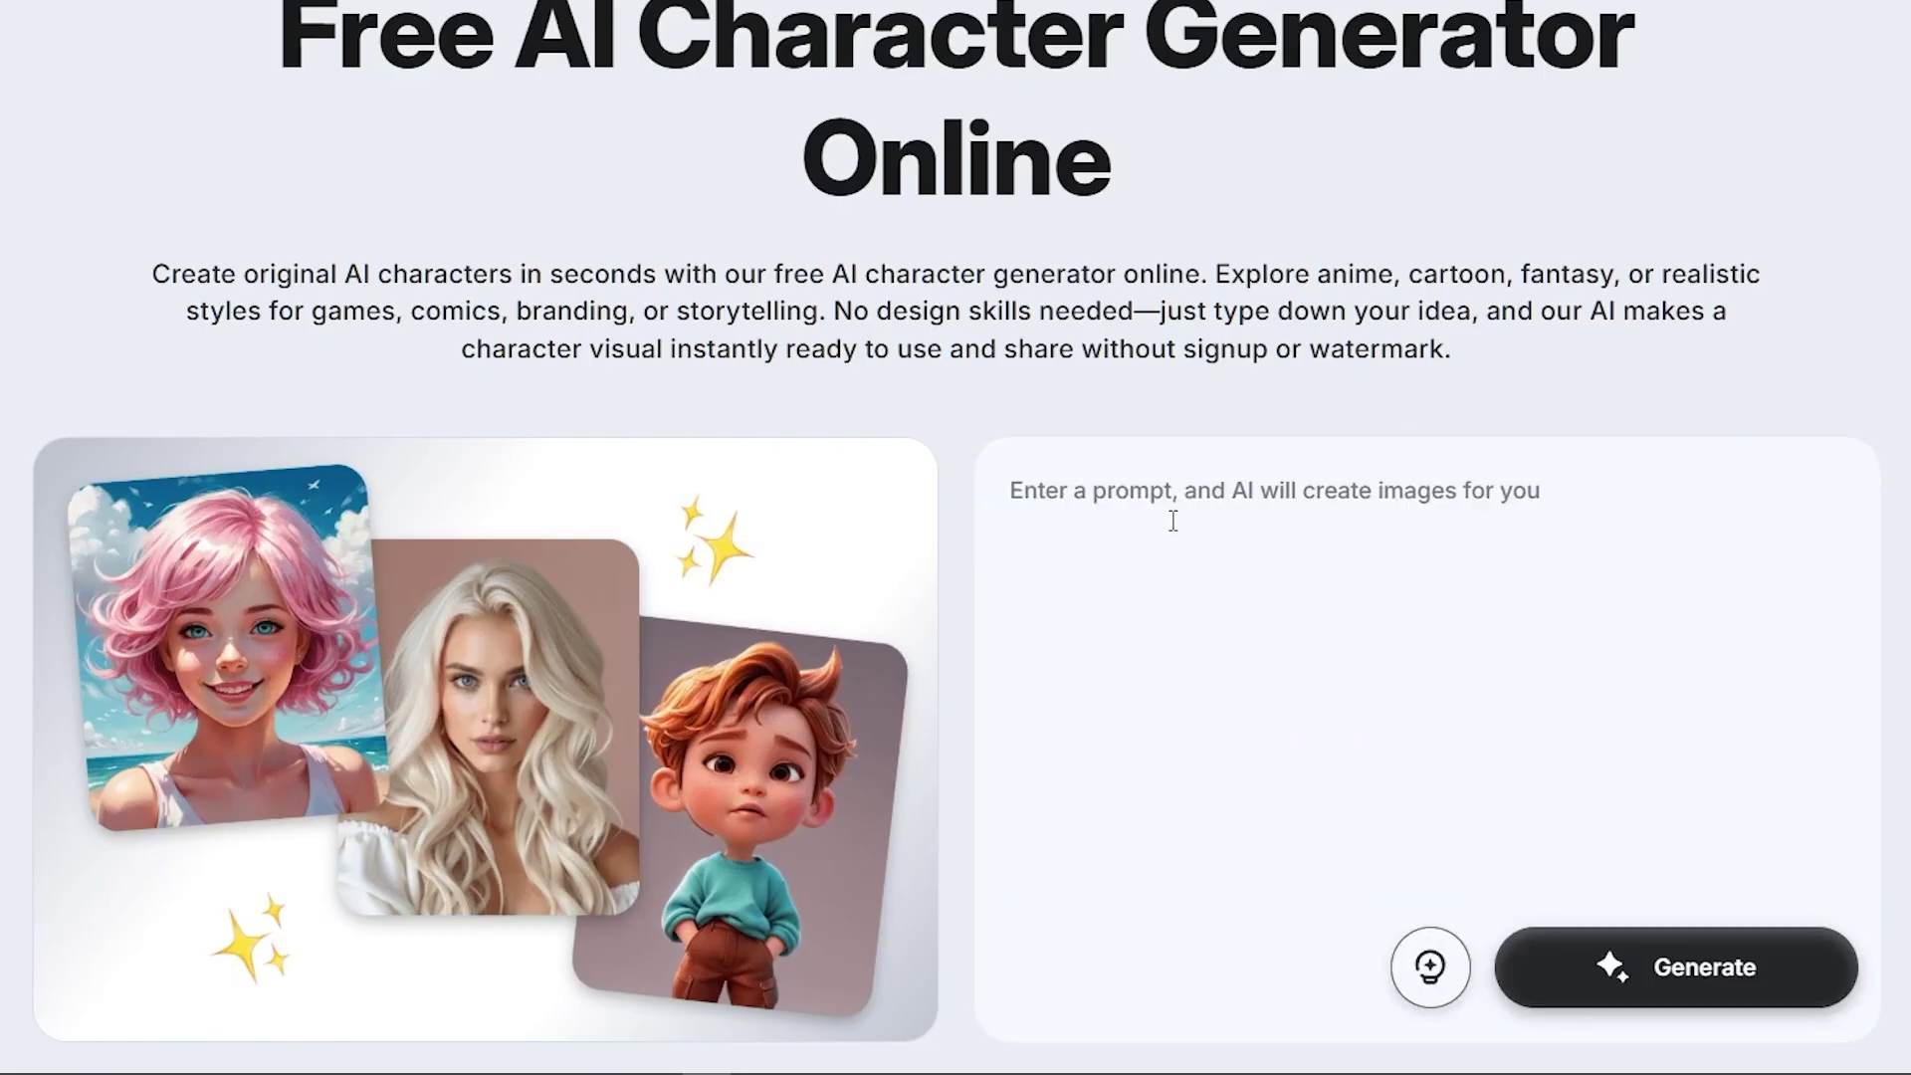
# Generate the sunset rooftop couple image, then paste the silver-haired umbrella girl prompt
pyautogui.write('A young couple standing on a rooftop at sunset, wind in their hair, city skyline glowing behind them, cinematic lighting, soft focus, emotional expression, 35mm film look')
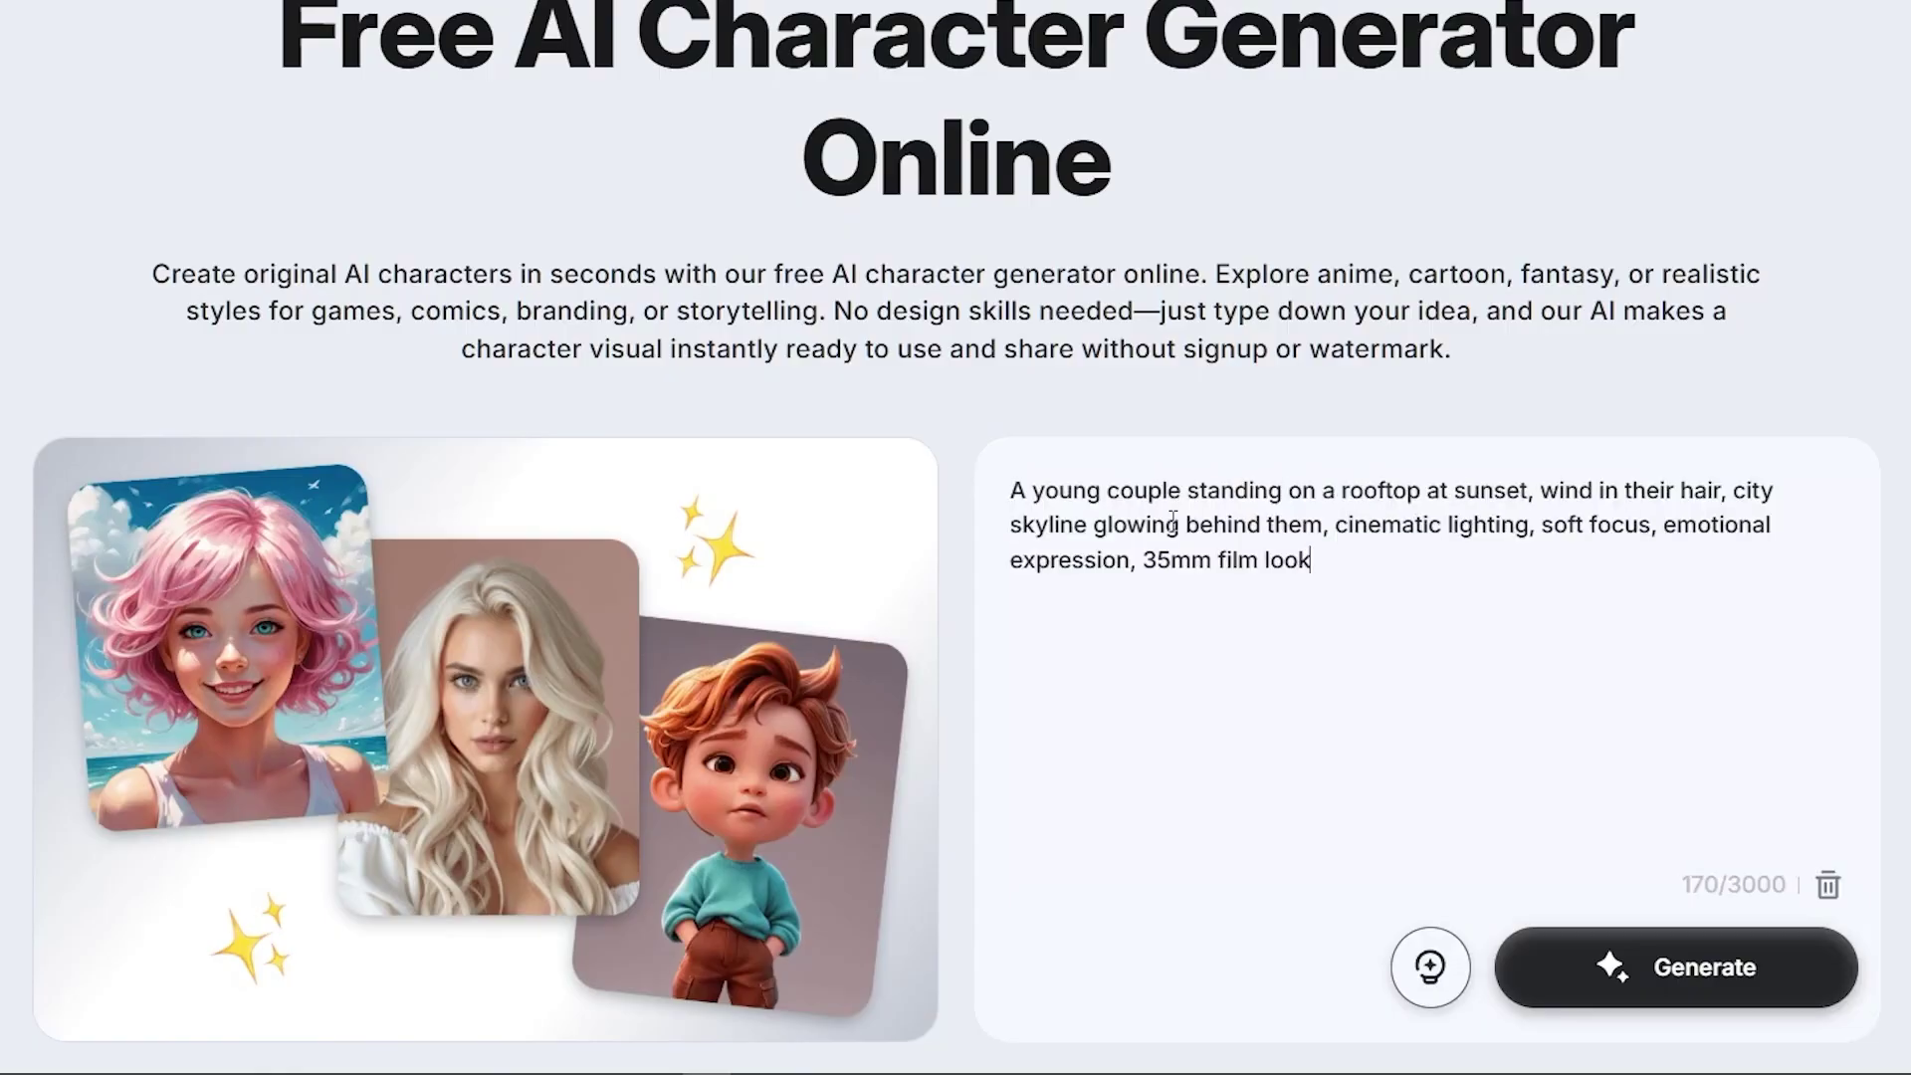
pyautogui.write('.')
pyautogui.click(1692, 973)
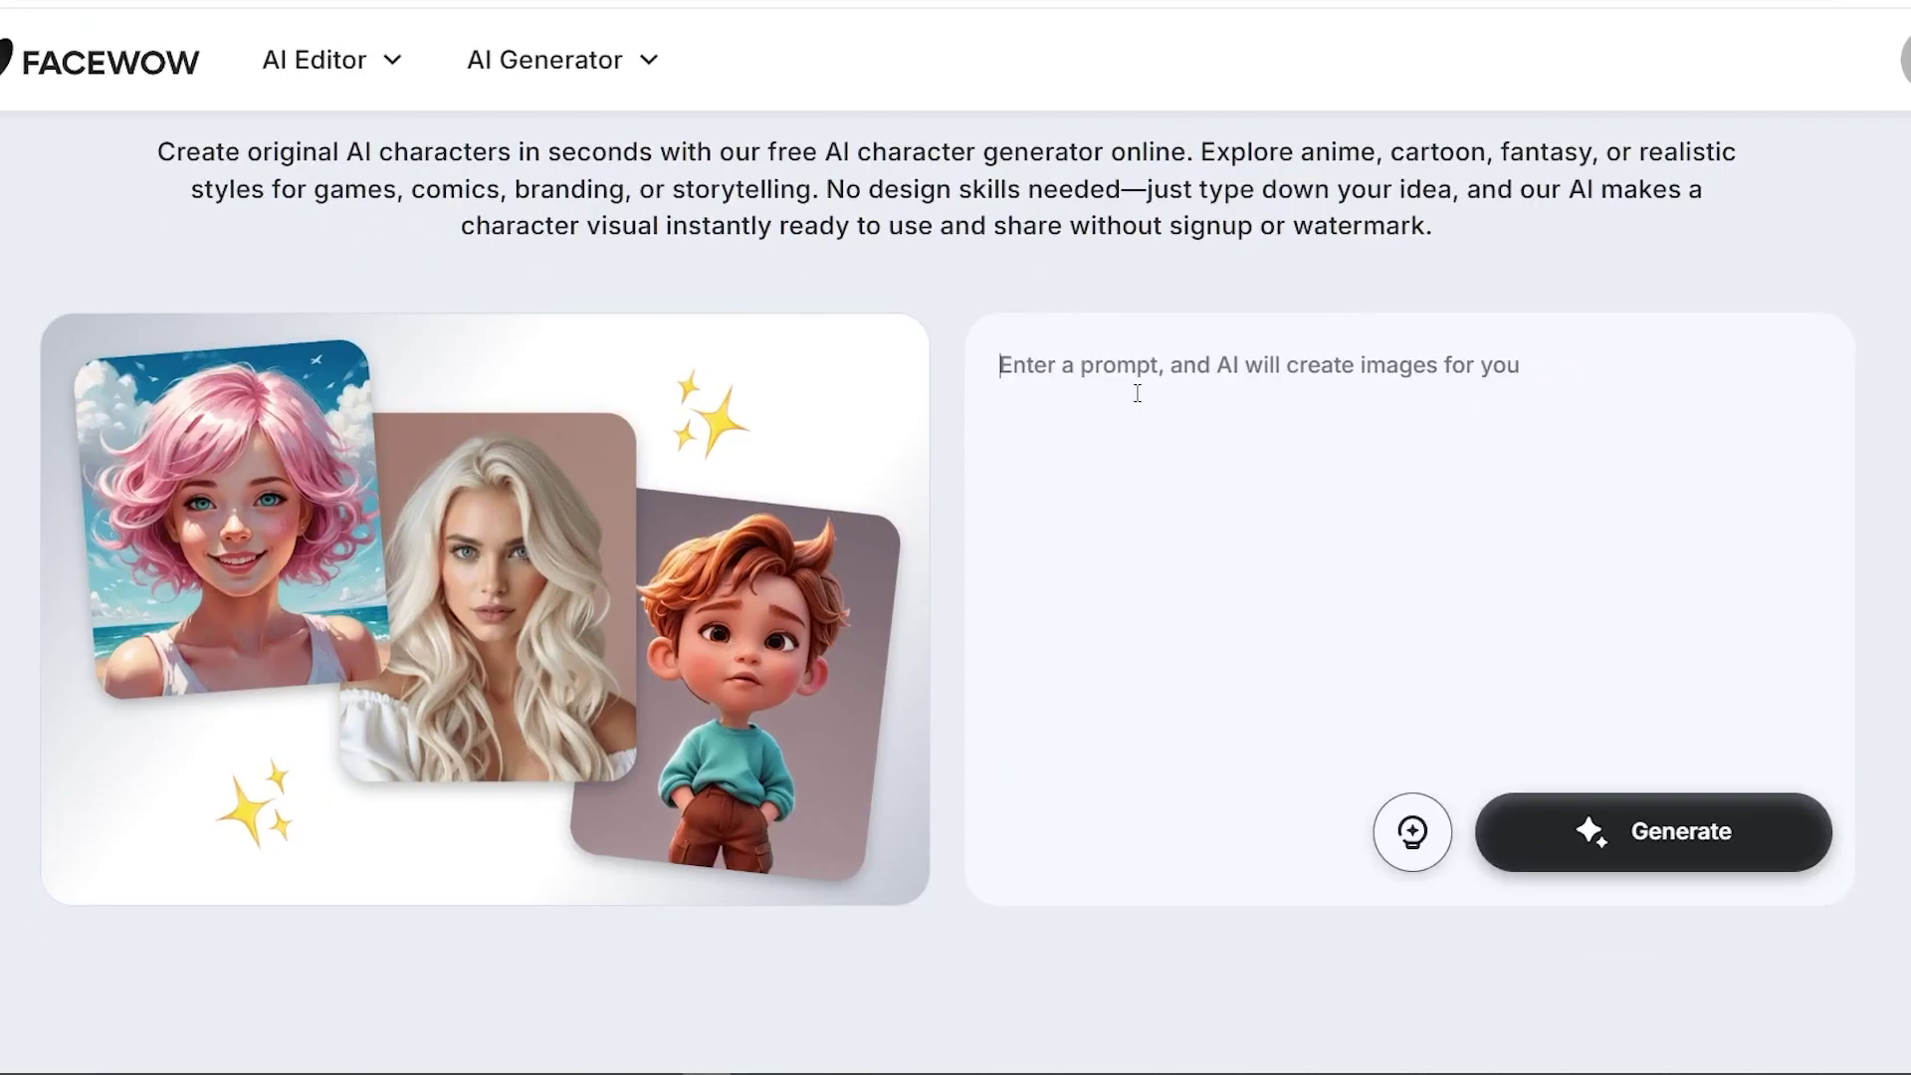
pyautogui.write('A beautiful girl with flowing silver hair and glowing amber eyes, standing in a neon-lit alley after rain, holding a transparent umbrella — ultra-detailed, cinematic lighting, anime realism')
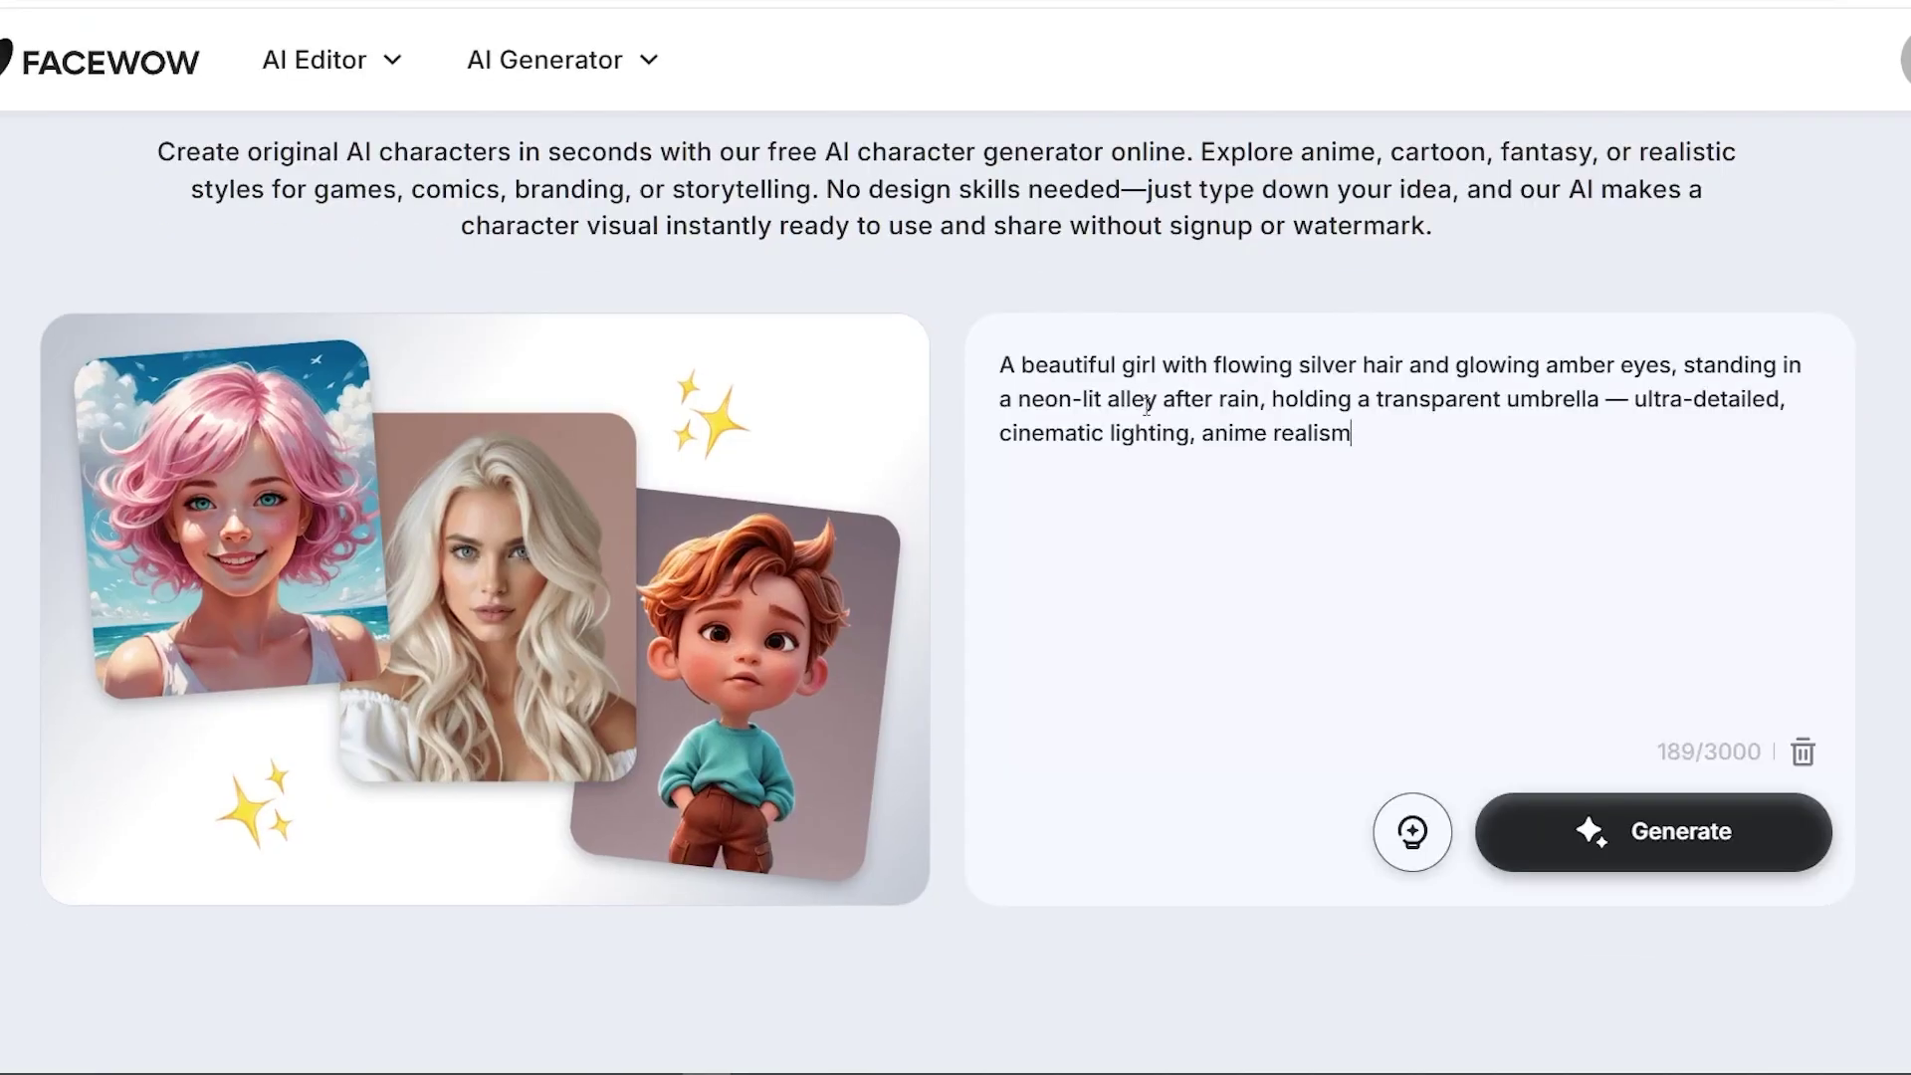
# Generate the umbrella girl, cloaked young man and café girl images, then close the last result
pyautogui.click(1645, 846)
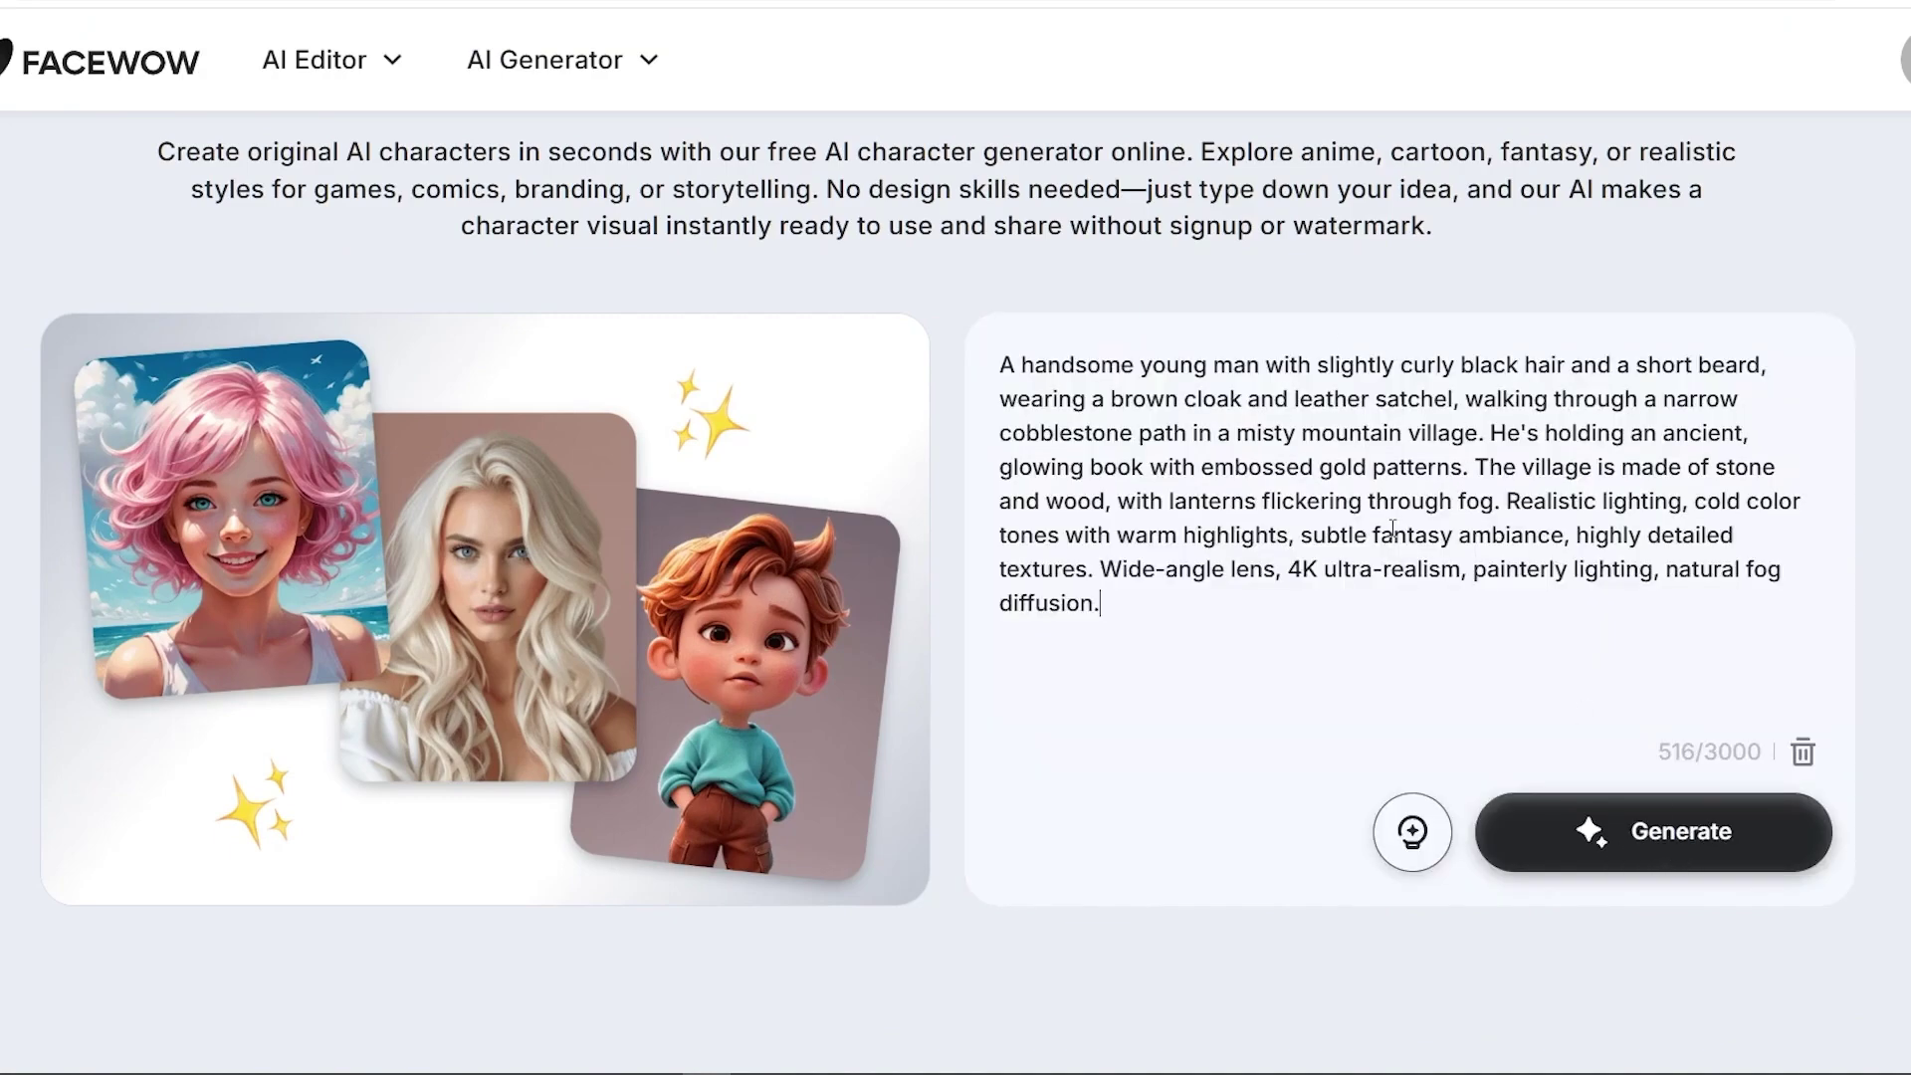
pyautogui.click(1625, 846)
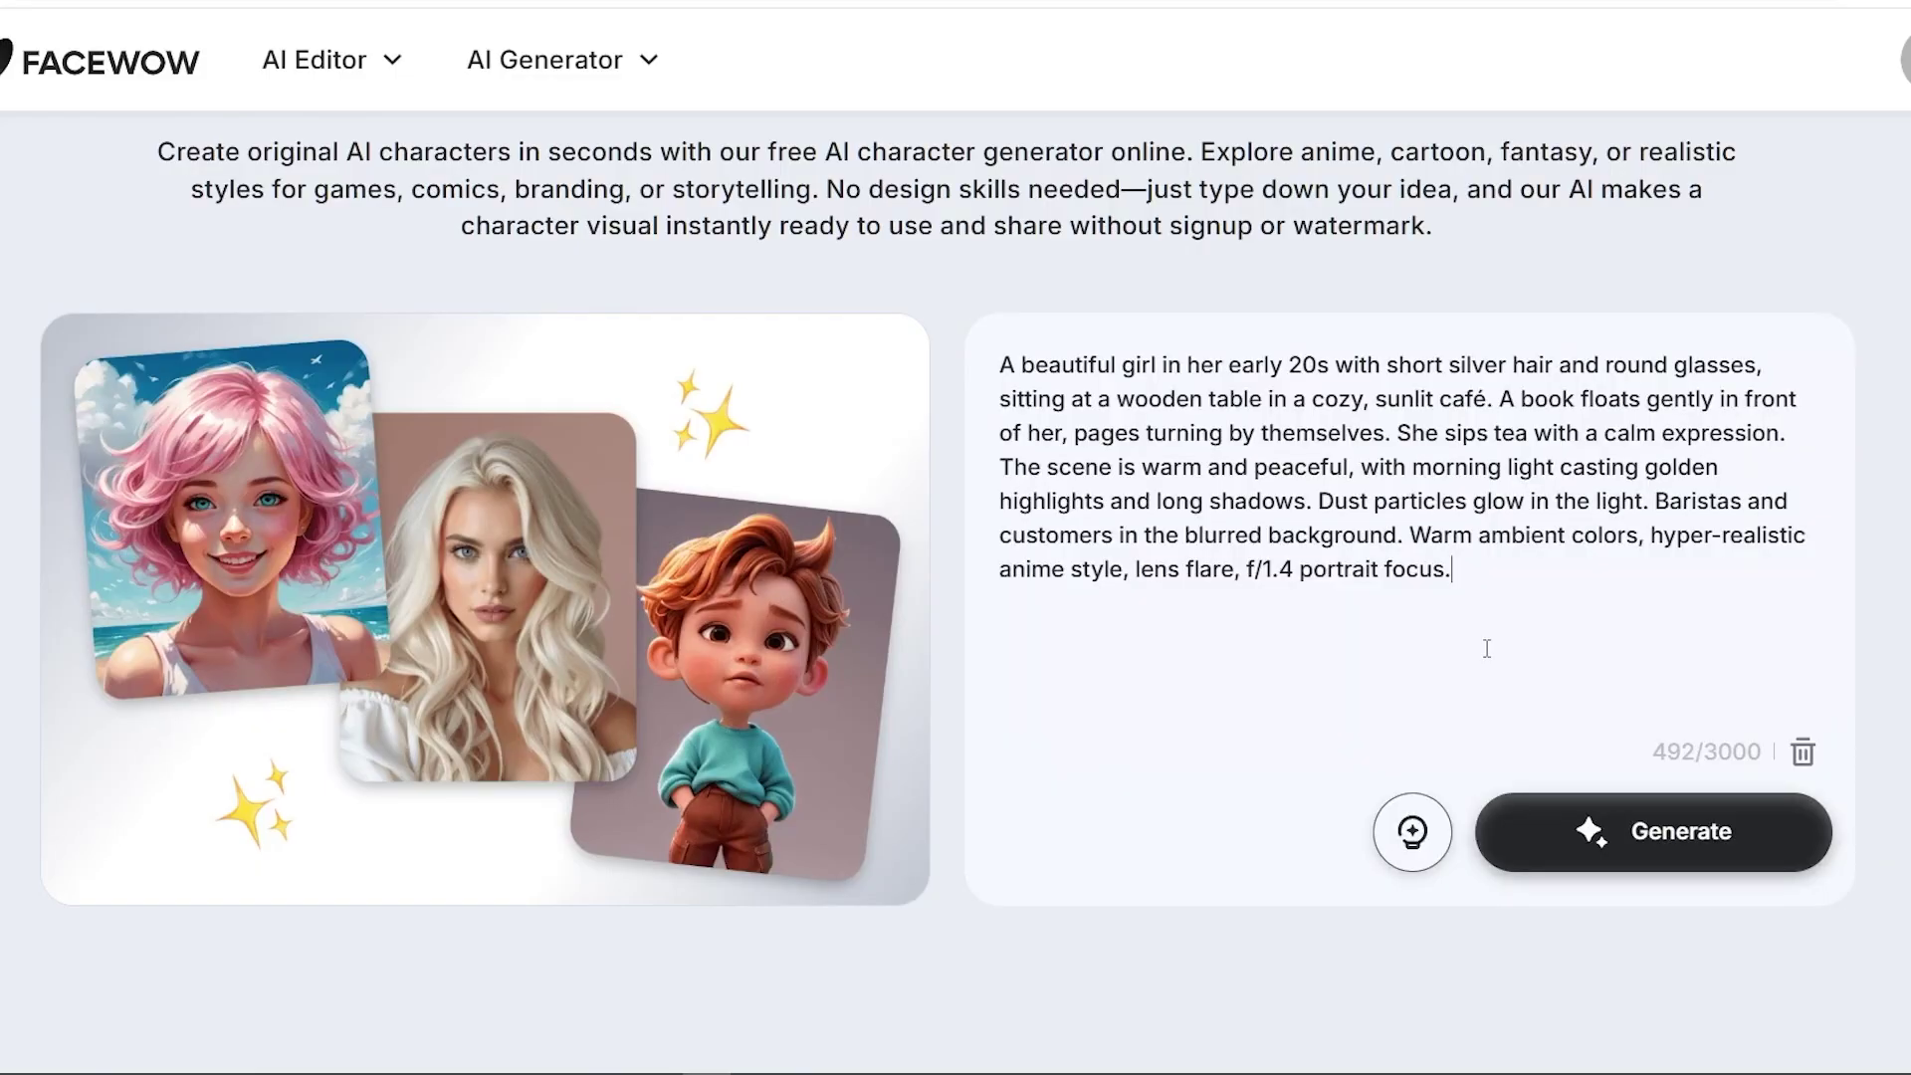
pyautogui.click(1656, 864)
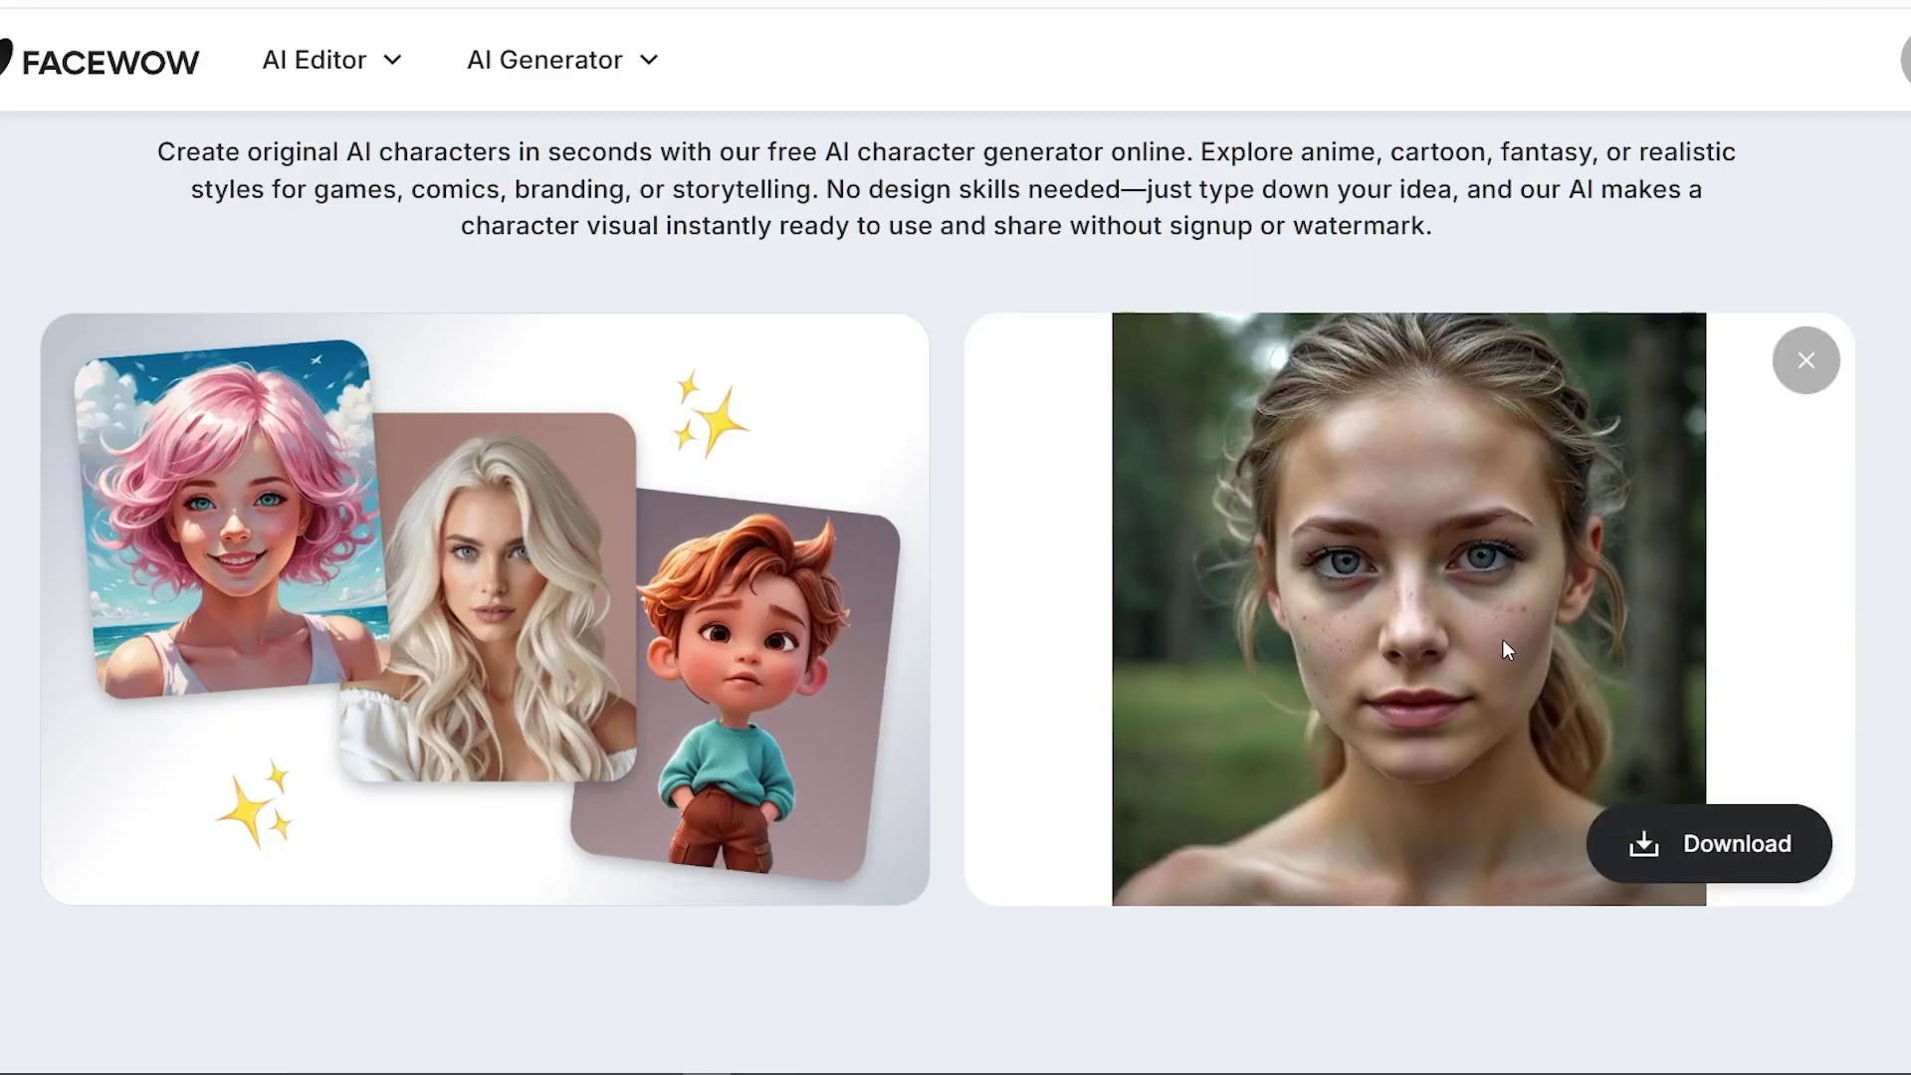
pyautogui.click(1793, 377)
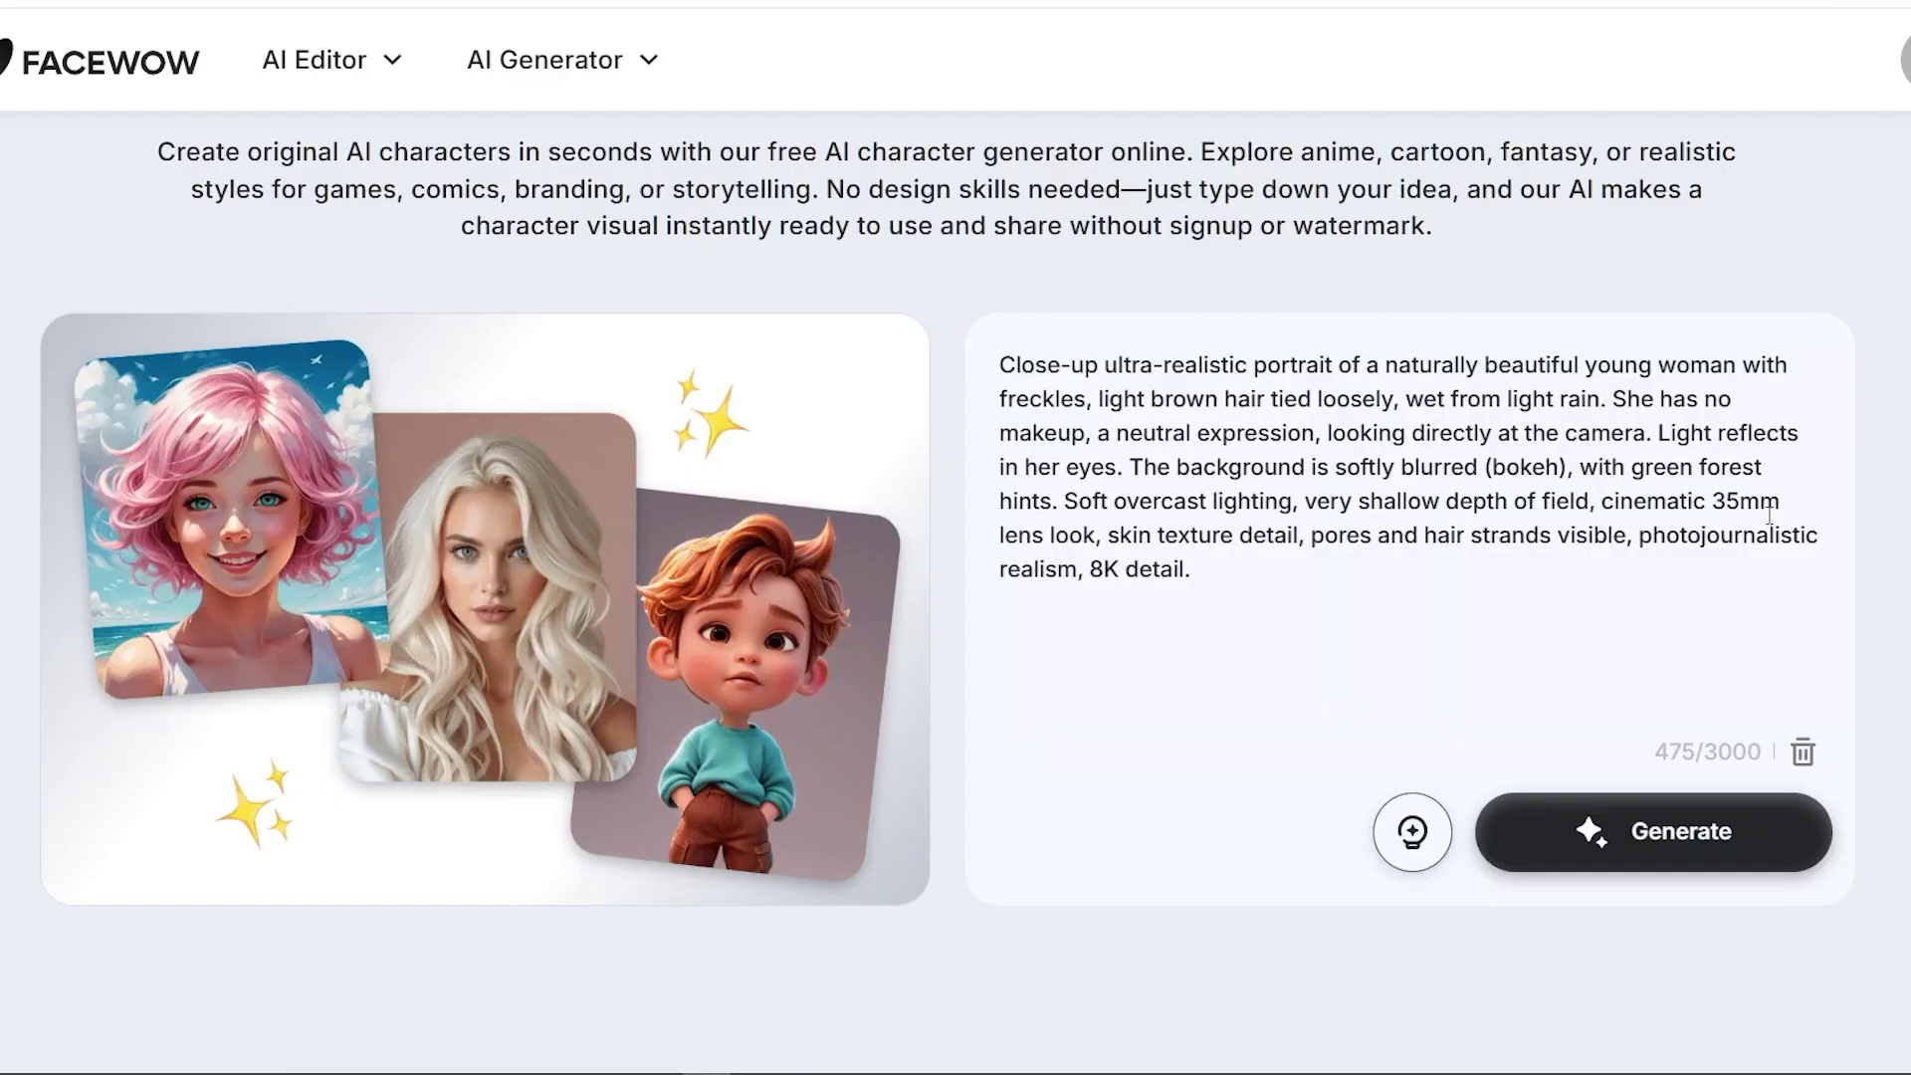
# Generate the freckled woman portraits: close-up, rainy city street, anime street, and anime party scene
pyautogui.click(1687, 835)
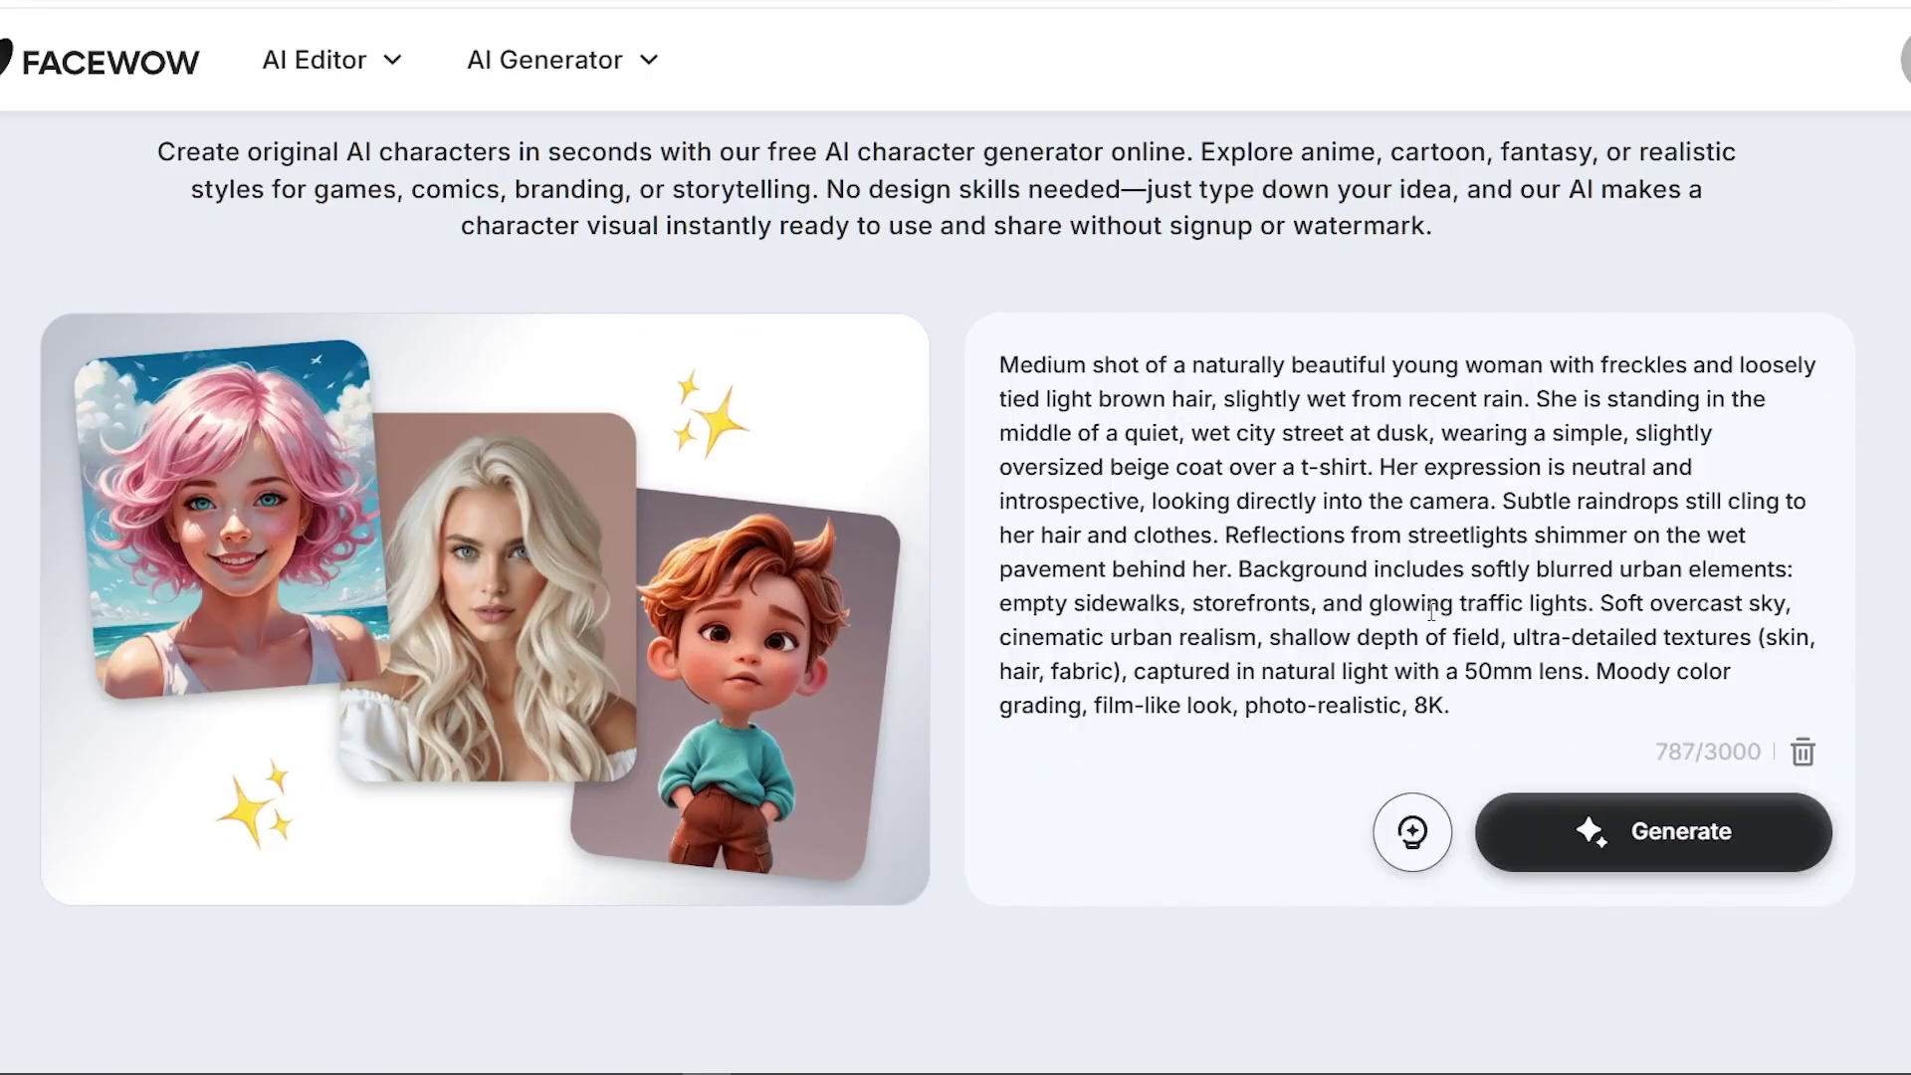
pyautogui.click(1676, 864)
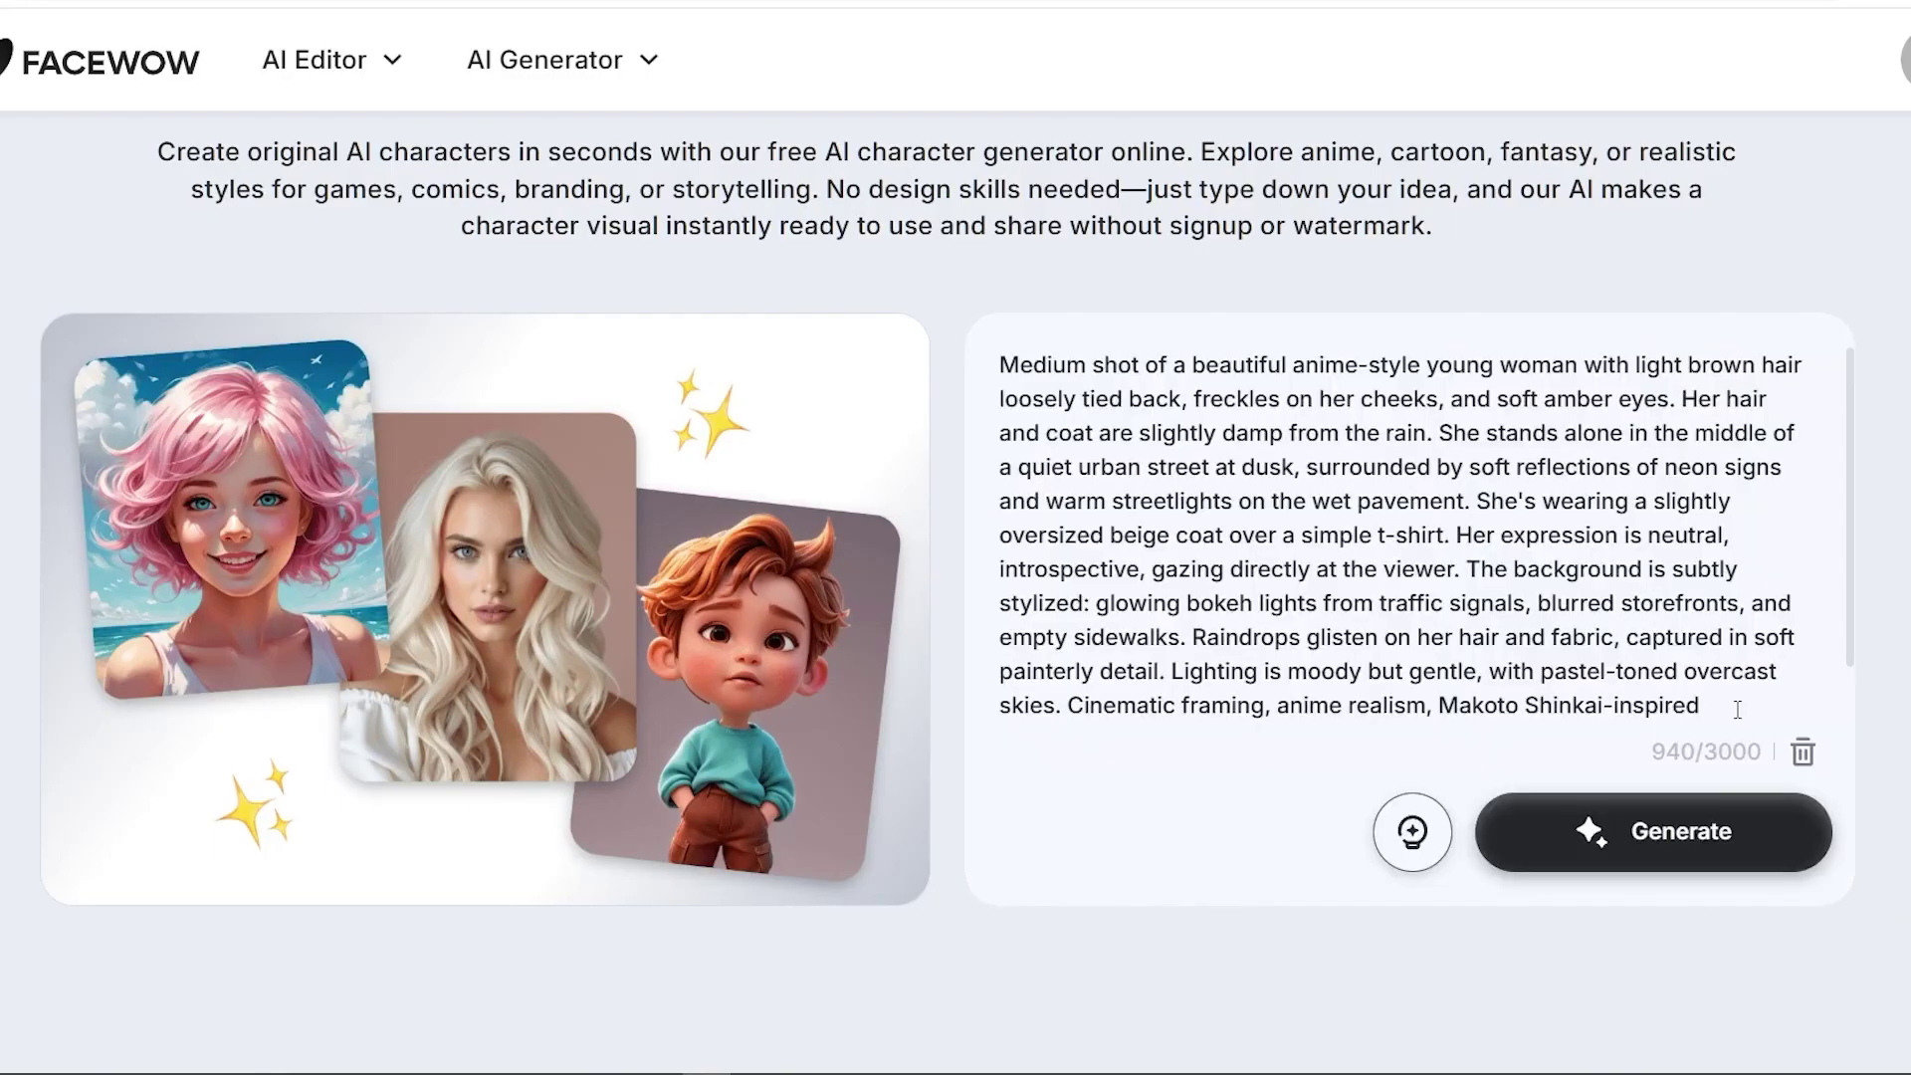
pyautogui.scroll(-1, 1749, 692)
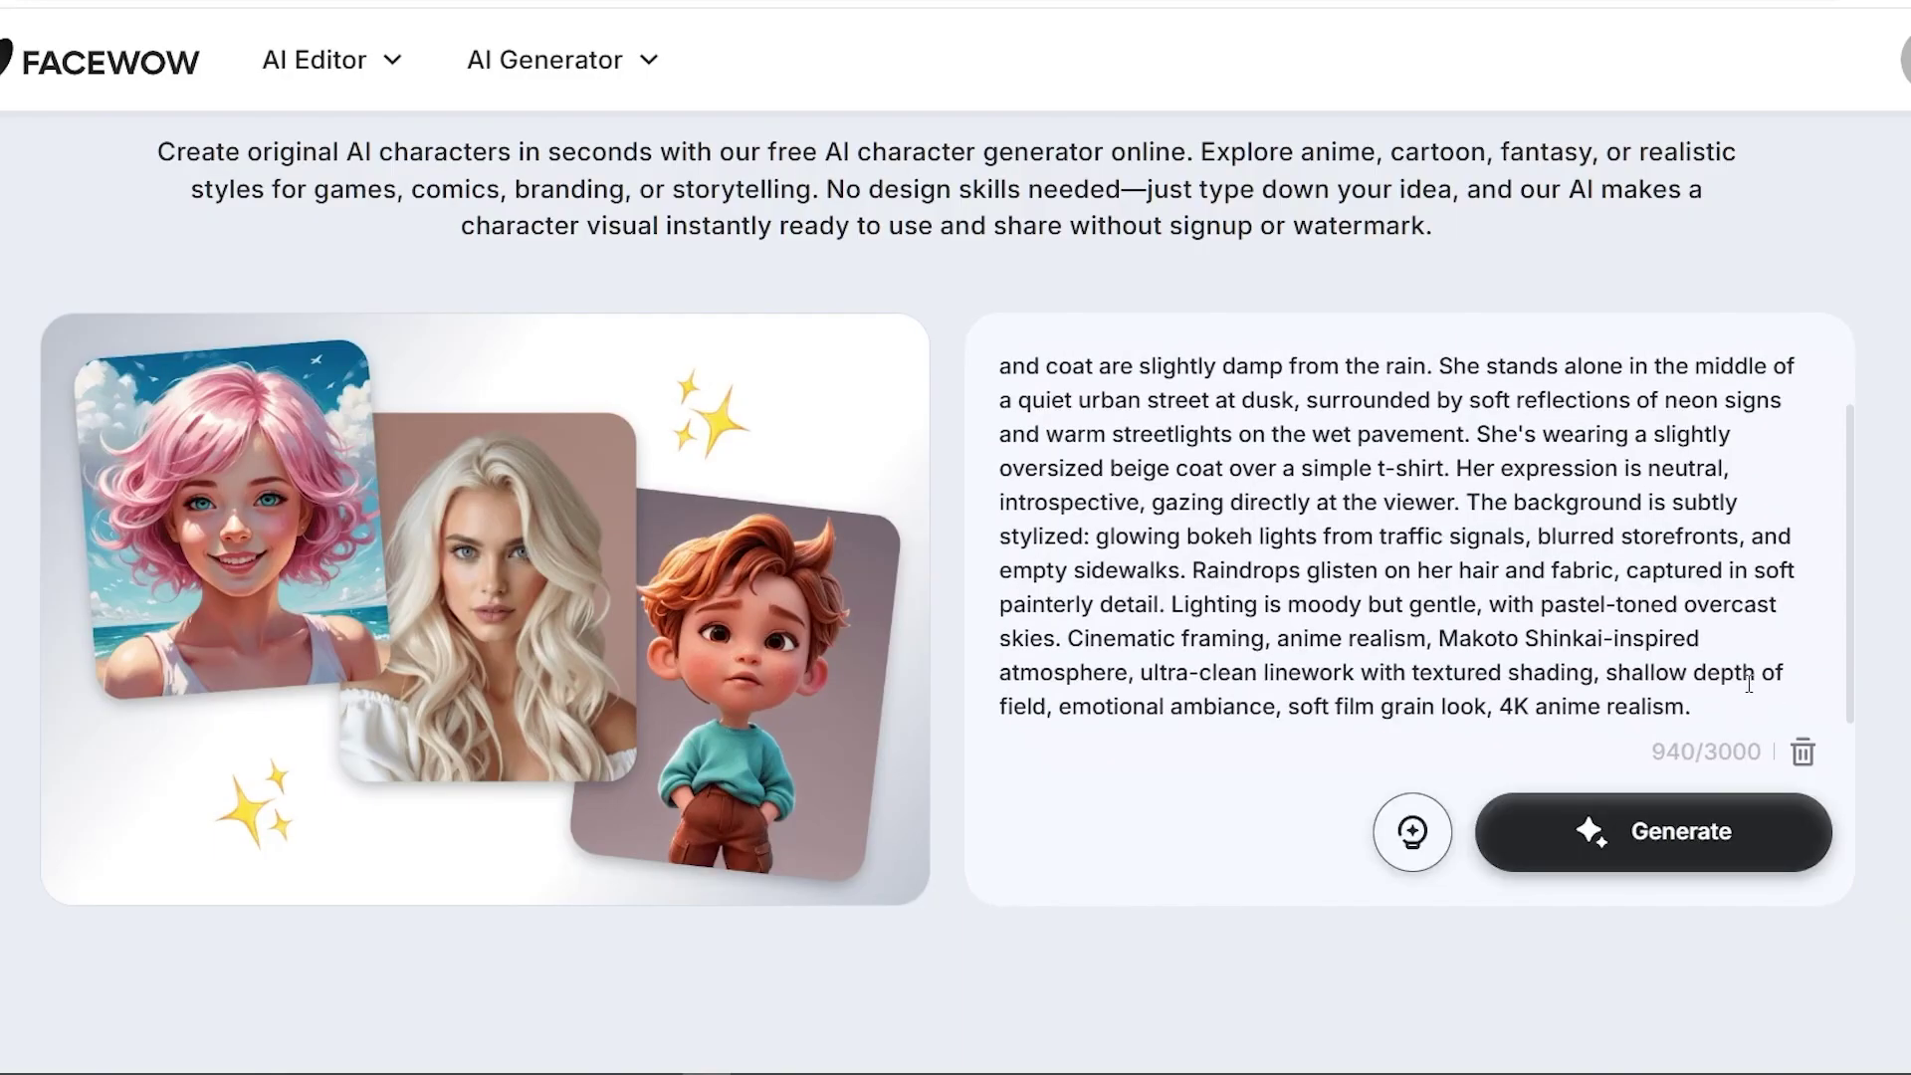
pyautogui.click(1703, 824)
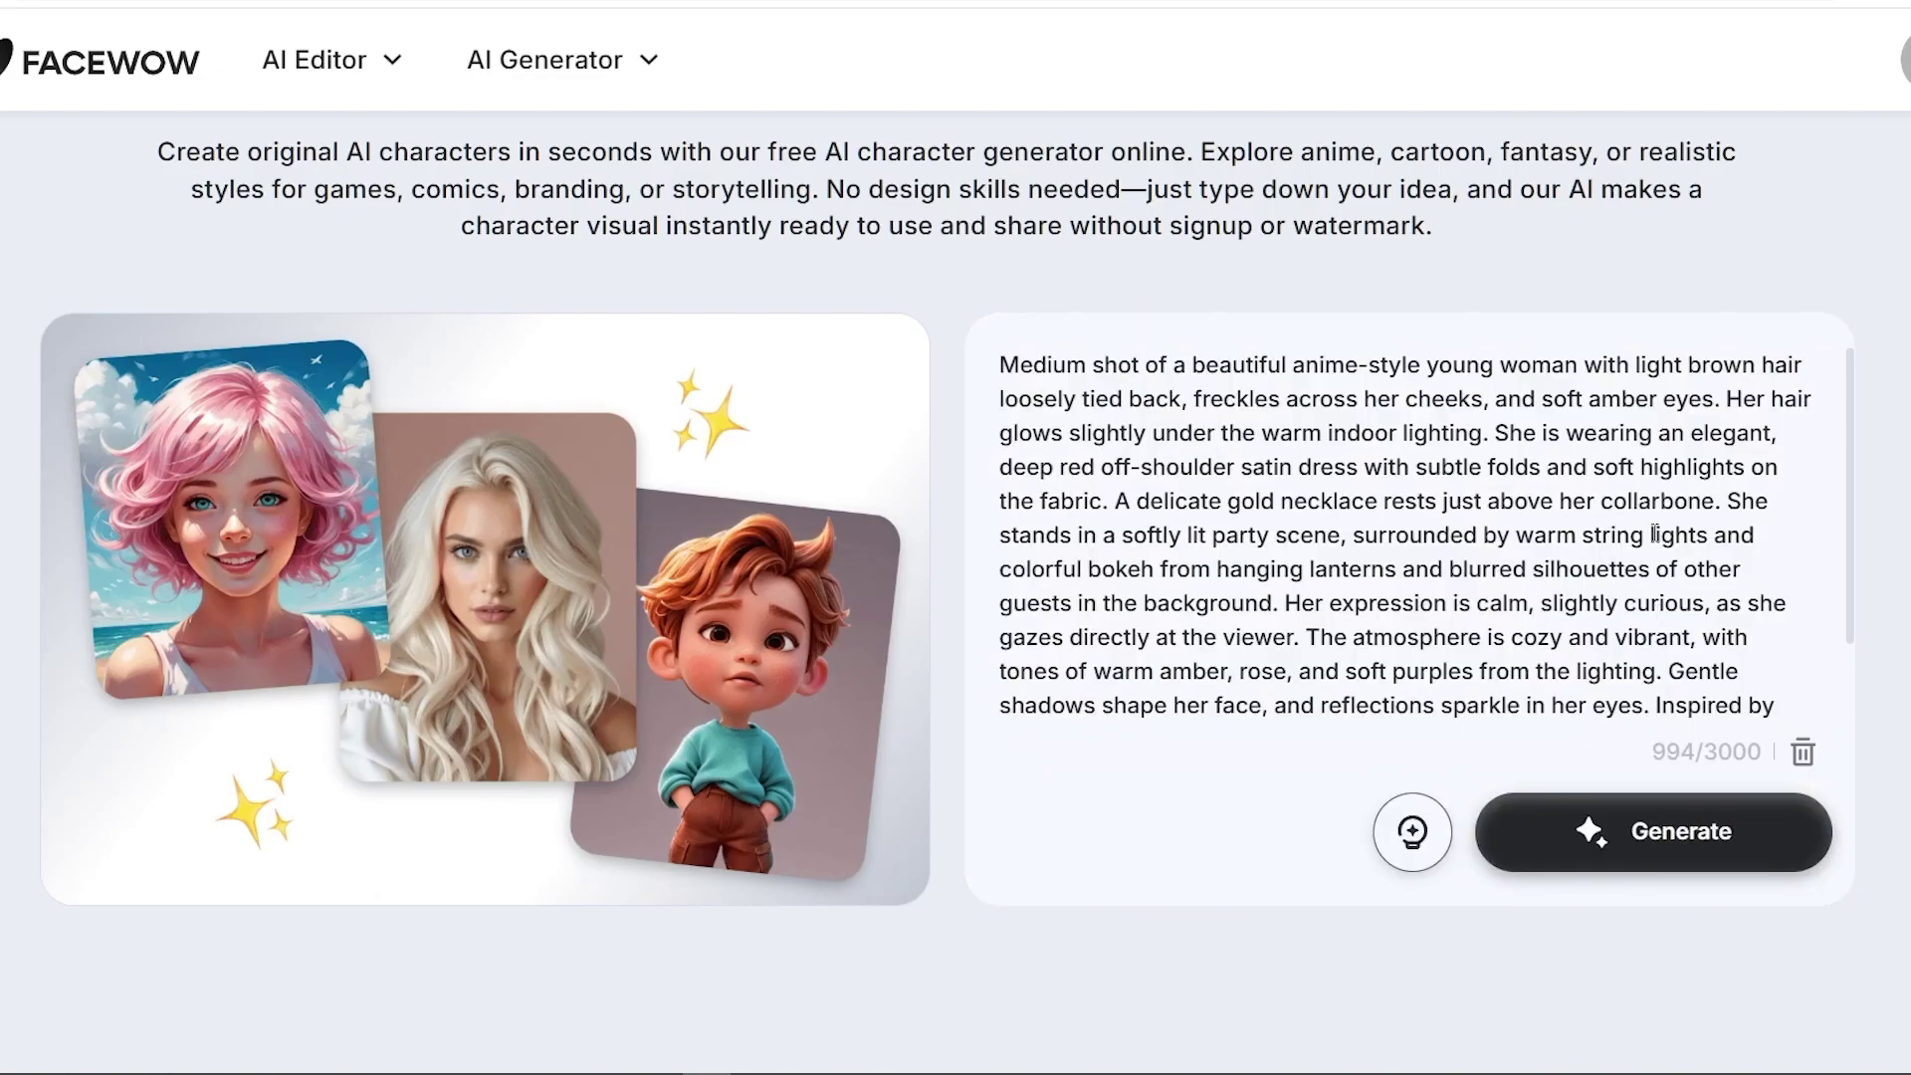
pyautogui.scroll(-2, 1654, 538)
pyautogui.click(1659, 815)
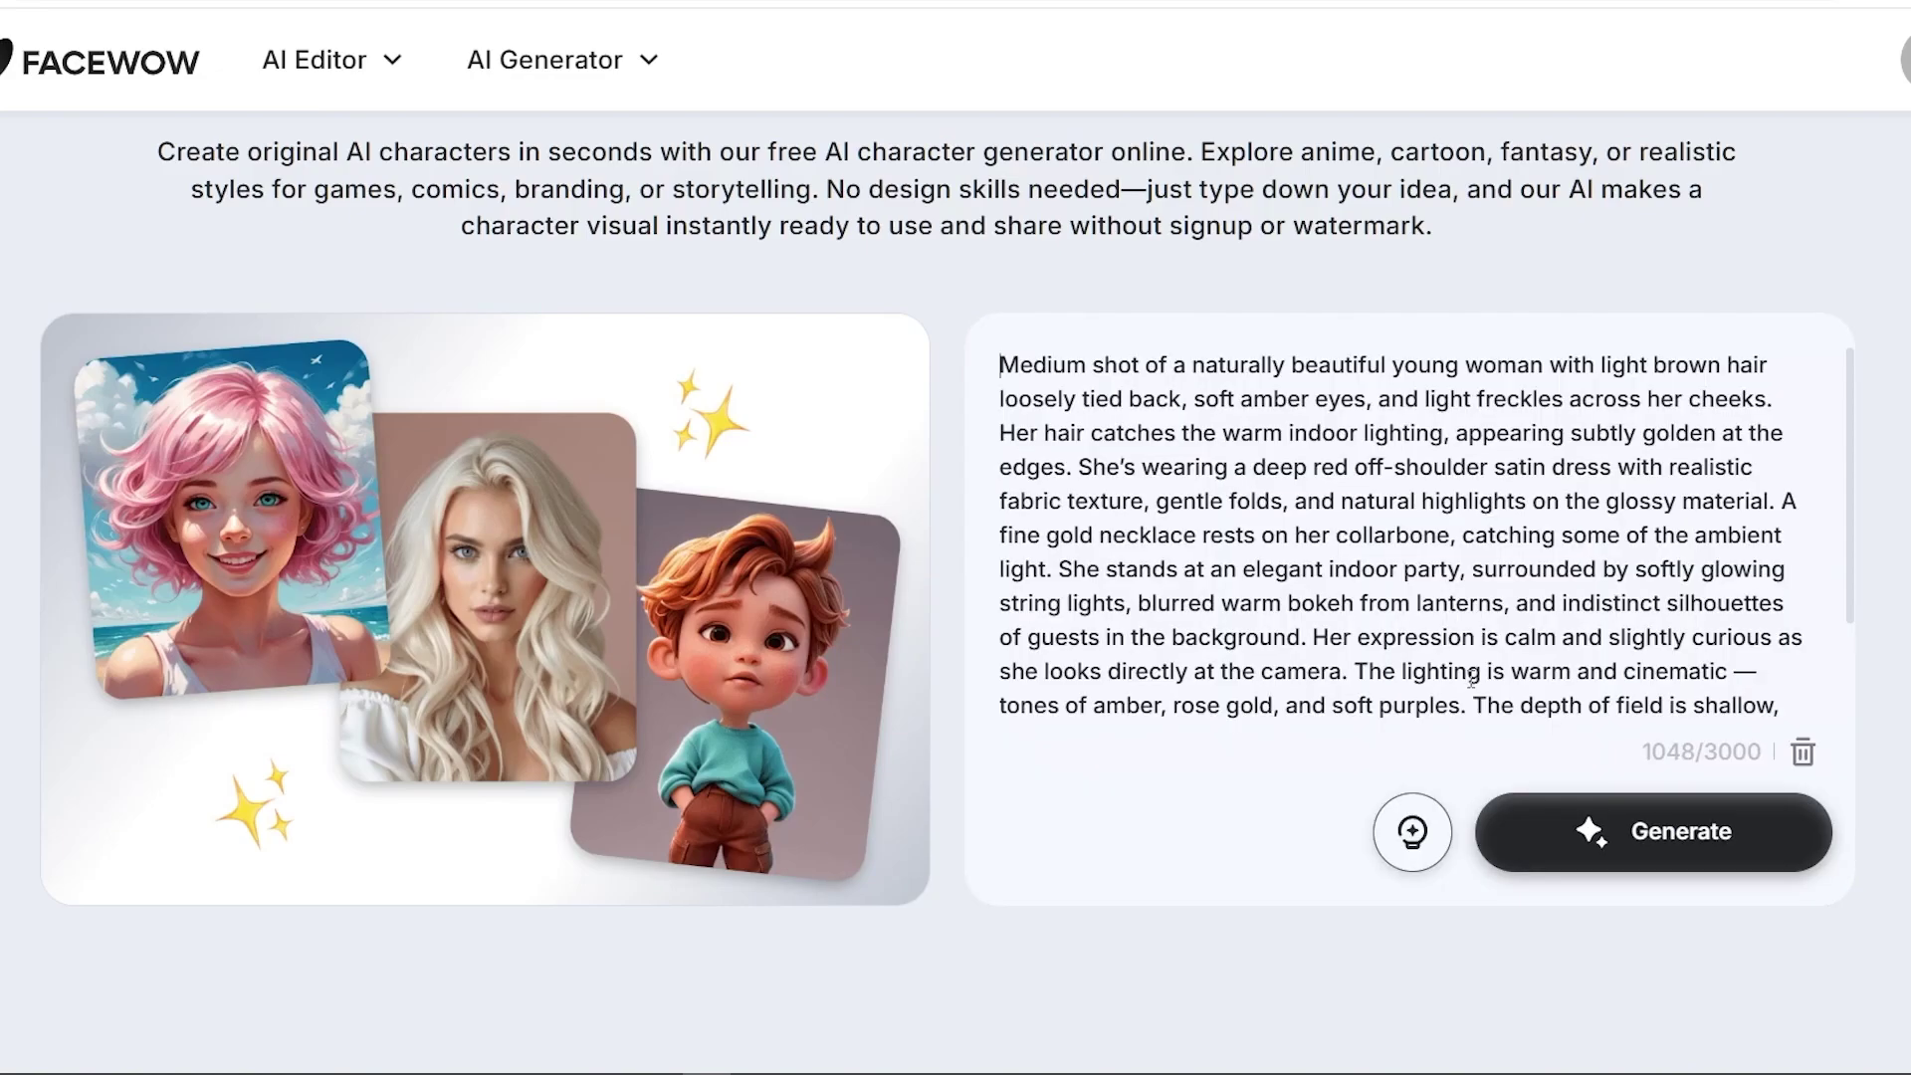
pyautogui.scroll(-2, 1474, 649)
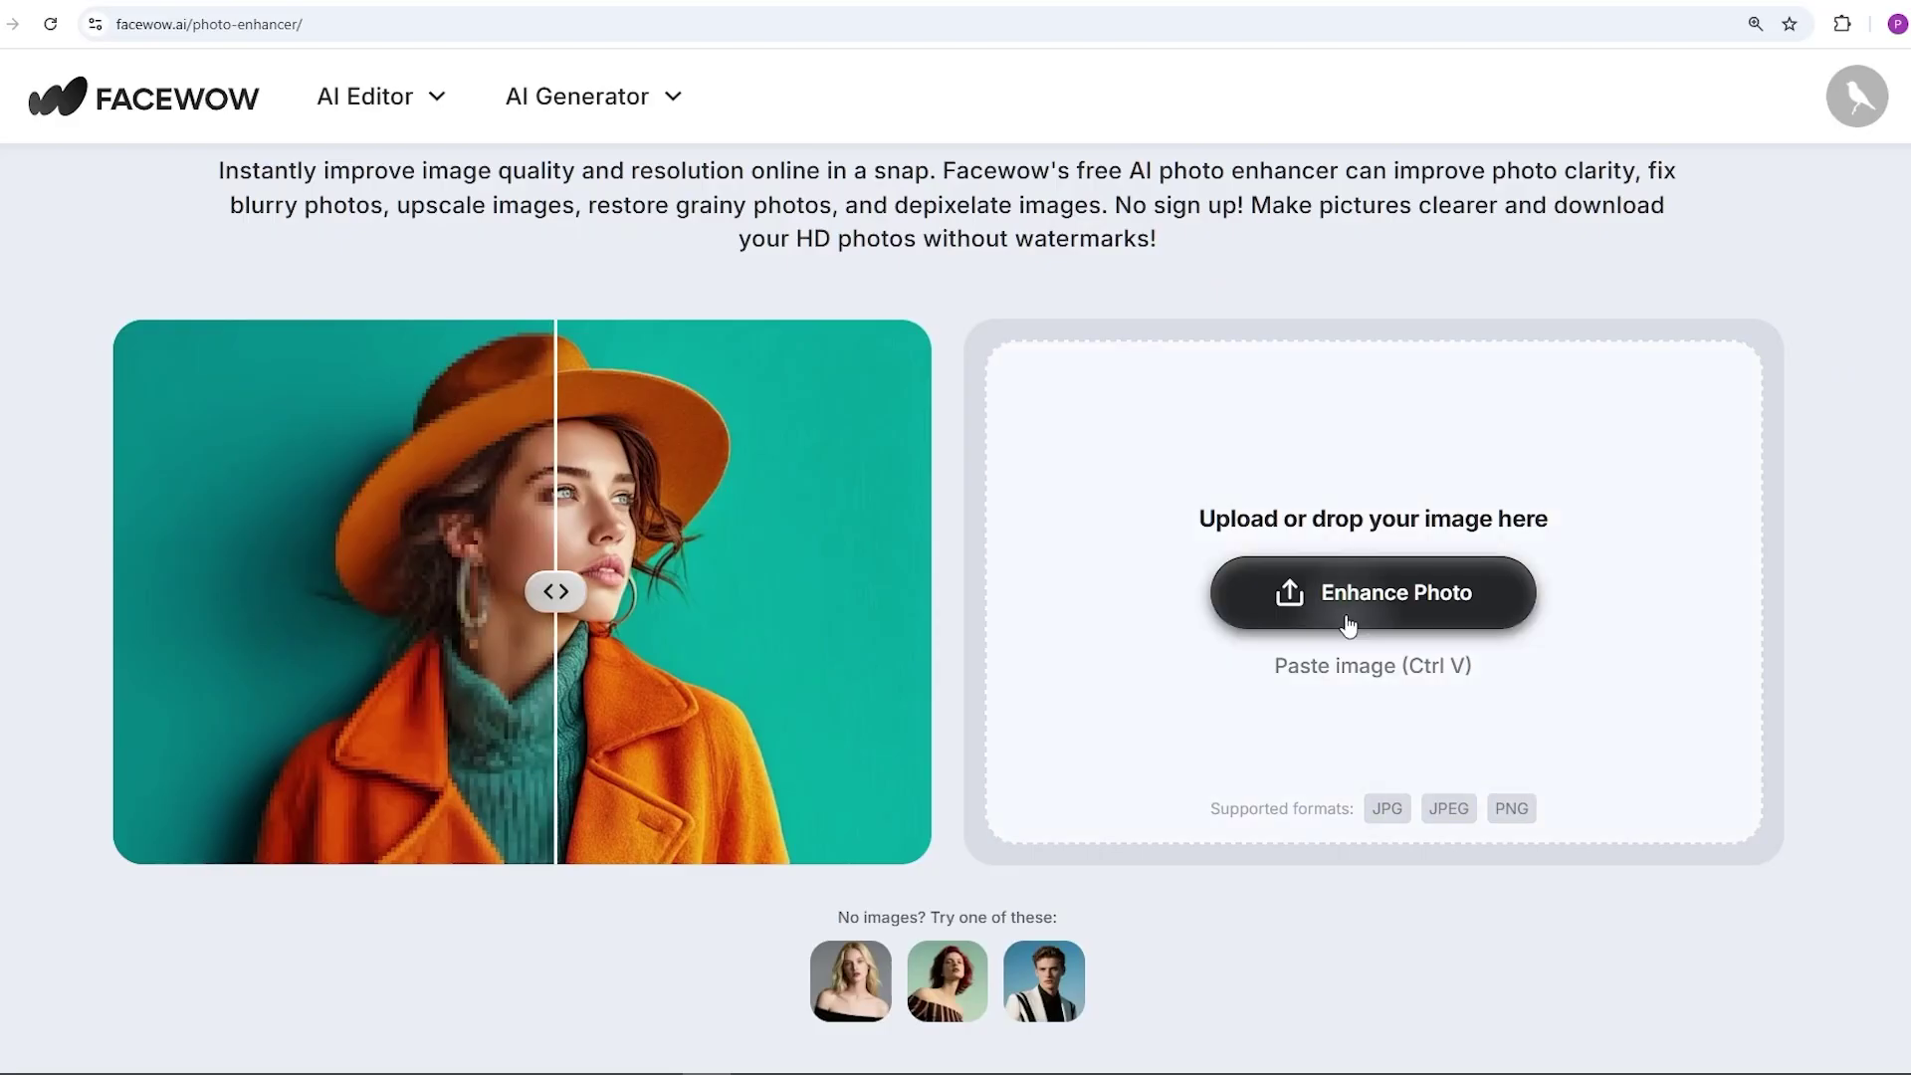
# Enhance the blonde woman sample photo and compare the enhanced result with the original
pyautogui.click(947, 975)
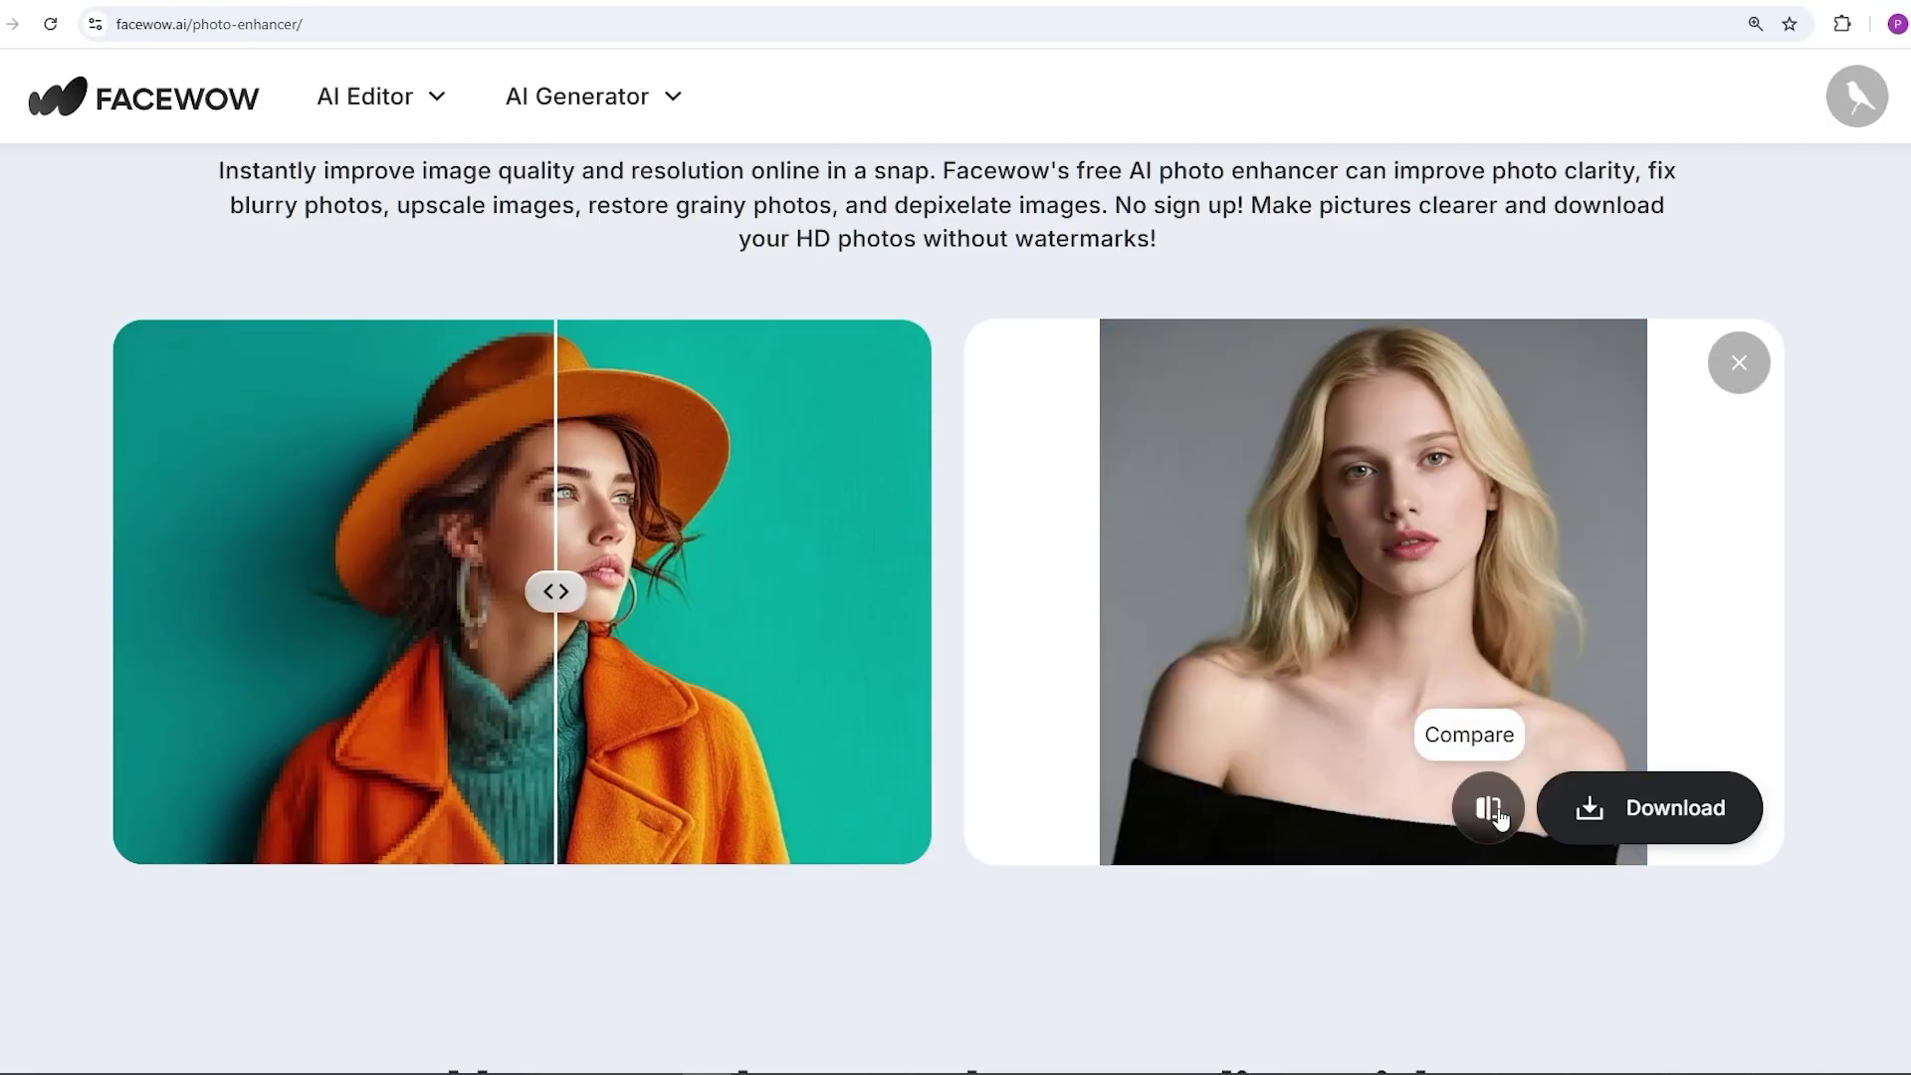
pyautogui.click(1498, 812)
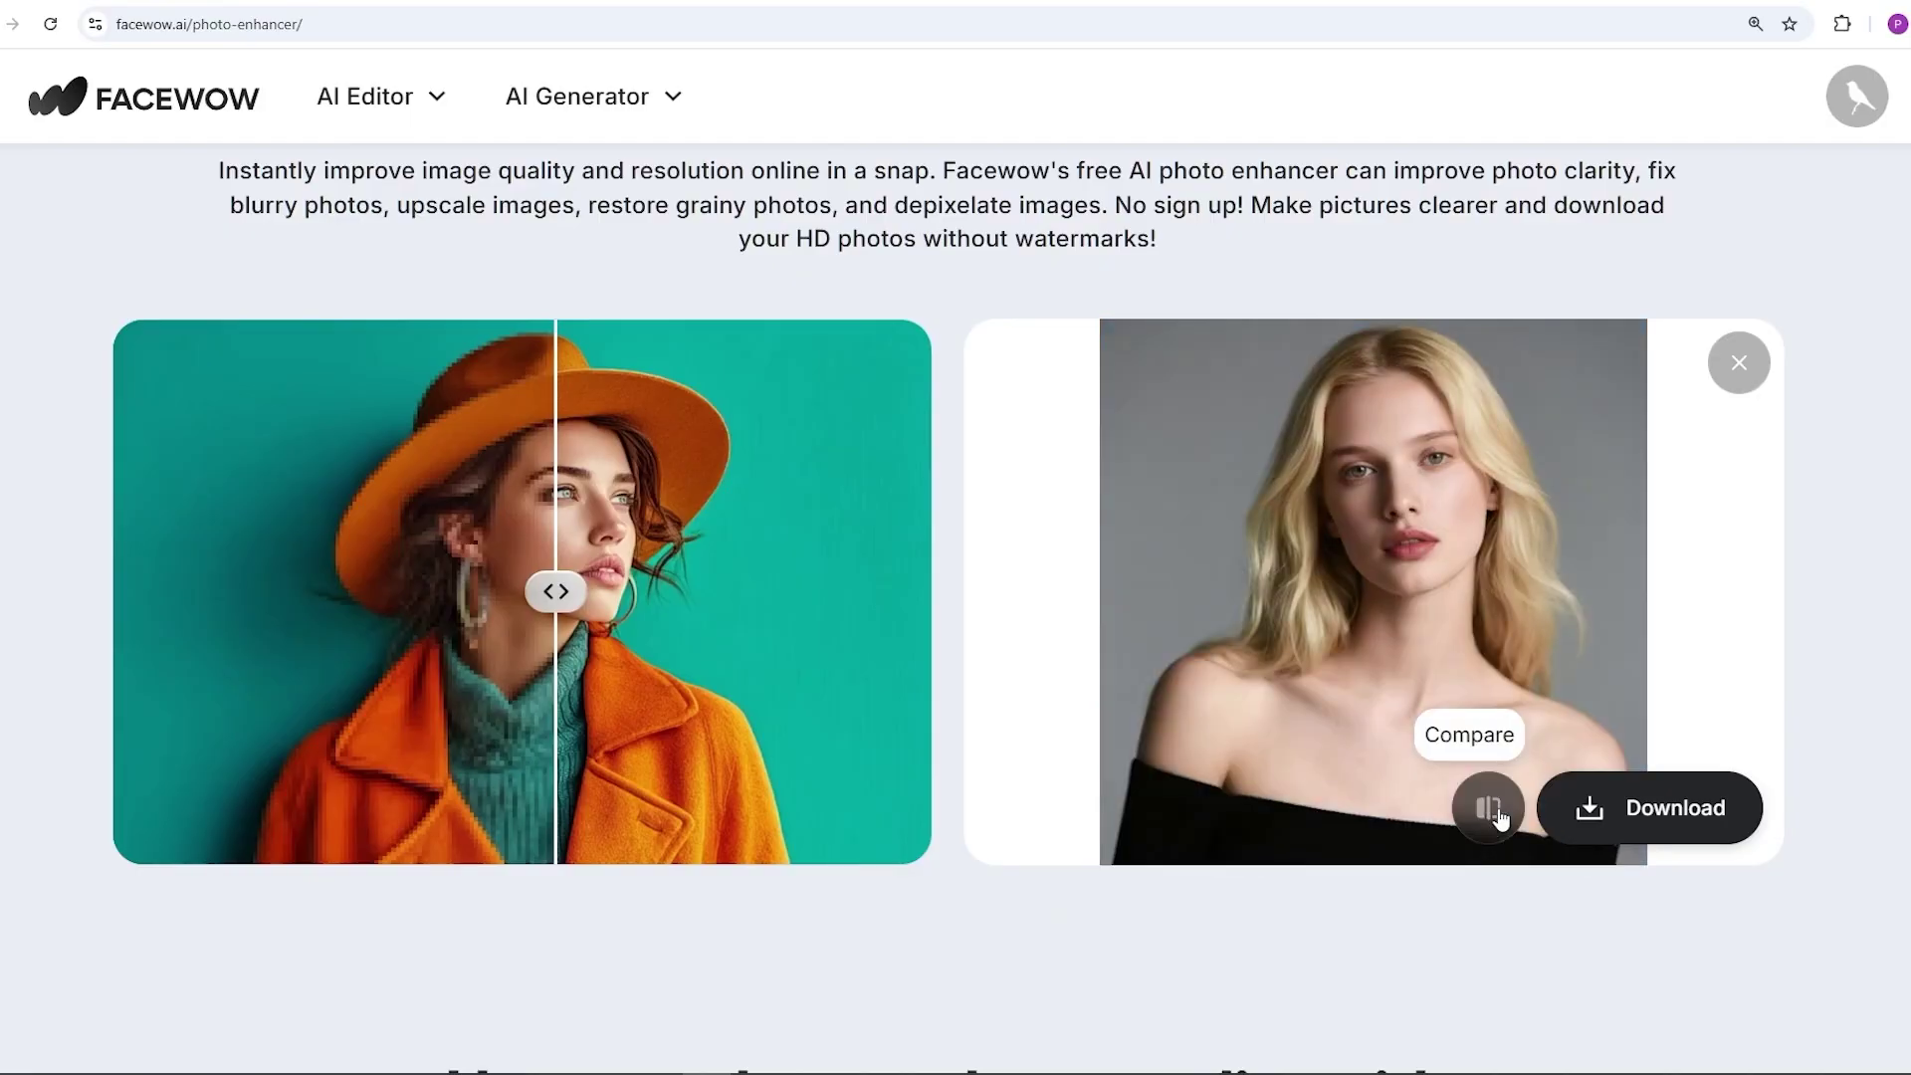